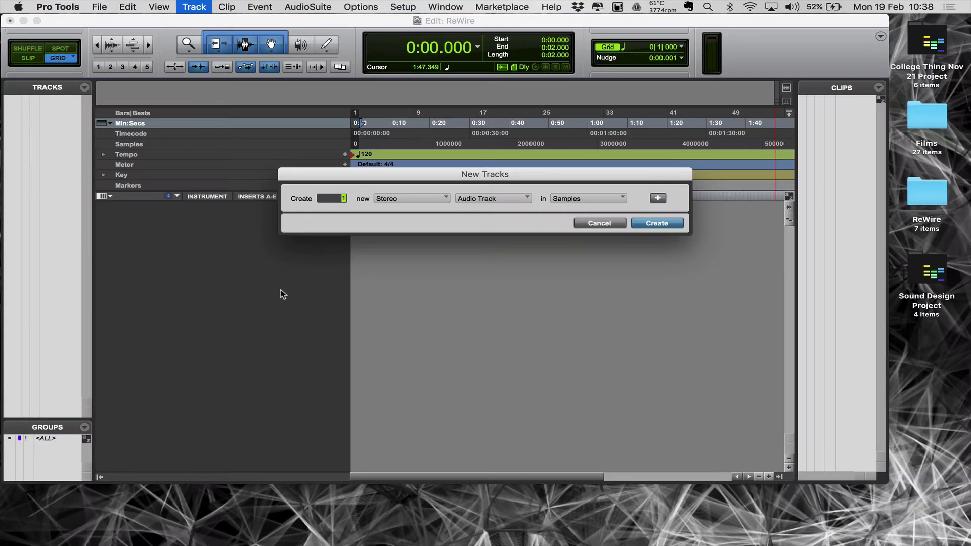
Create a new instrument track, Inst 1, with Reason (stereo) inserted as its instrument.
{"action": "key", "text": "super+Down"}
{"action": "key", "text": "super+Down"}
{"action": "key", "text": "super+Down"}
{"action": "key", "text": "super+Down"}
{"action": "key", "text": "super+Down"}
{"action": "key", "text": "Return"}
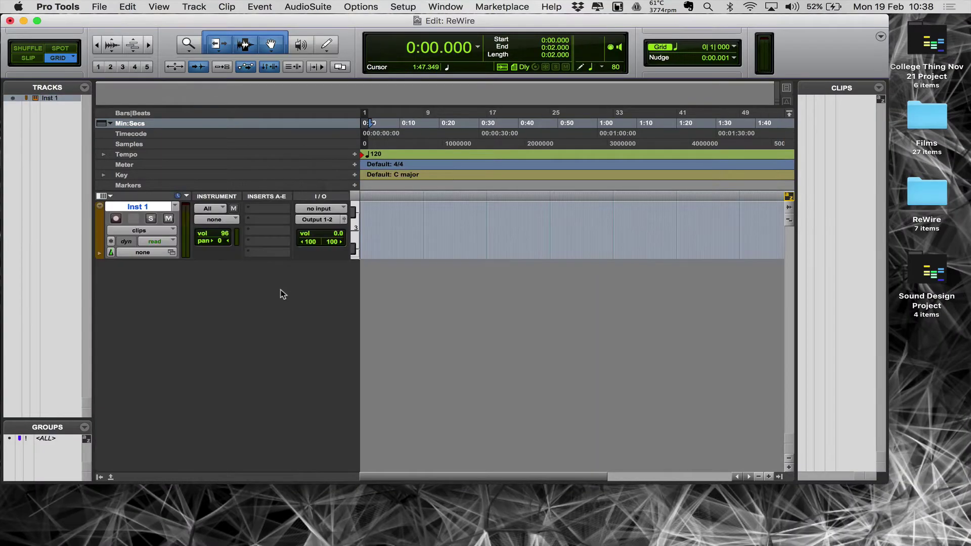
{"action": "left_click", "coordinate": [259, 209]}
{"action": "mouse_move", "coordinate": [309, 233]}
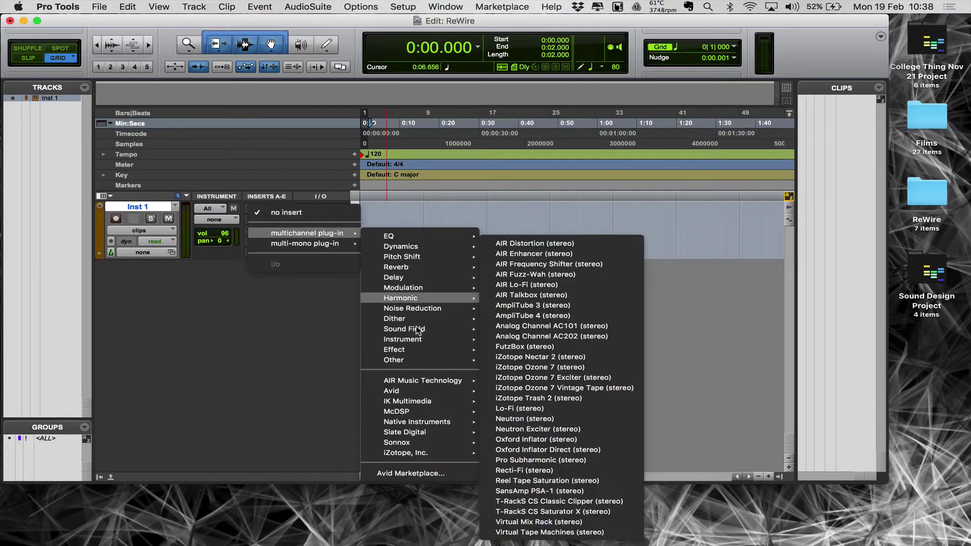
{"action": "mouse_move", "coordinate": [425, 342]}
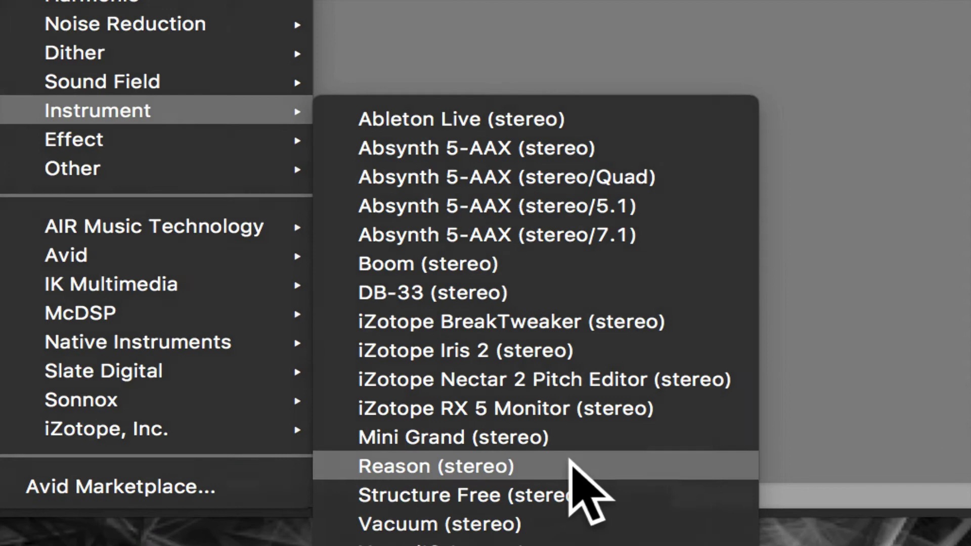
{"action": "left_click", "coordinate": [570, 461]}
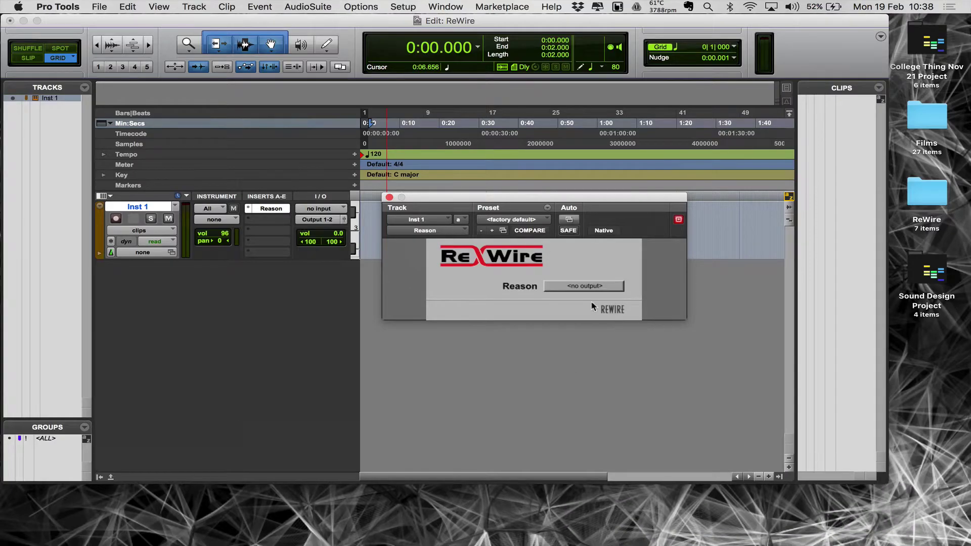
Route the Reason plug-in's output to Channel 3 - Channel 4.
{"action": "left_click", "coordinate": [587, 289]}
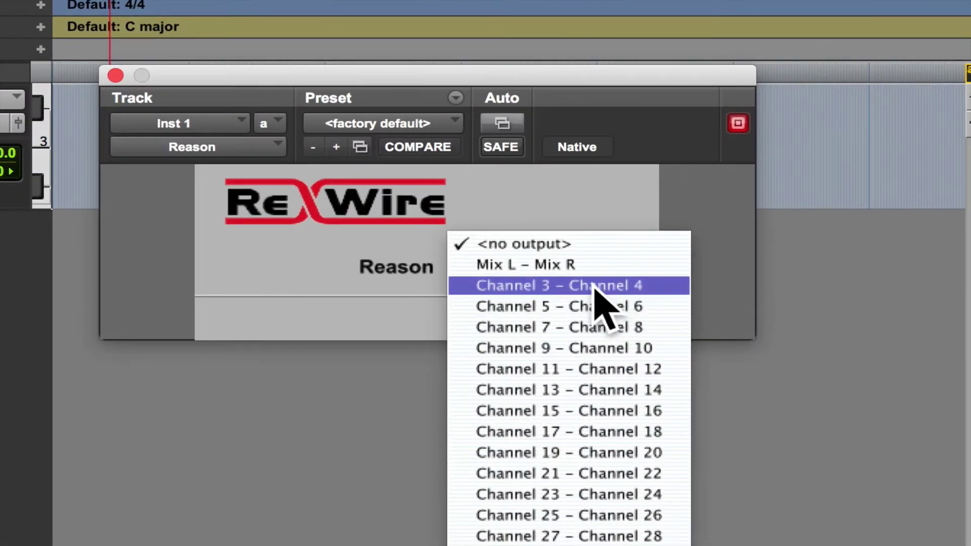
{"action": "left_click", "coordinate": [595, 288]}
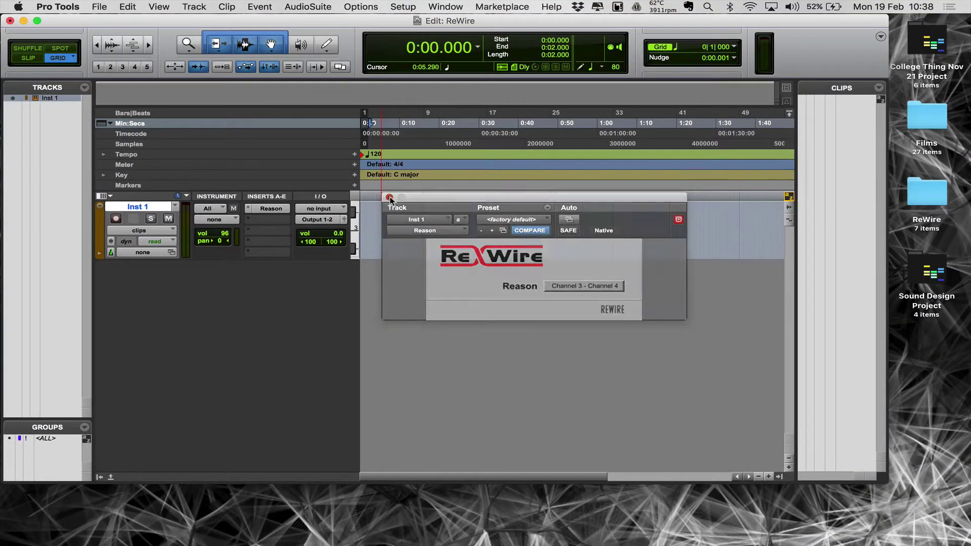
{"action": "left_click", "coordinate": [389, 197]}
{"action": "left_click", "coordinate": [276, 212]}
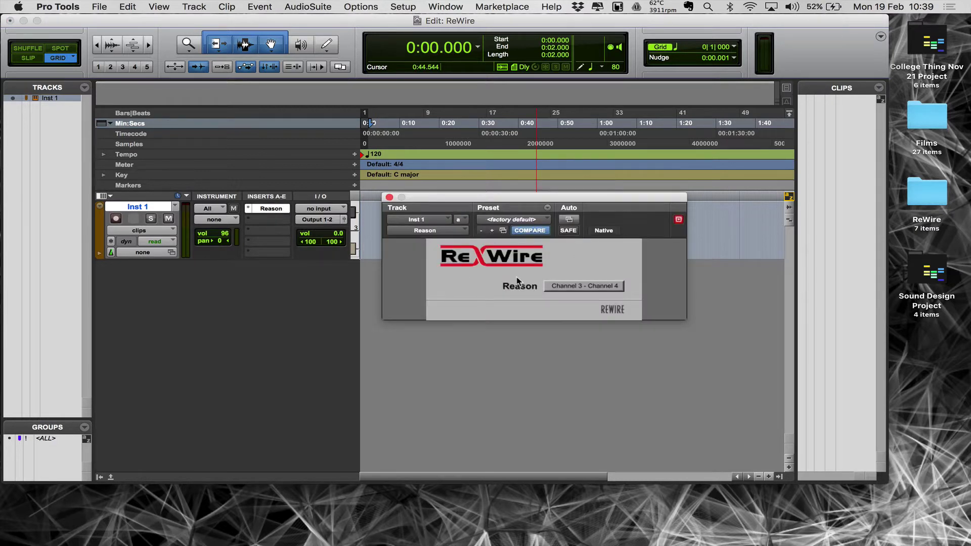
Switch to Reason and create a new empty song, untitled 2.
{"action": "key", "text": "super+Tab"}
{"action": "key", "text": "super+Tab"}
{"action": "key", "text": "Escape"}
{"action": "key", "text": "super+Tab"}
{"action": "left_click", "coordinate": [346, 288]}
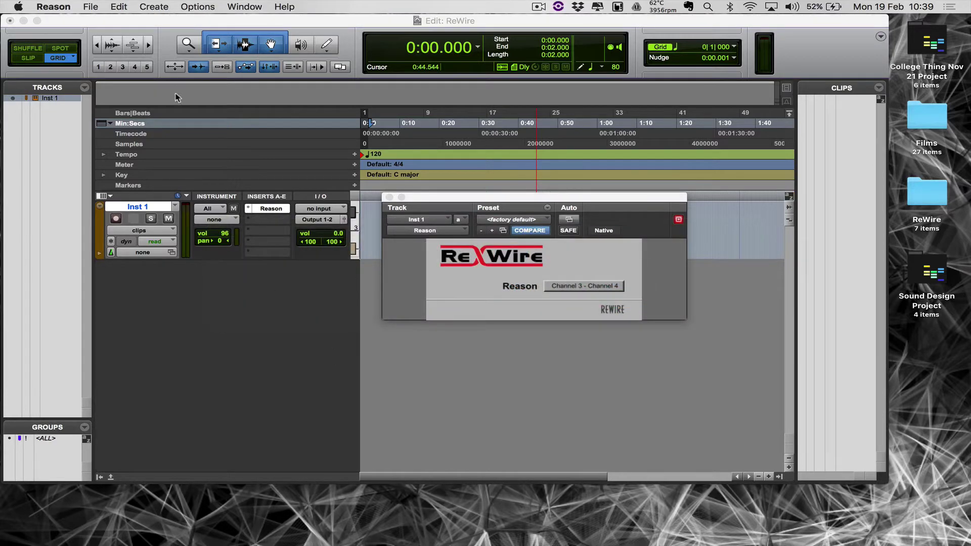
{"action": "left_click", "coordinate": [91, 7]}
{"action": "left_click", "coordinate": [133, 21]}
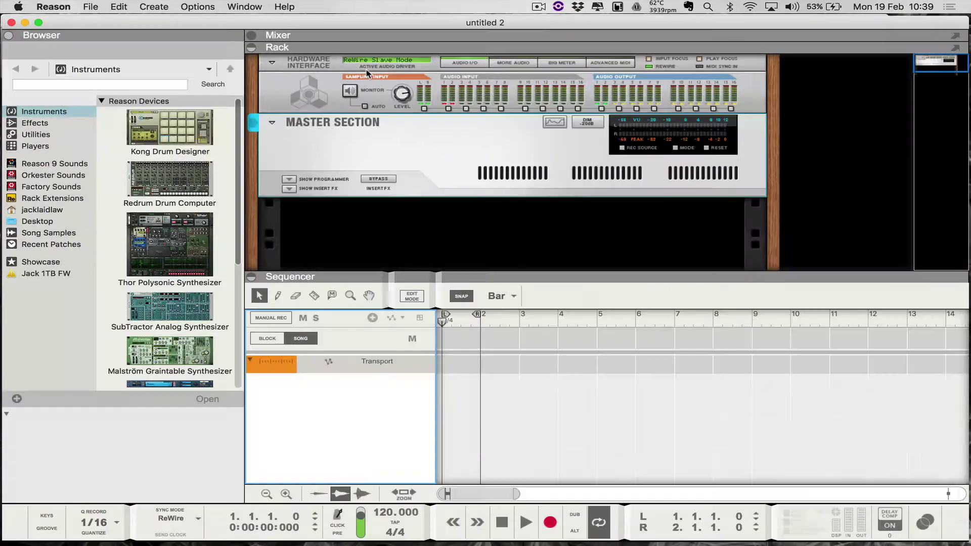
Add a SubTractor synthesizer to the rack, then undo it.
{"action": "left_click", "coordinate": [172, 194]}
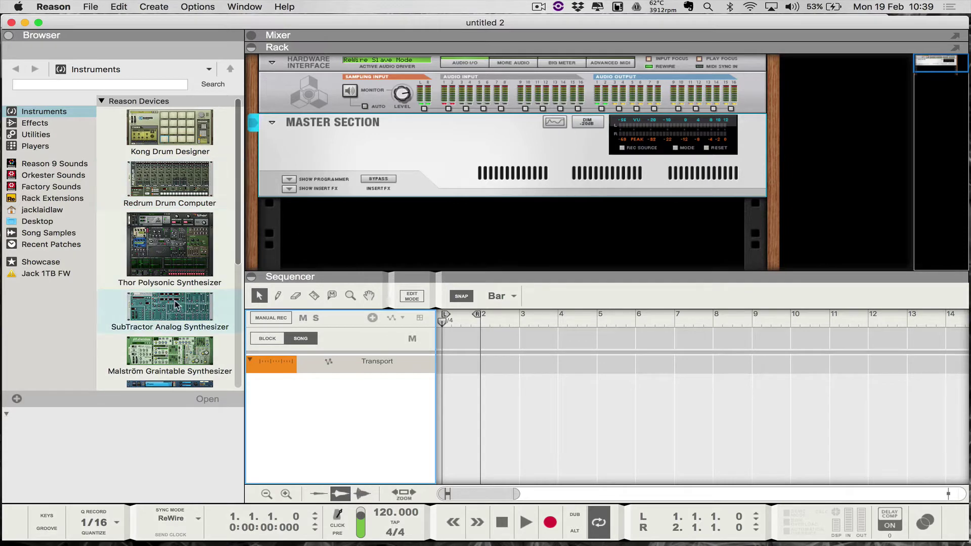
{"action": "left_click_drag", "start_coordinate": [174, 304], "coordinate": [374, 209]}
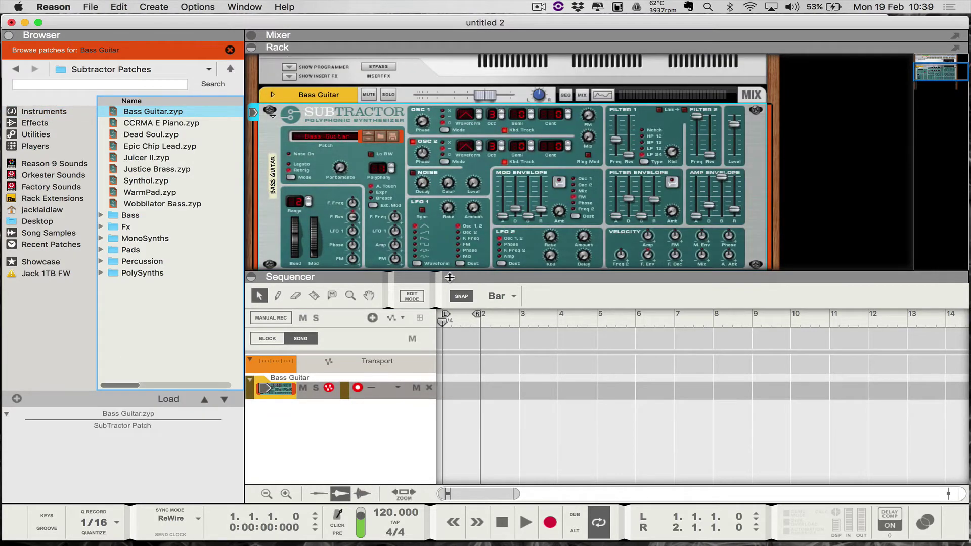
{"action": "left_click_drag", "start_coordinate": [450, 277], "coordinate": [449, 339]}
{"action": "scroll", "coordinate": [367, 131], "scroll_direction": "up", "scroll_amount": 5}
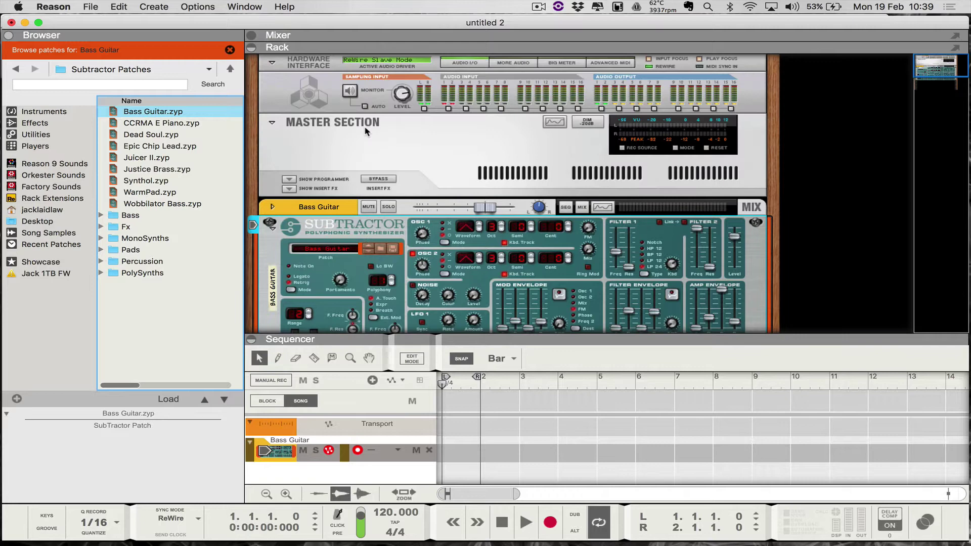
{"action": "key", "text": "super+z"}
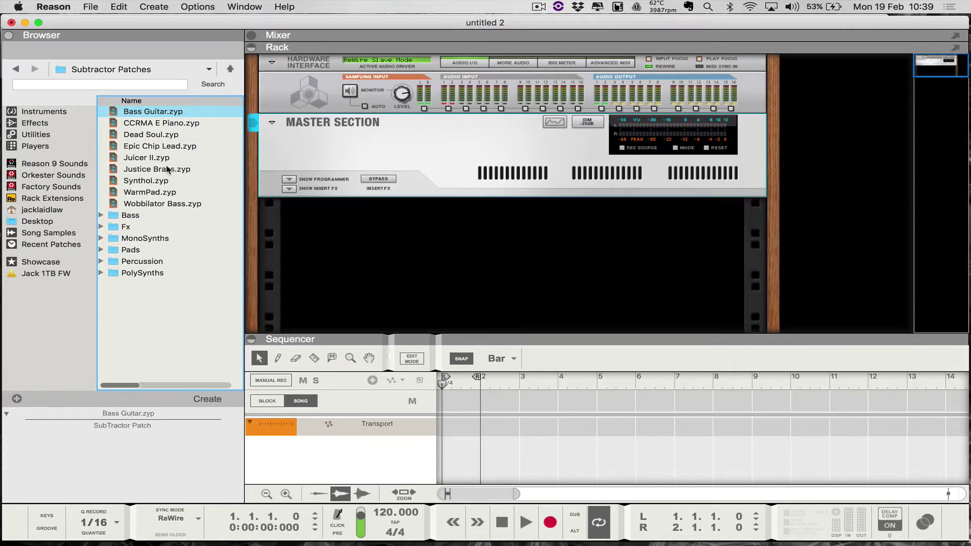
Add a Mixer 14:2, then a SubTractor below it on the Bass Guitar patch.
{"action": "left_click", "coordinate": [56, 136]}
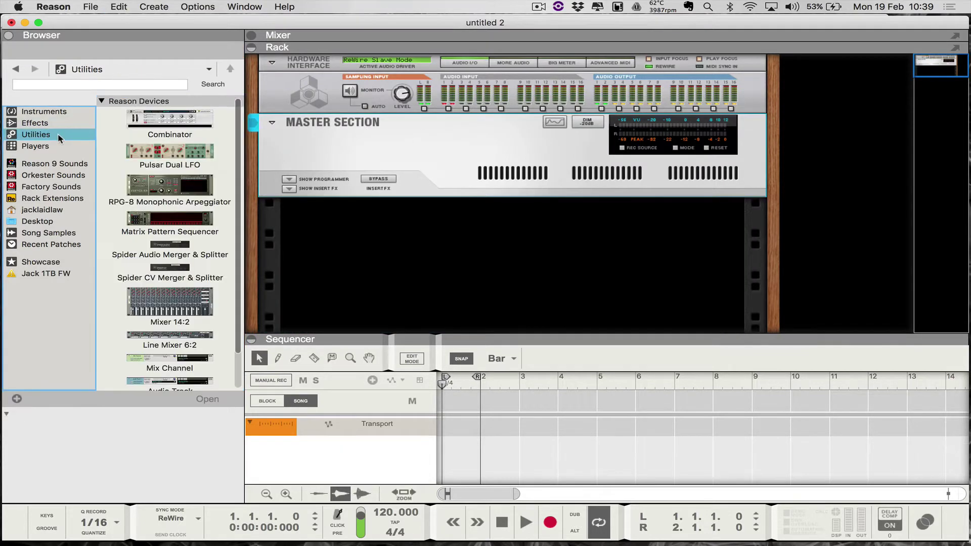
{"action": "left_click_drag", "start_coordinate": [157, 292], "coordinate": [434, 253]}
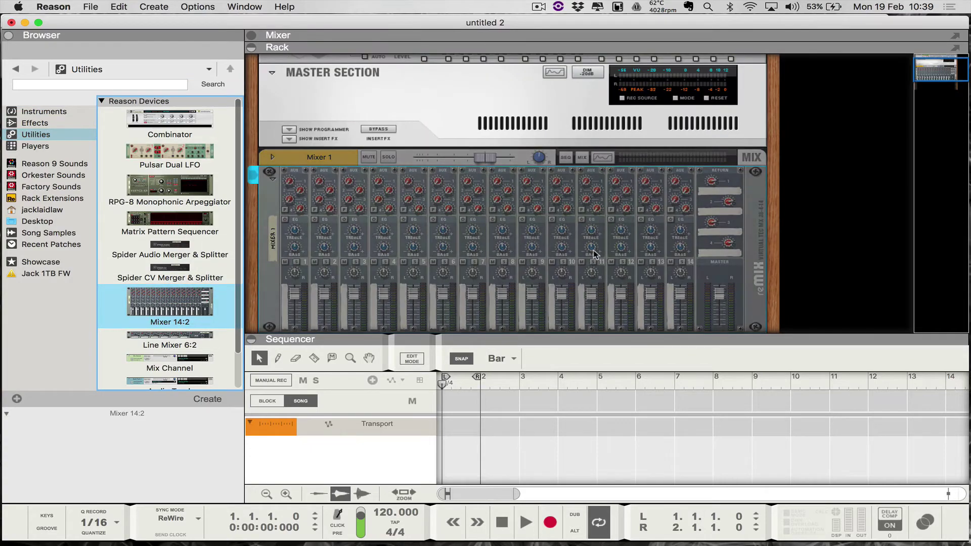
{"action": "left_click", "coordinate": [46, 111]}
{"action": "left_click_drag", "start_coordinate": [170, 306], "coordinate": [430, 334]}
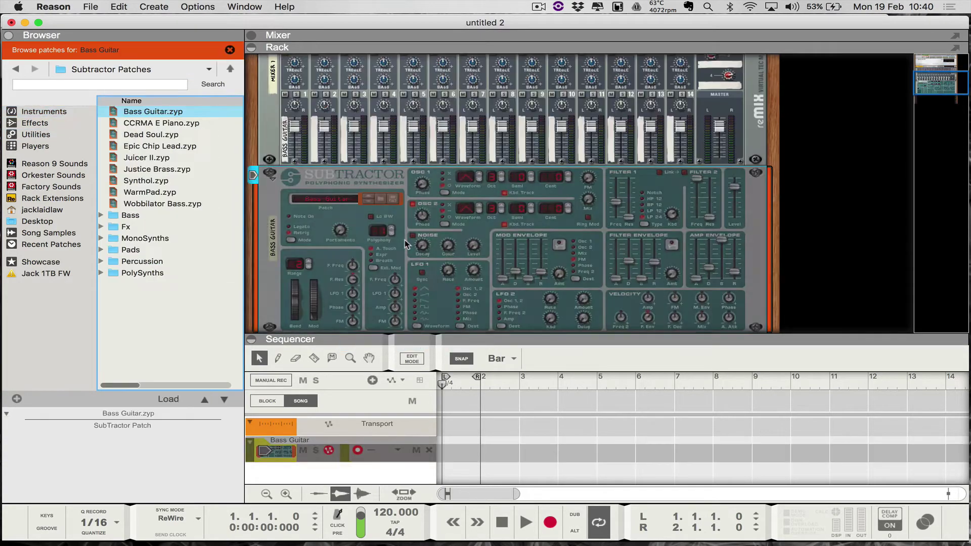
{"action": "scroll", "coordinate": [399, 204], "scroll_direction": "up", "scroll_amount": 1}
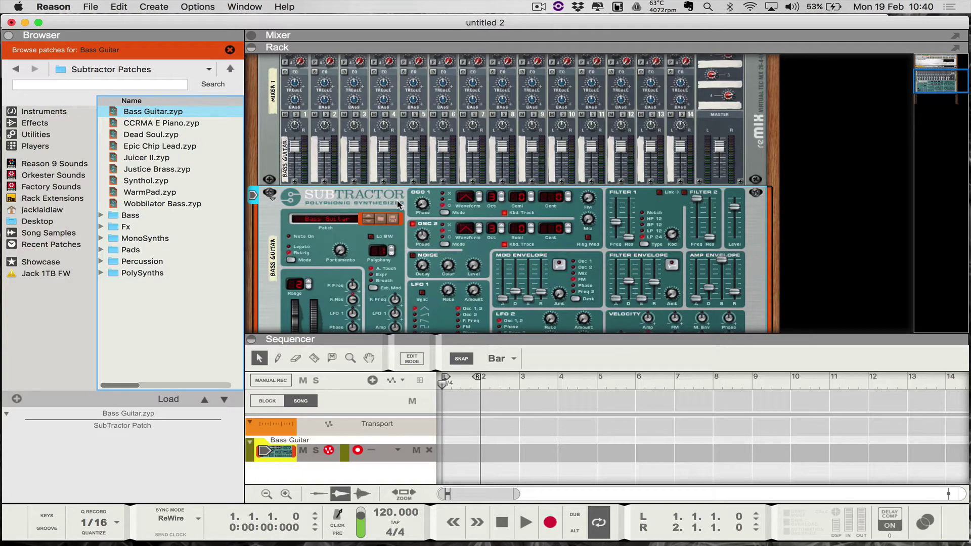
{"action": "left_click", "coordinate": [230, 50]}
{"action": "scroll", "coordinate": [445, 174], "scroll_direction": "down", "scroll_amount": 4}
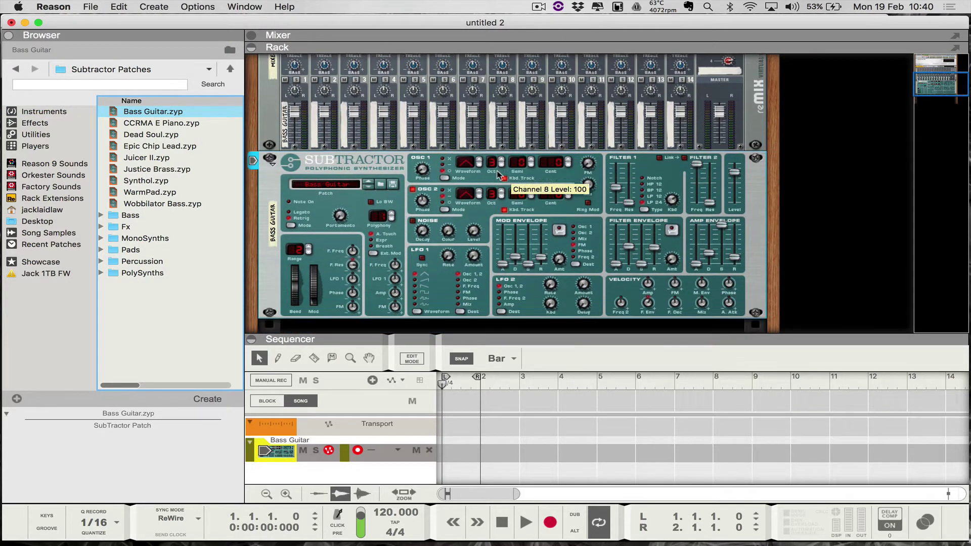
Create a clip on the Bass Guitar track and draw a bar-long C3 note with Snap set to Bar.
{"action": "double_click", "coordinate": [459, 454]}
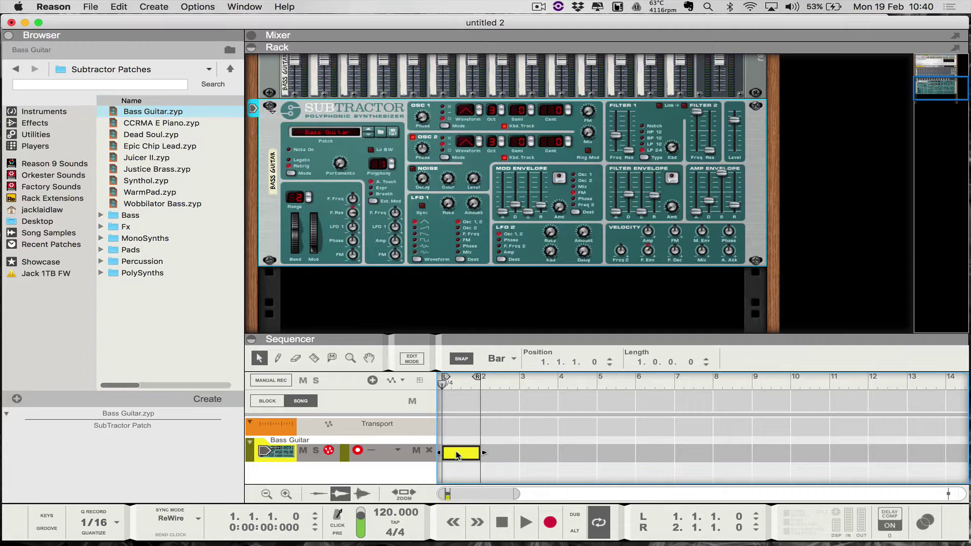
{"action": "left_click_drag", "start_coordinate": [463, 336], "coordinate": [463, 253]}
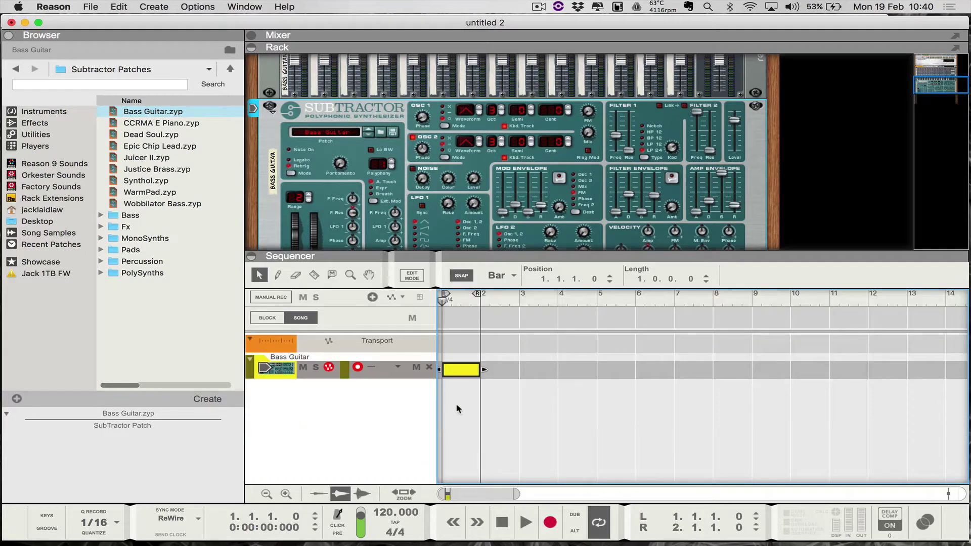
{"action": "double_click", "coordinate": [459, 372]}
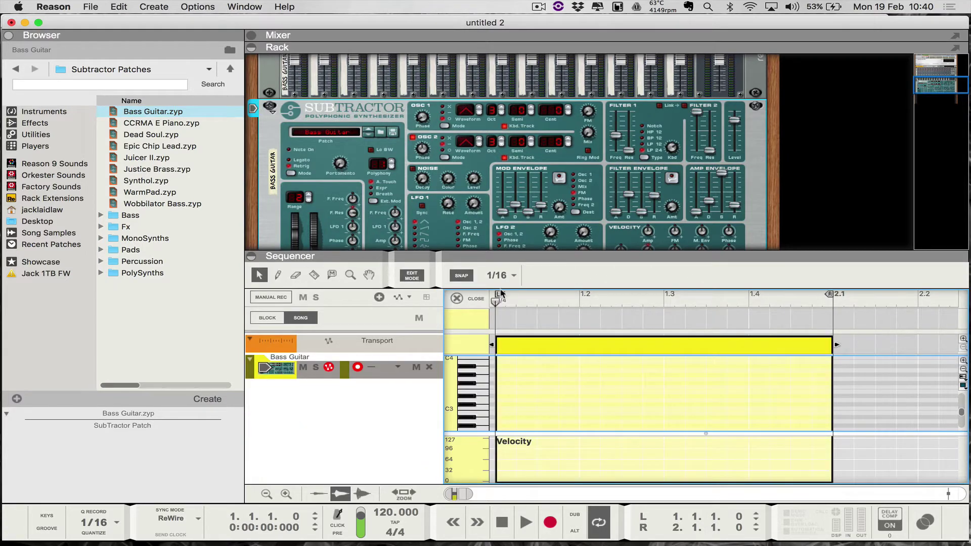
{"action": "left_click", "coordinate": [500, 275]}
{"action": "left_click", "coordinate": [498, 274]}
{"action": "left_click", "coordinate": [278, 275]}
{"action": "left_click", "coordinate": [503, 409]}
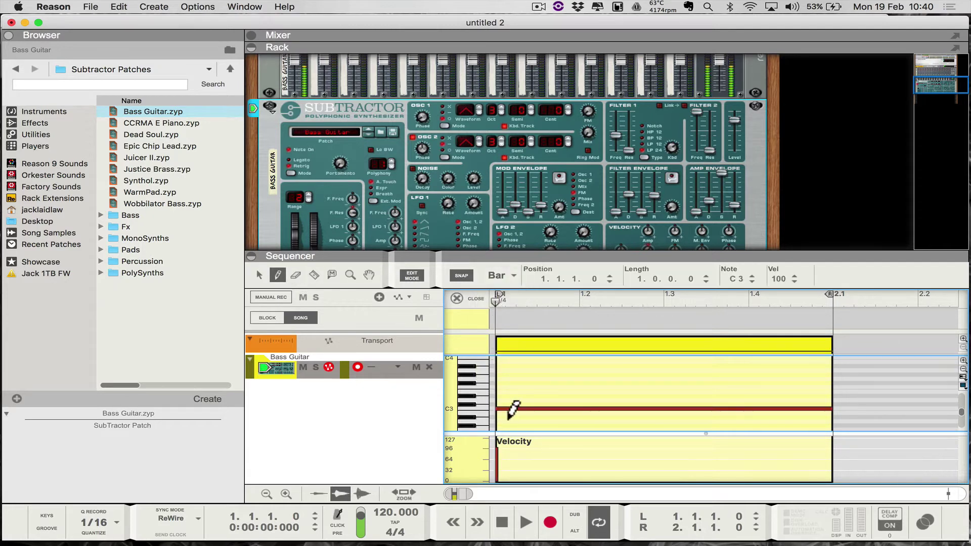
Play the clip to hear the C3 note, then return to Pro Tools.
{"action": "key", "text": "space"}
{"action": "key", "text": "space"}
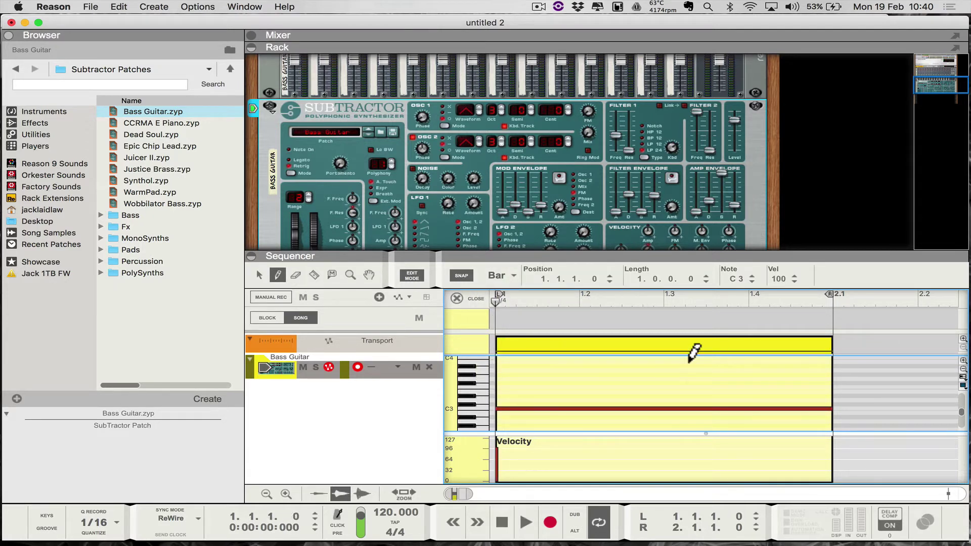
{"action": "key", "text": "space"}
{"action": "key", "text": "super+Tab"}
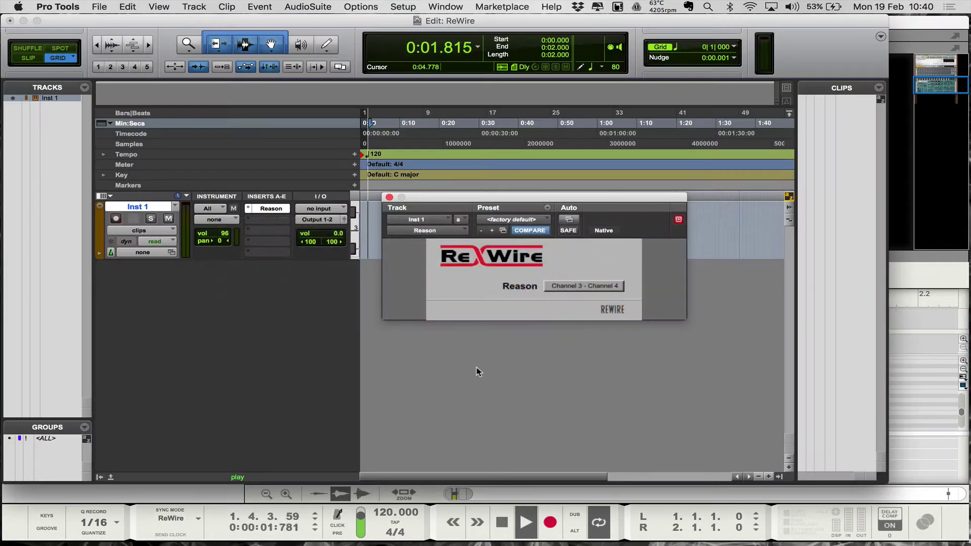
Record-arm Inst 1 and play the session to hear Reason's C3 note.
{"action": "left_click", "coordinate": [116, 221]}
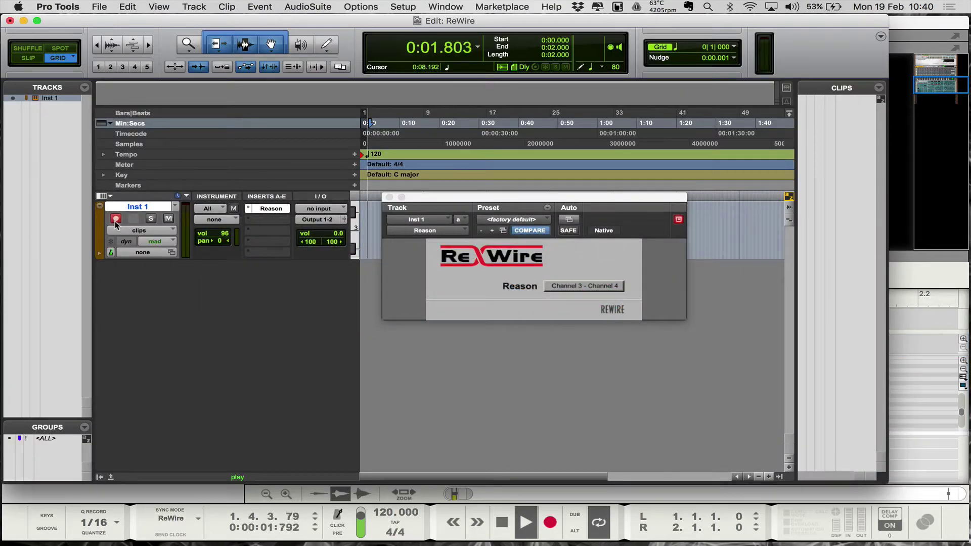
{"action": "key", "text": "space"}
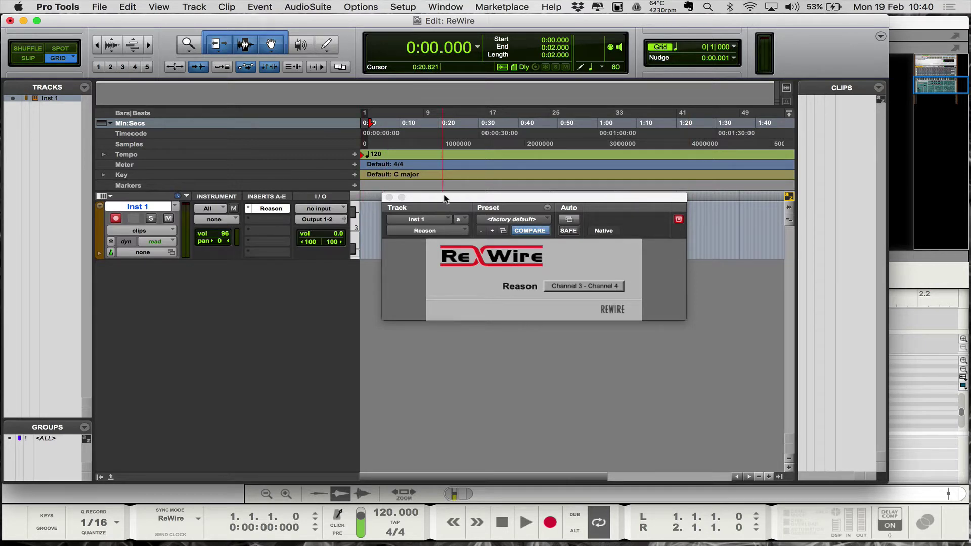
{"action": "left_click_drag", "start_coordinate": [446, 199], "coordinate": [500, 182]}
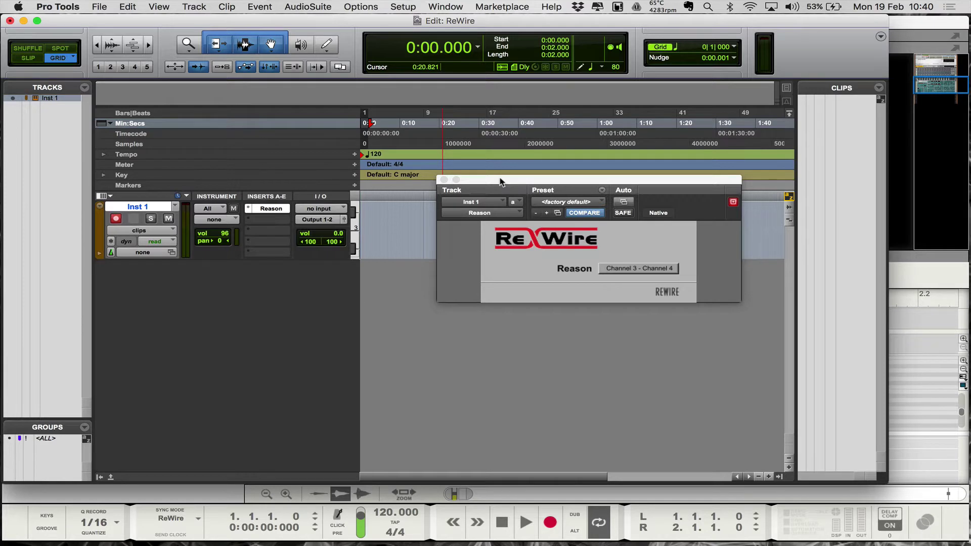
{"action": "key", "text": "space"}
{"action": "key", "text": "space"}
In Reason, recable the master output from Audio Output 1 to Output 2 and play the clip.
{"action": "key", "text": "super+Tab"}
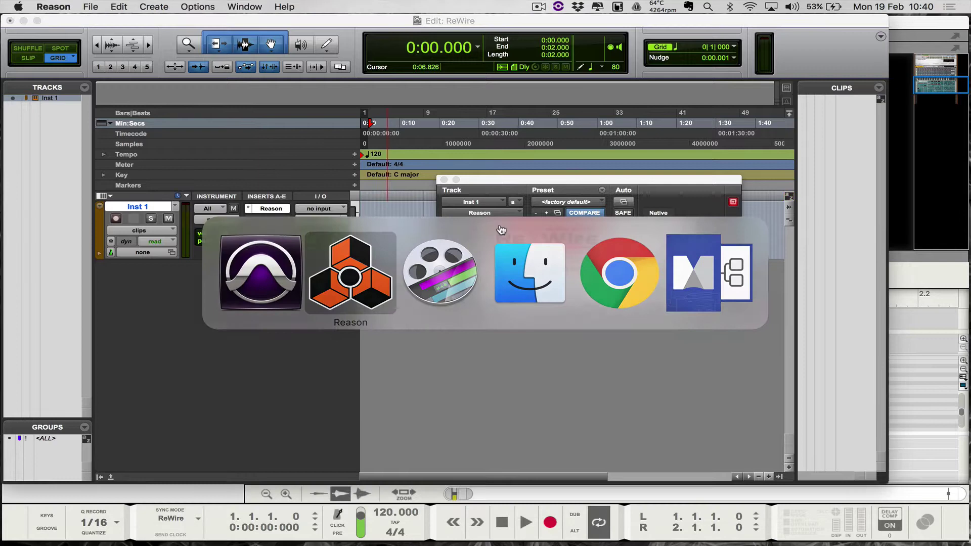
{"action": "scroll", "coordinate": [465, 112], "scroll_direction": "up", "scroll_amount": 10}
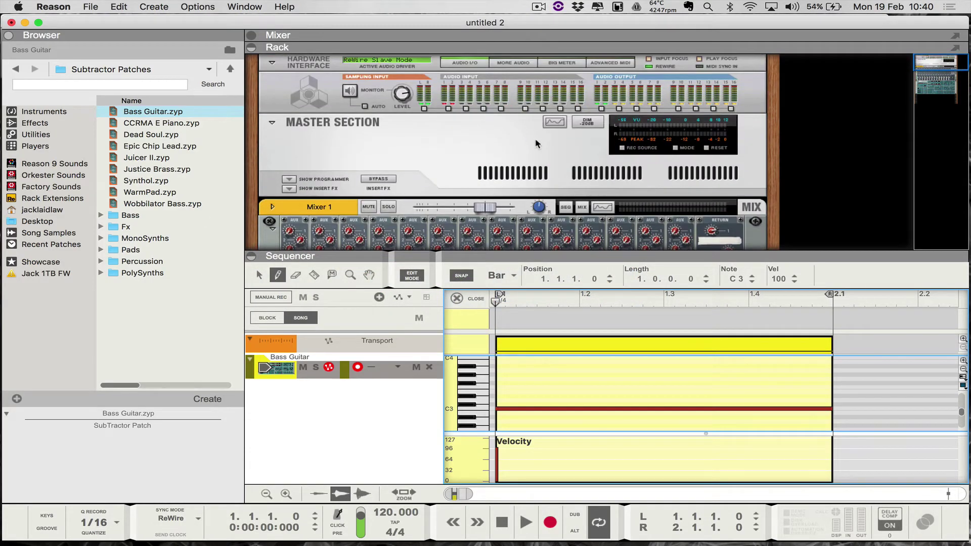
{"action": "key", "text": "Tab"}
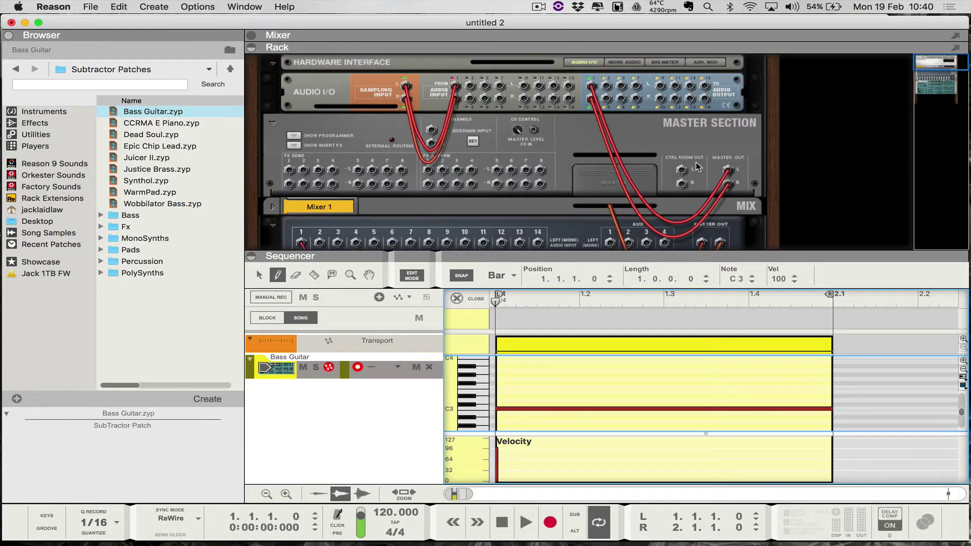
{"action": "left_click_drag", "start_coordinate": [592, 86], "coordinate": [607, 99]}
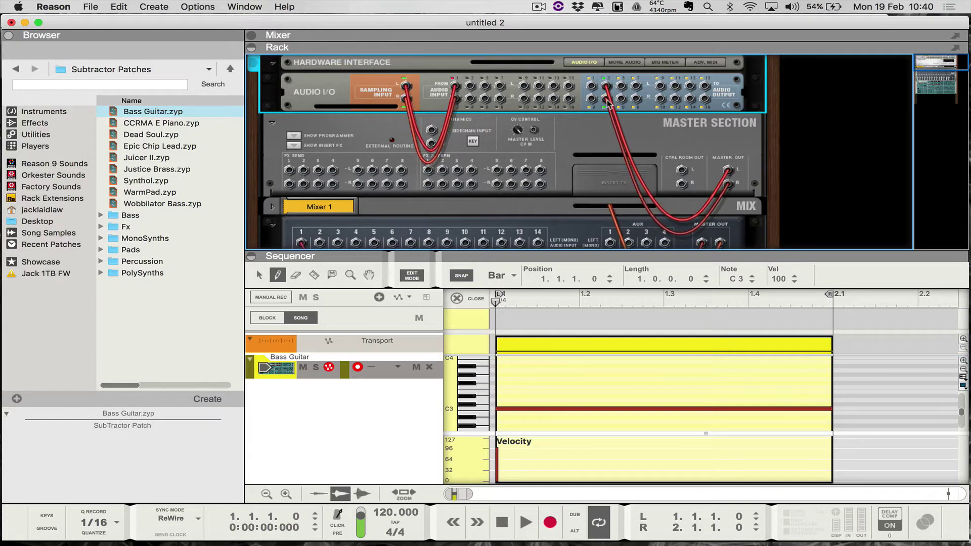
{"action": "key", "text": "Tab"}
{"action": "key", "text": "space"}
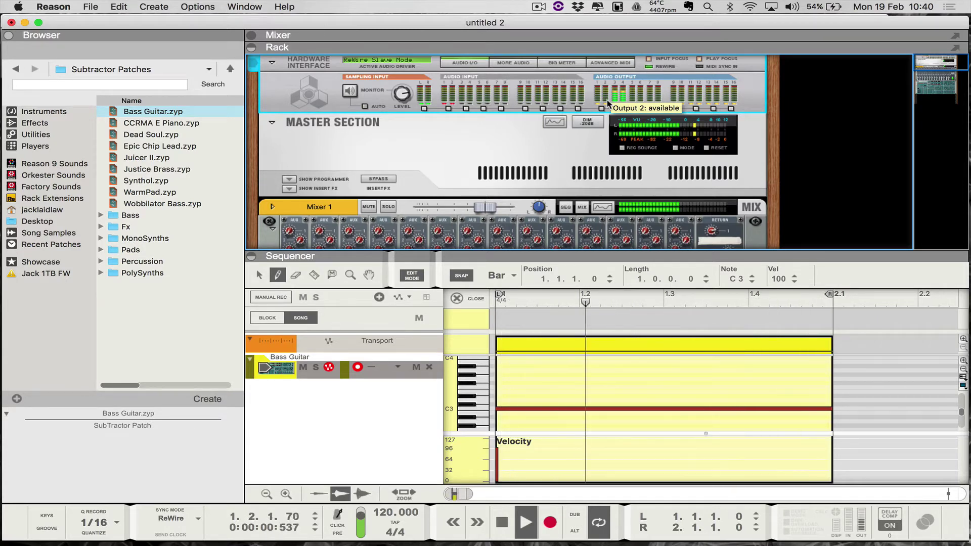
Stop playback, return to the start, and enlarge the rack to show all of Mixer 1.
{"action": "key", "text": "space"}
{"action": "key", "text": "KP_0"}
{"action": "left_click_drag", "start_coordinate": [652, 253], "coordinate": [652, 350]}
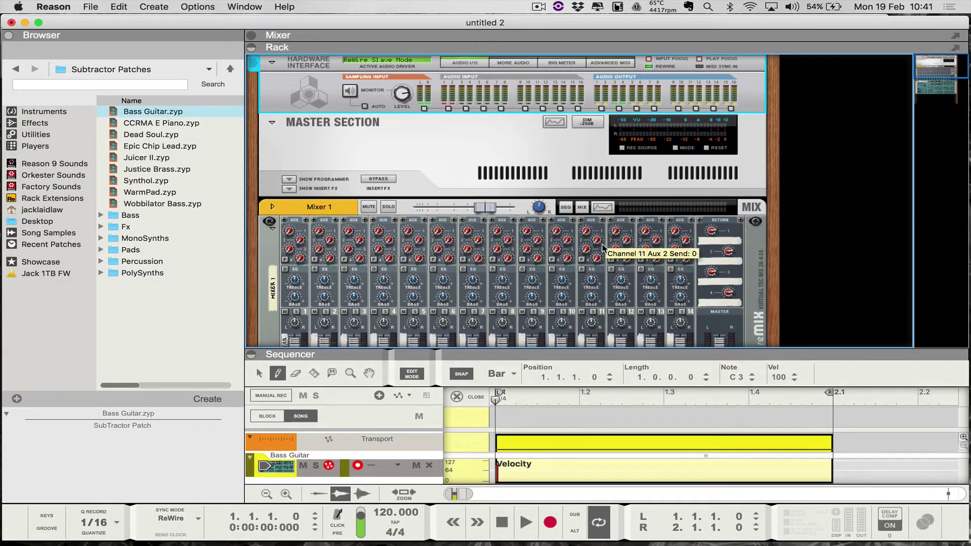
{"action": "scroll", "coordinate": [601, 248], "scroll_direction": "down", "scroll_amount": 5}
{"action": "scroll", "coordinate": [602, 248], "scroll_direction": "down", "scroll_amount": 3}
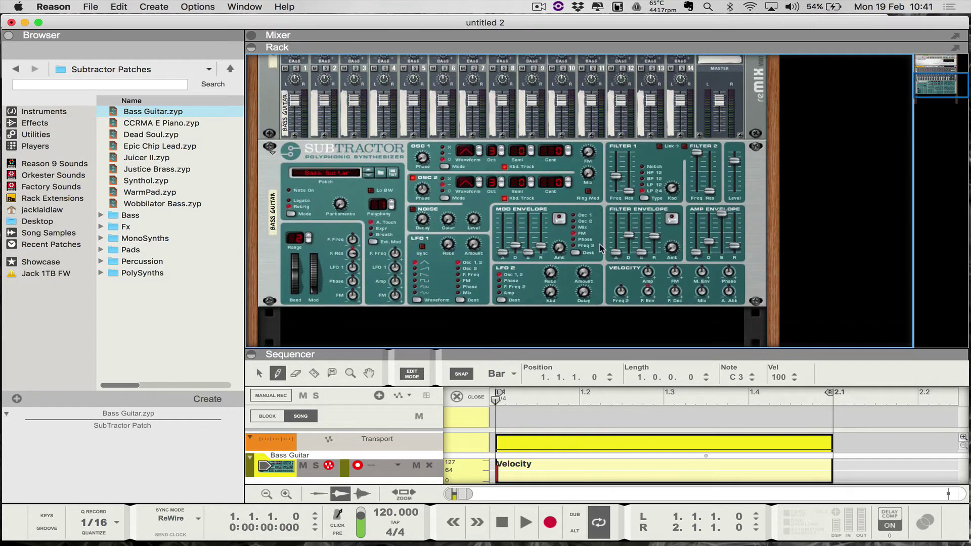
Step the SubTractor through patches to Epic Chip Lead, auditioning each with playback.
{"action": "left_click", "coordinate": [368, 174]}
{"action": "key", "text": "space"}
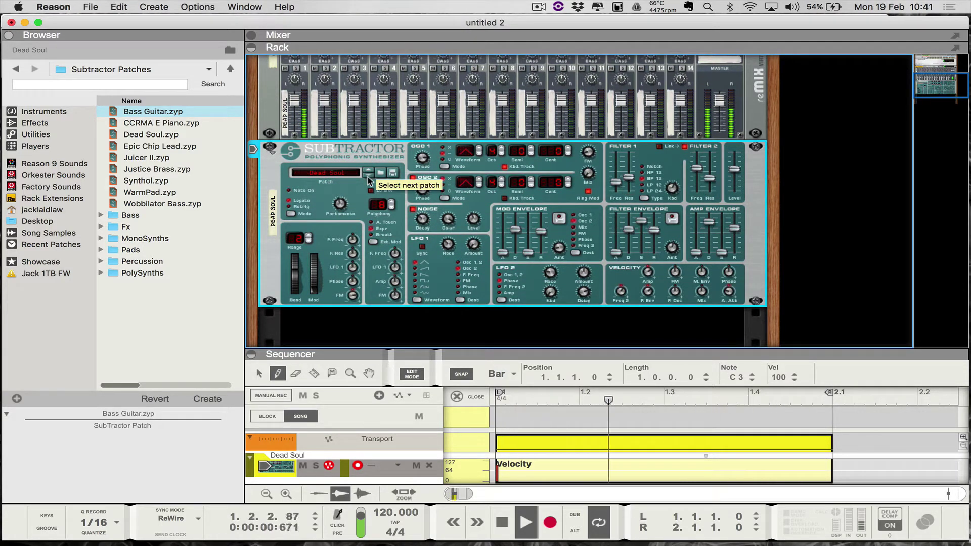
{"action": "left_click", "coordinate": [369, 178]}
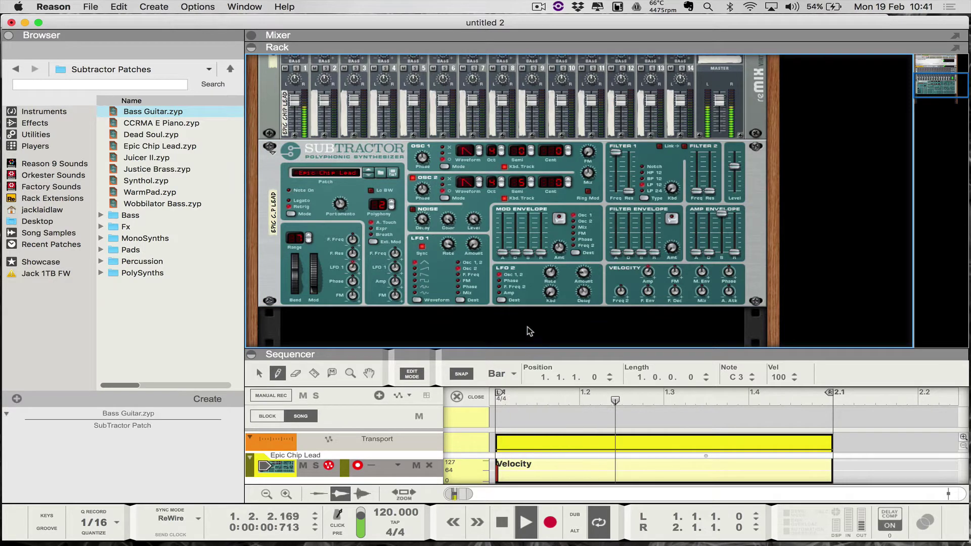
{"action": "key", "text": "space"}
{"action": "scroll", "coordinate": [474, 157], "scroll_direction": "up", "scroll_amount": 3}
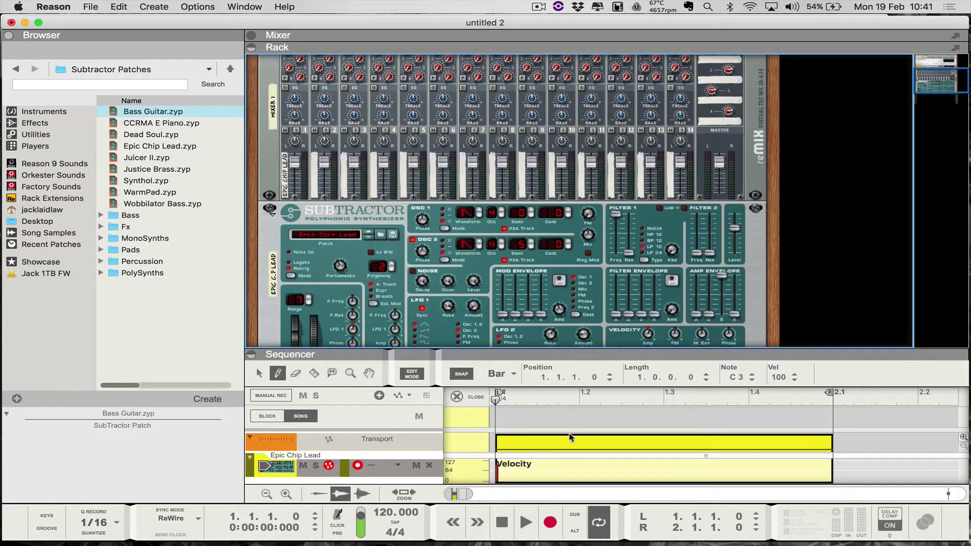
{"action": "scroll", "coordinate": [459, 289], "scroll_direction": "down", "scroll_amount": 2}
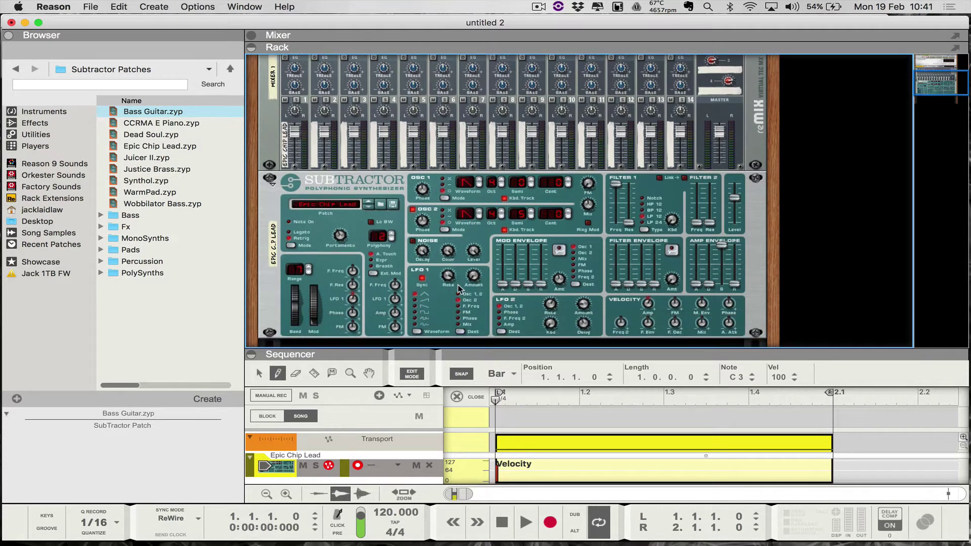
{"action": "scroll", "coordinate": [397, 211], "scroll_direction": "up", "scroll_amount": 1}
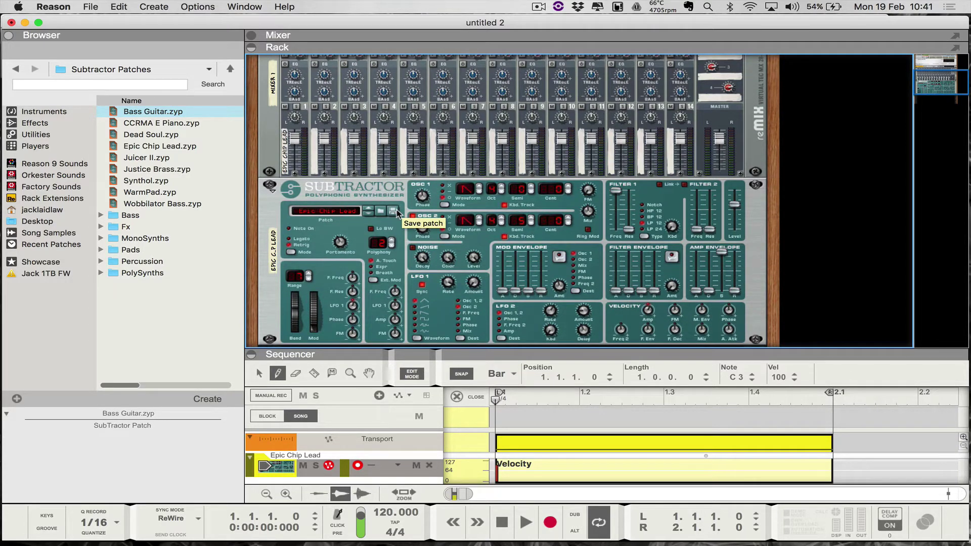
{"action": "scroll", "coordinate": [364, 203], "scroll_direction": "up", "scroll_amount": 2}
Flip the rack to its back, select Mixer 1, and expand the main Mixer panel.
{"action": "key", "text": "Tab"}
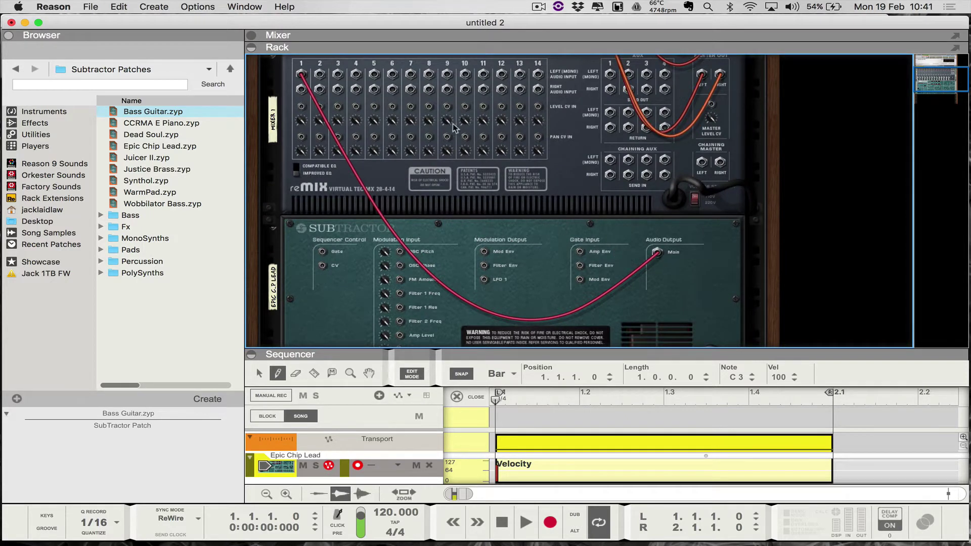
{"action": "scroll", "coordinate": [346, 102], "scroll_direction": "up", "scroll_amount": 3}
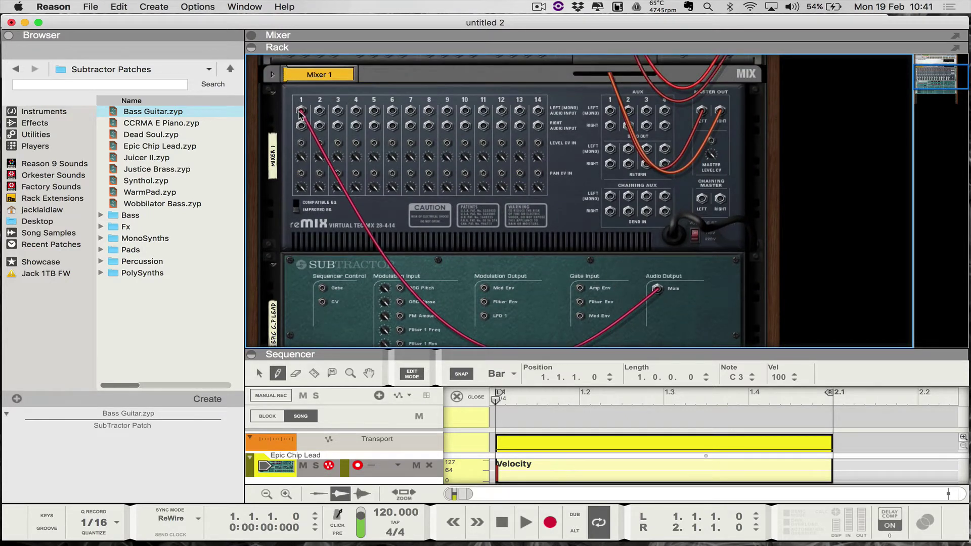
{"action": "scroll", "coordinate": [537, 205], "scroll_direction": "up", "scroll_amount": 3}
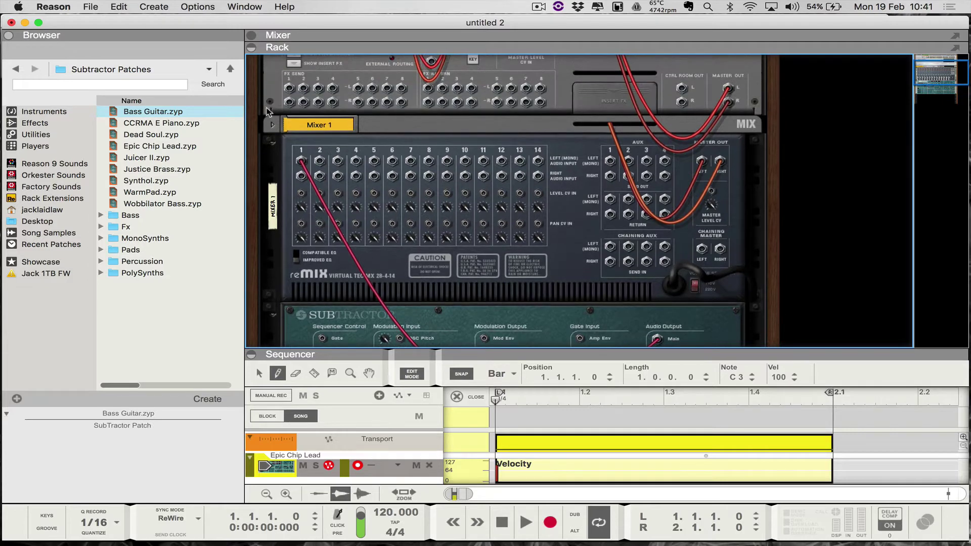
{"action": "left_click", "coordinate": [269, 131]}
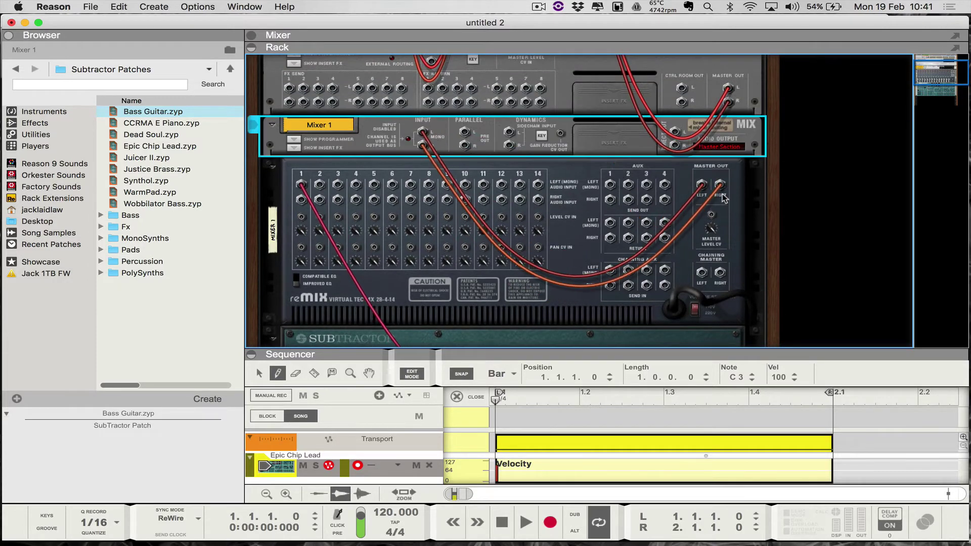
{"action": "scroll", "coordinate": [371, 158], "scroll_direction": "up", "scroll_amount": 3}
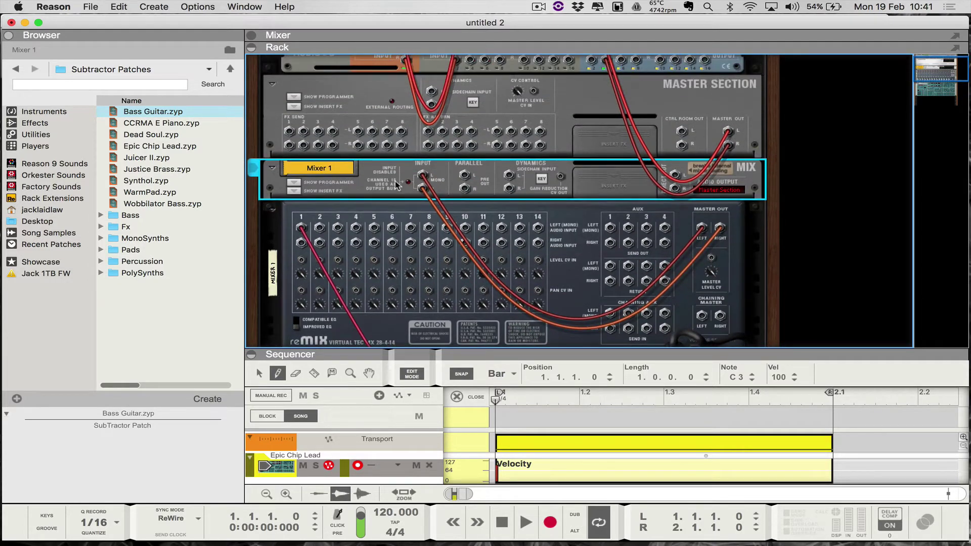
{"action": "left_click", "coordinate": [251, 36]}
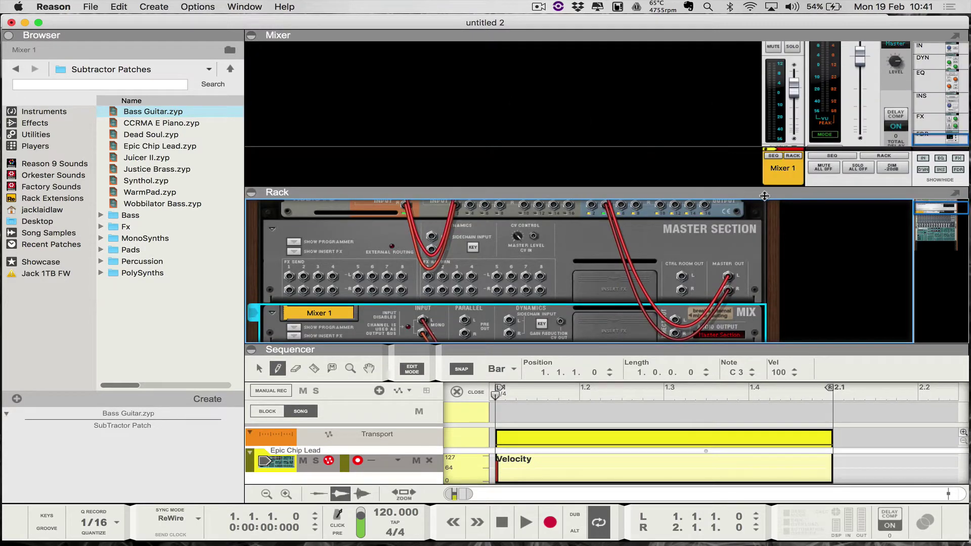
Enlarge the mixer panel and scroll the channel strip through IN, INS, FX and FDR sections.
{"action": "scroll", "coordinate": [777, 202], "scroll_direction": "up", "scroll_amount": 1}
{"action": "left_click_drag", "start_coordinate": [776, 195], "coordinate": [795, 279]}
{"action": "scroll", "coordinate": [785, 98], "scroll_direction": "up", "scroll_amount": 10}
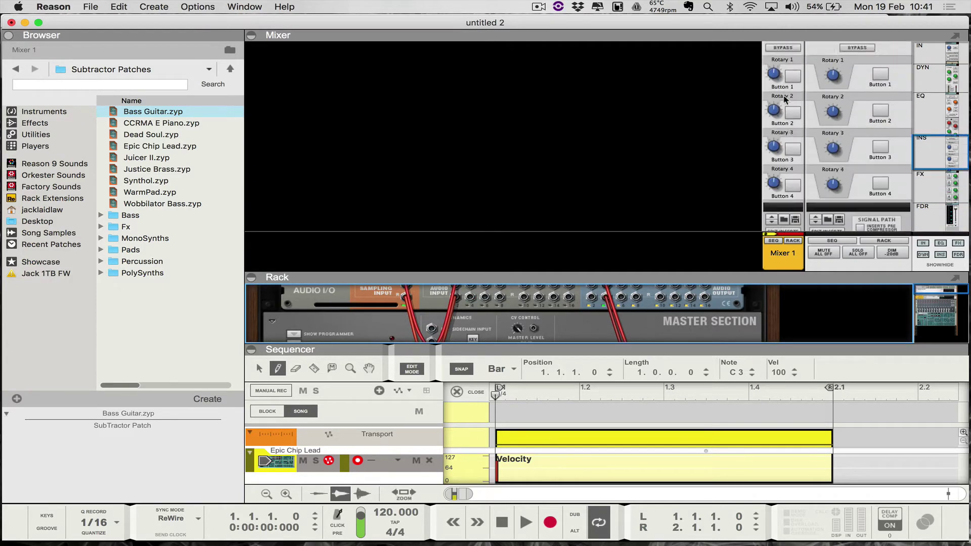
{"action": "scroll", "coordinate": [785, 99], "scroll_direction": "down", "scroll_amount": 6}
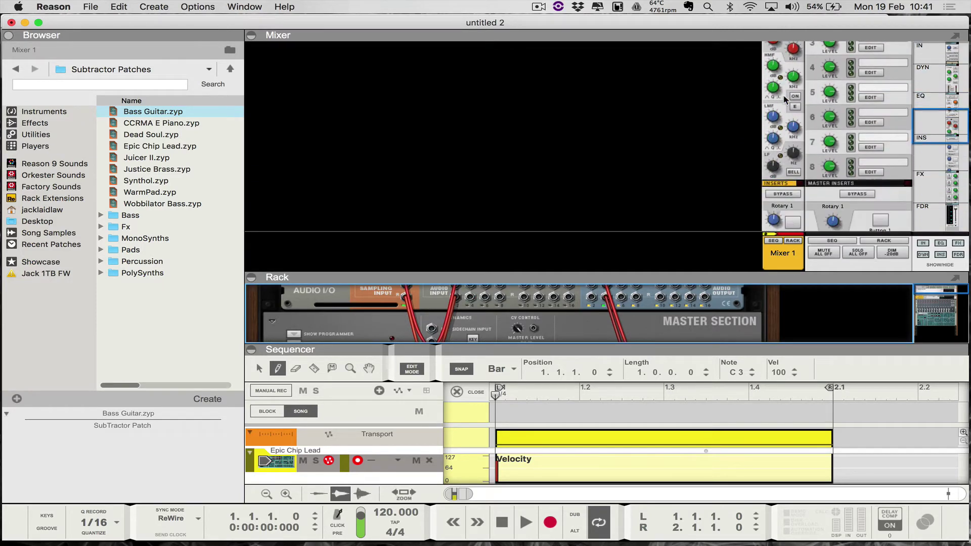
{"action": "scroll", "coordinate": [785, 99], "scroll_direction": "down", "scroll_amount": 5}
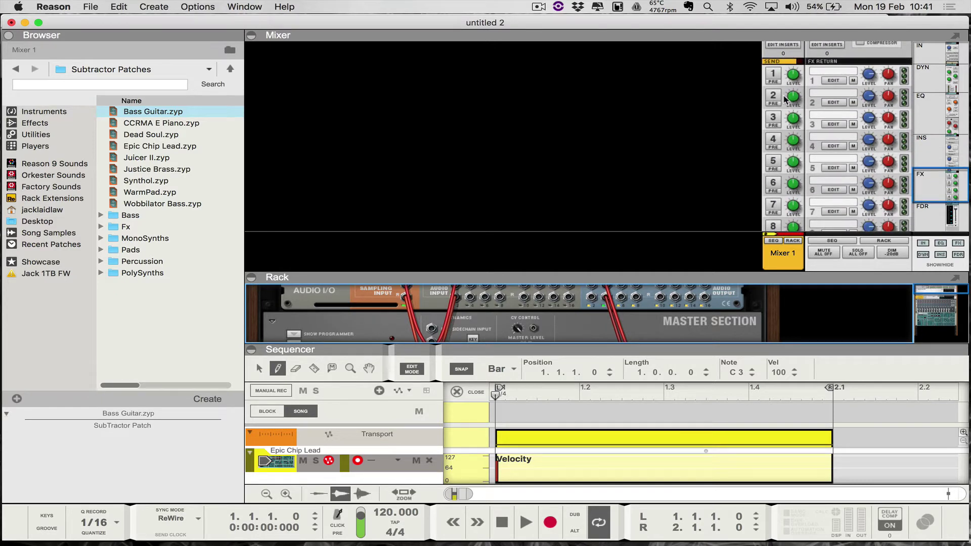
{"action": "scroll", "coordinate": [785, 99], "scroll_direction": "down", "scroll_amount": 6}
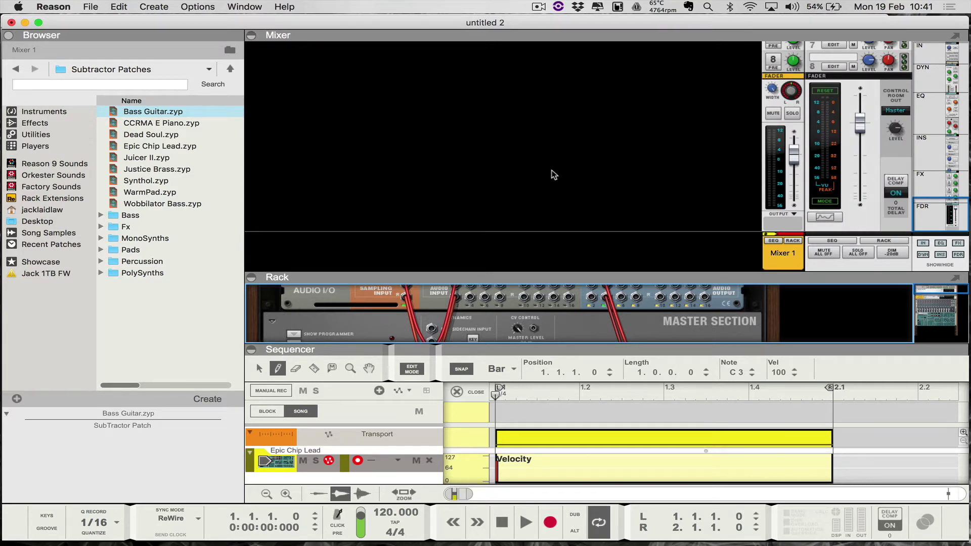
Close the mixer panel, check the Hardware Interface output cables, and flip the rack to its front.
{"action": "left_click", "coordinate": [252, 37]}
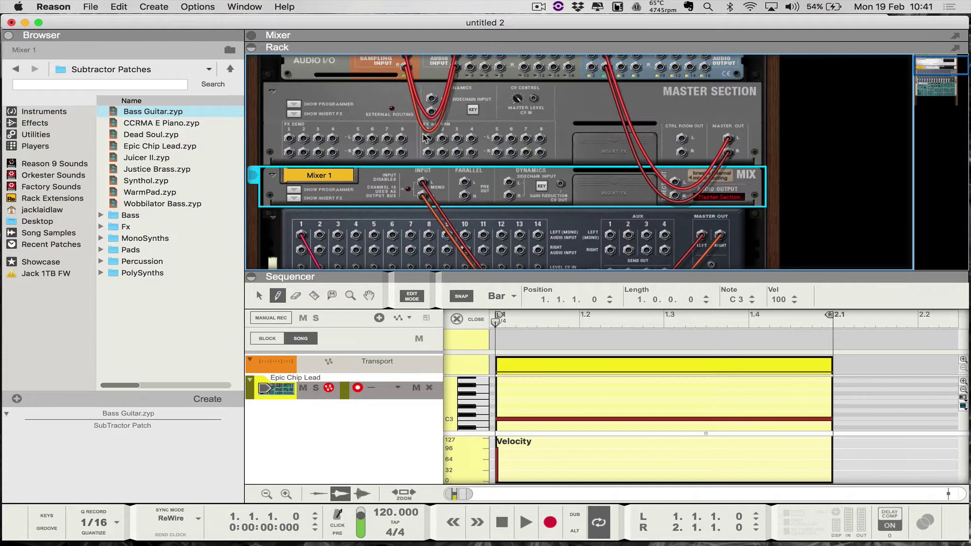
{"action": "scroll", "coordinate": [759, 195], "scroll_direction": "up", "scroll_amount": 3}
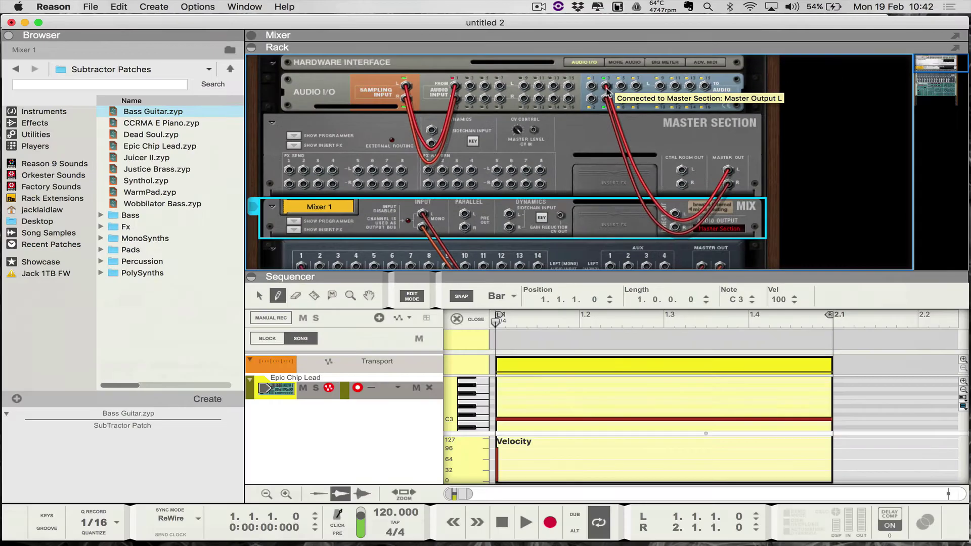
{"action": "key", "text": "Tab"}
Bring Pro Tools forward to check Inst 1's ReWire insert, stop playback, and return to Reason.
{"action": "key", "text": "super+Tab"}
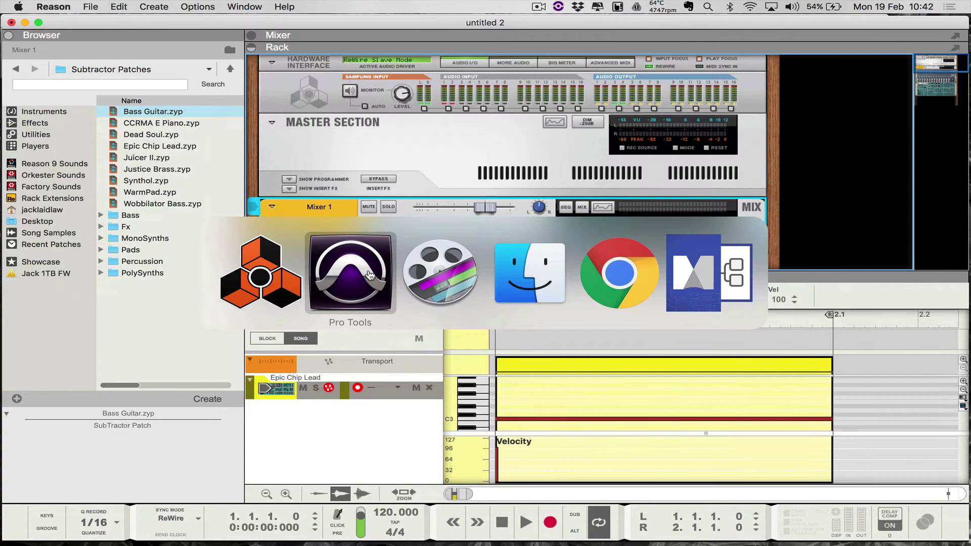
{"action": "left_click", "coordinate": [368, 275]}
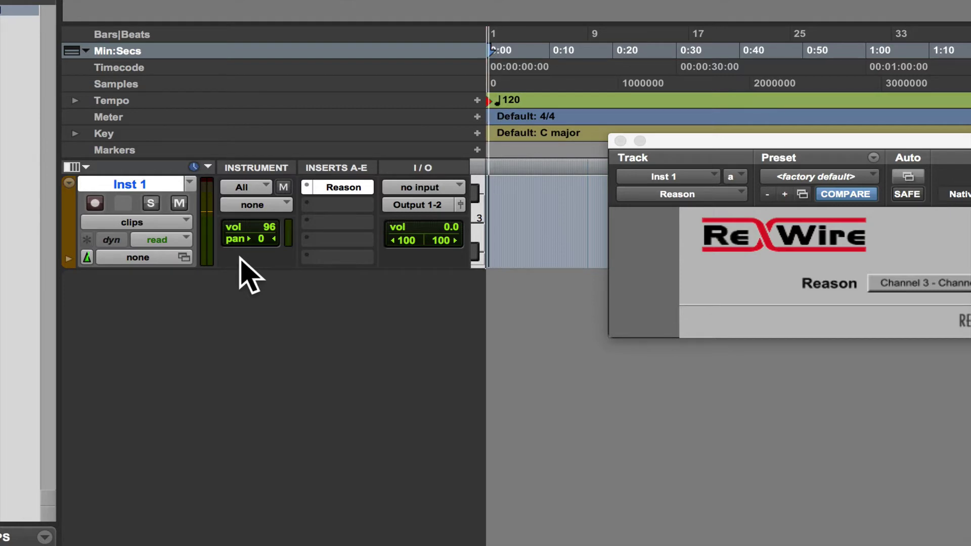
{"action": "key", "text": "space"}
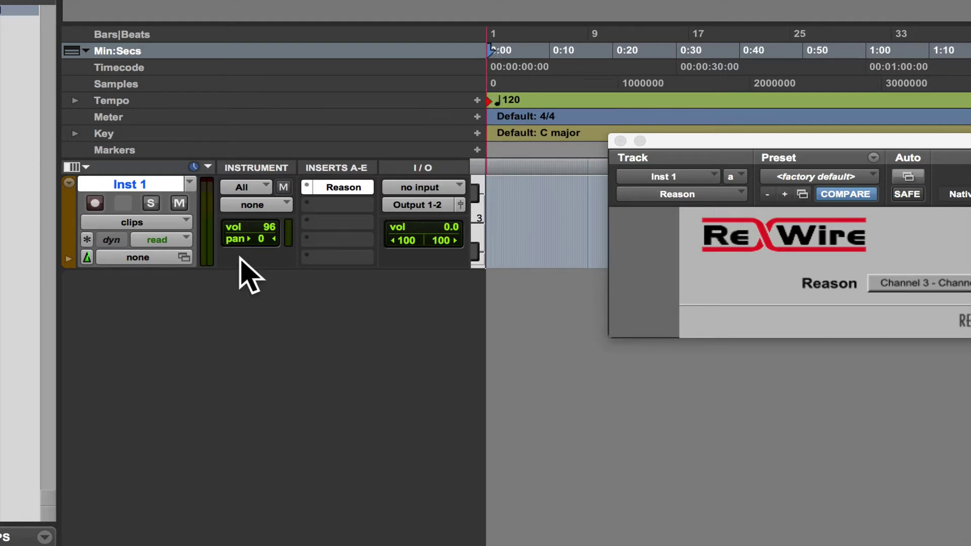
{"action": "key", "text": "super+Tab"}
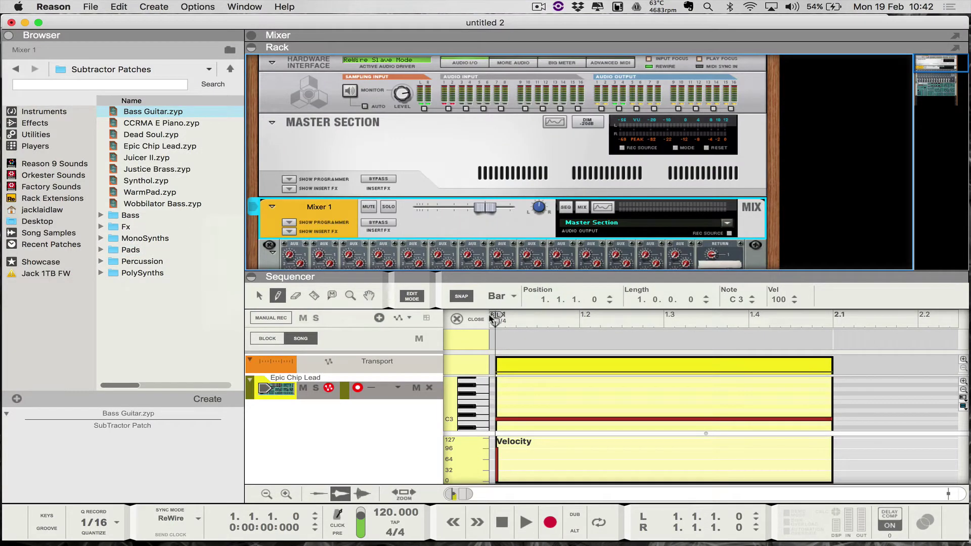
Close the note editor and briefly play back the arrangement.
{"action": "left_click_drag", "start_coordinate": [493, 319], "coordinate": [833, 316]}
{"action": "key", "text": "l"}
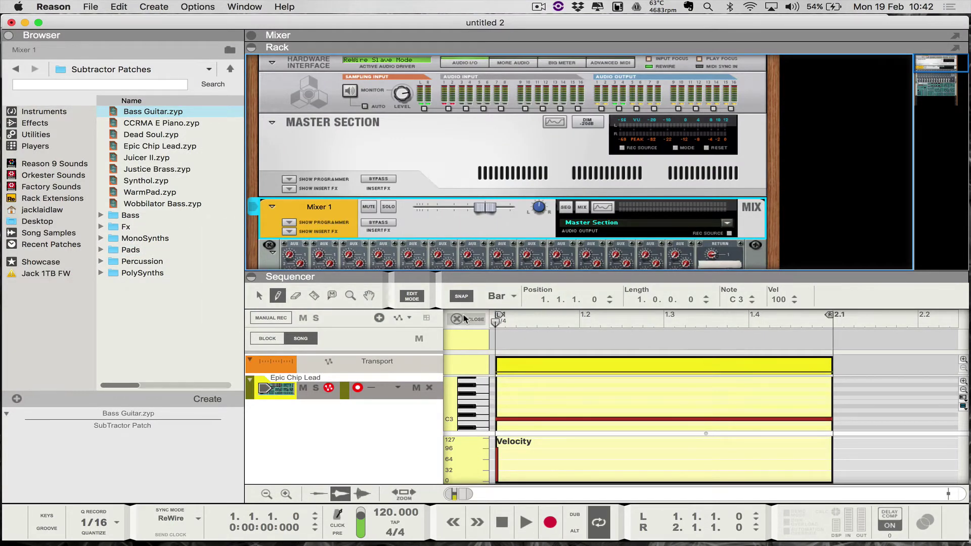
{"action": "left_click", "coordinate": [458, 319]}
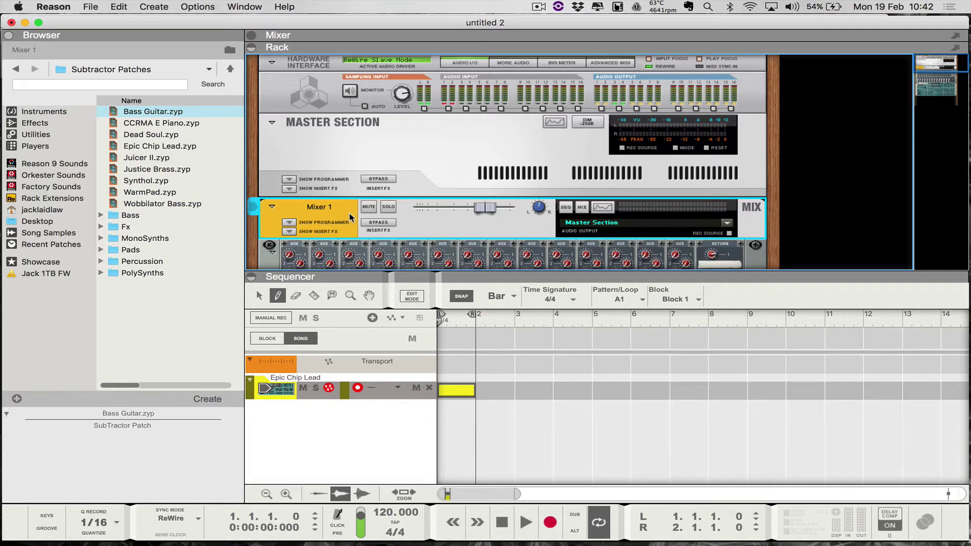
{"action": "key", "text": "space"}
{"action": "key", "text": "space"}
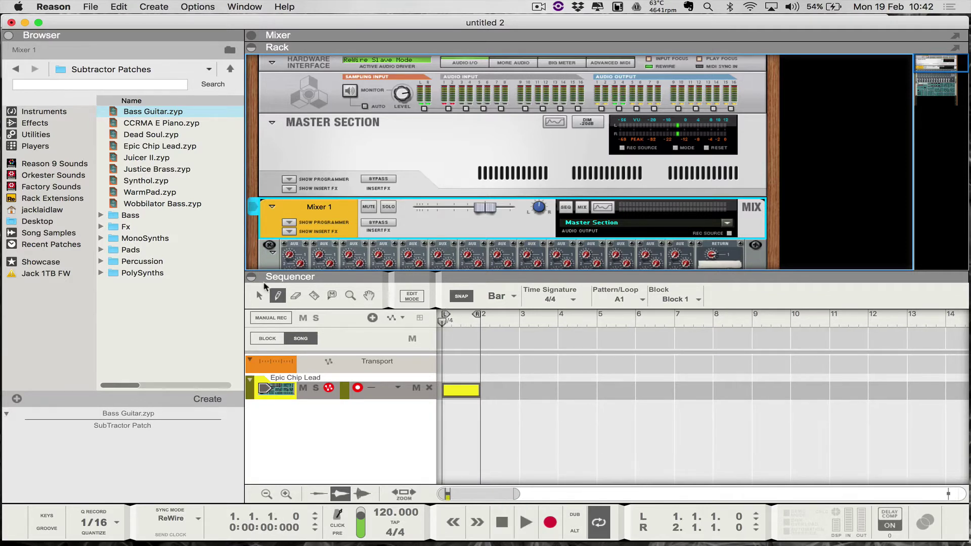
{"action": "key", "text": "space"}
{"action": "key", "text": "space"}
Open the Epic Chip Lead clip, turn snap off, and trim the C3 note to start near 1.1.1.10.
{"action": "key", "text": "q"}
{"action": "left_click", "coordinate": [461, 391]}
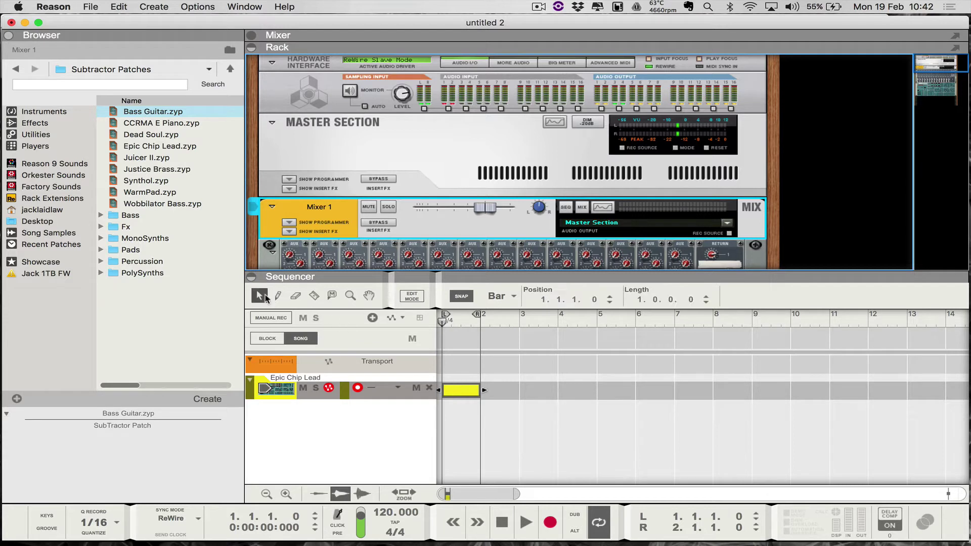
{"action": "double_click", "coordinate": [461, 392]}
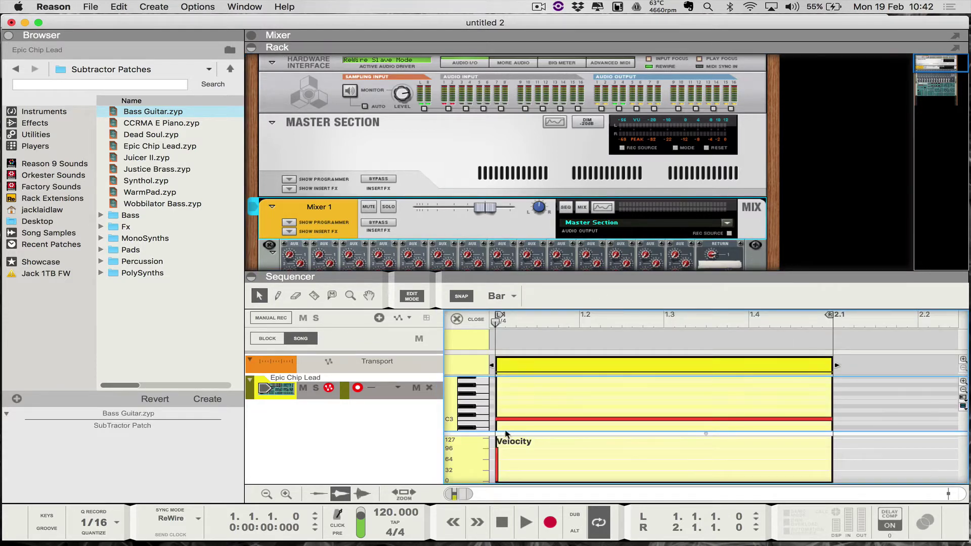
{"action": "left_click", "coordinate": [501, 419]}
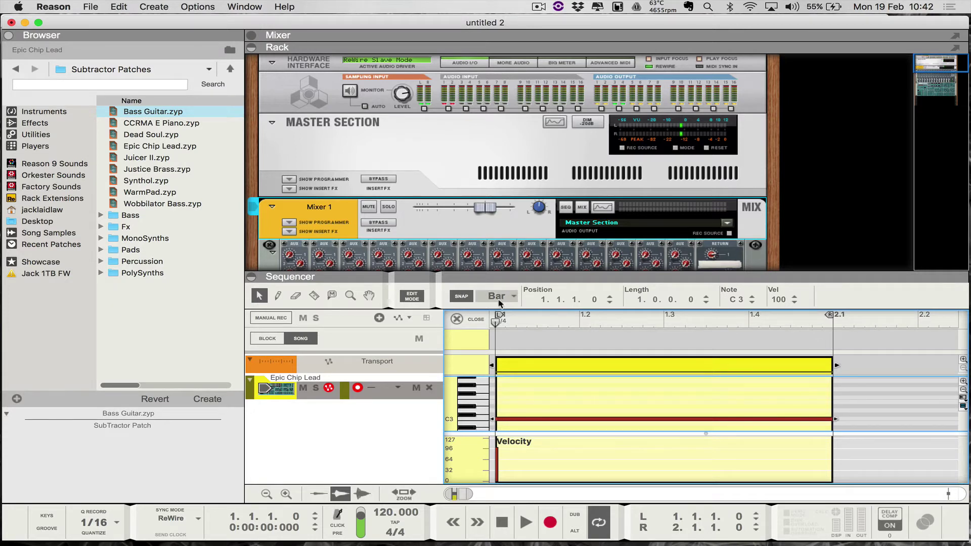
{"action": "left_click", "coordinate": [461, 296]}
{"action": "left_click_drag", "start_coordinate": [497, 424], "coordinate": [502, 425]}
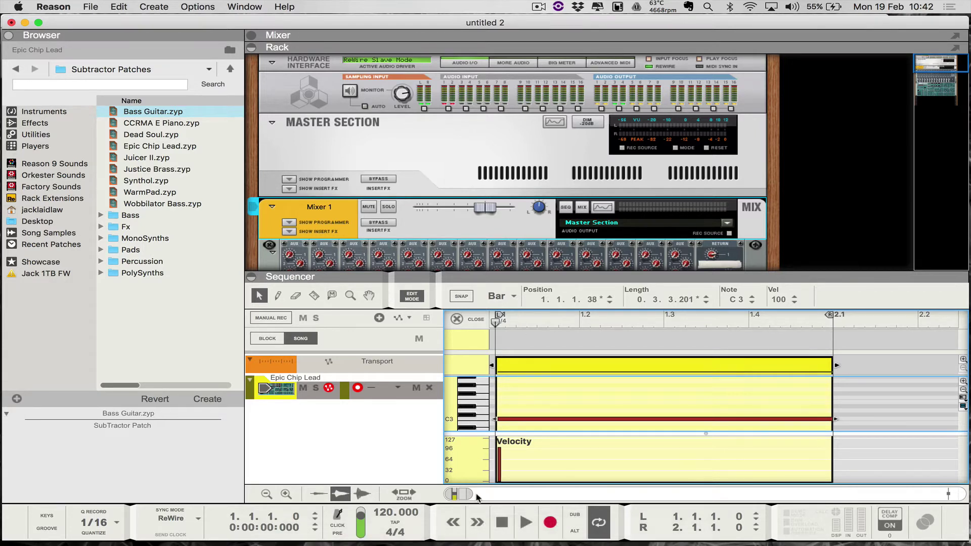
{"action": "left_click_drag", "start_coordinate": [486, 498], "coordinate": [392, 501]}
{"action": "left_click_drag", "start_coordinate": [530, 424], "coordinate": [501, 424]}
{"action": "key", "text": "space"}
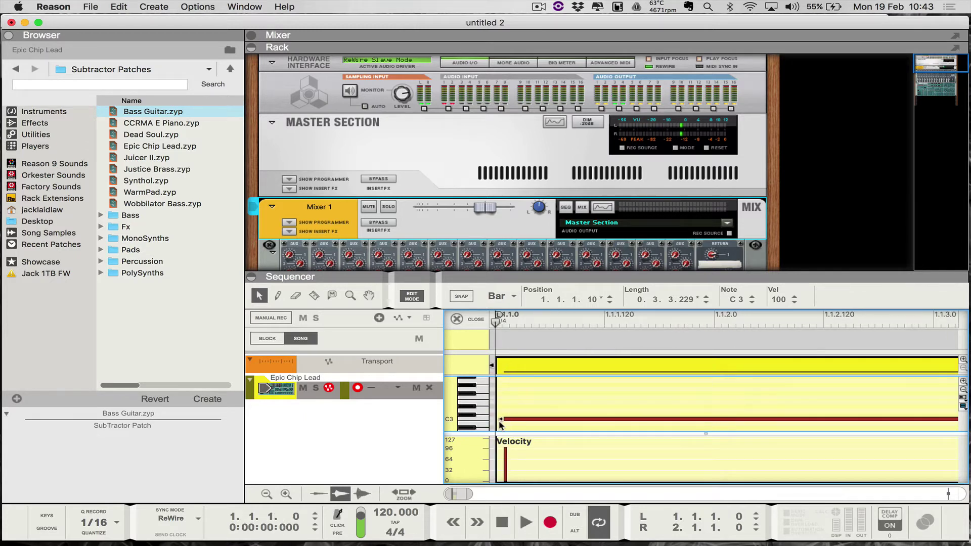
{"action": "key", "text": "space"}
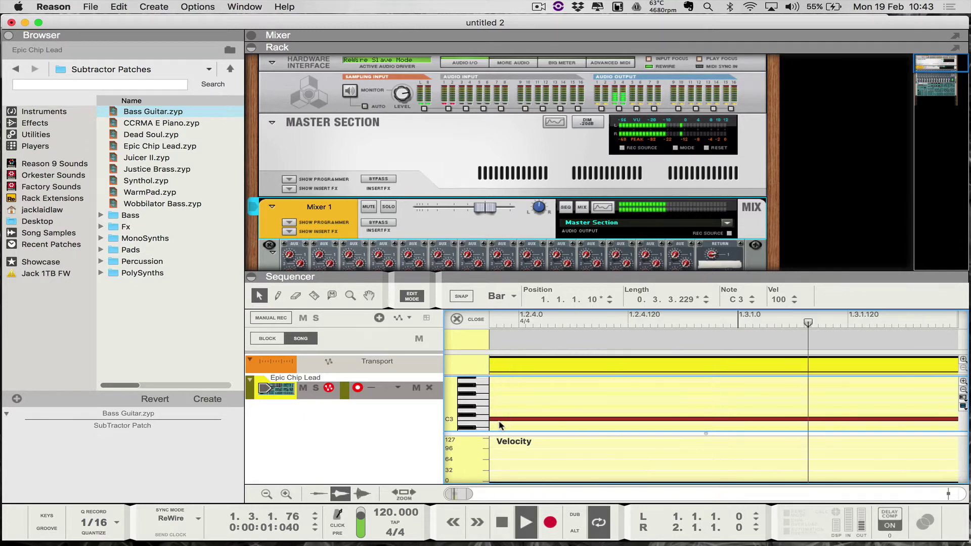
{"action": "key", "text": "space"}
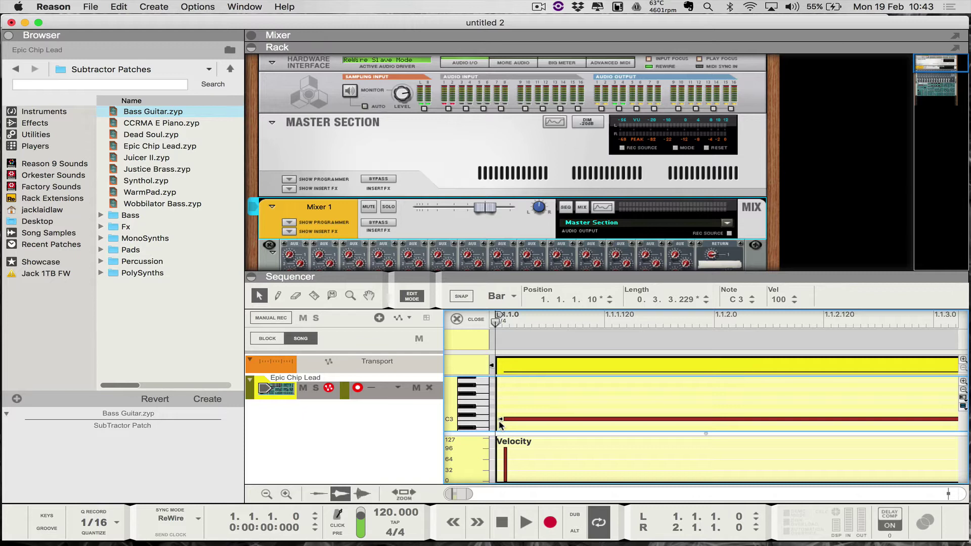
Audition the note, then move the loop start later and extend the loop end to bar 3.
{"action": "left_click", "coordinate": [526, 522]}
{"action": "left_click", "coordinate": [501, 523]}
{"action": "left_click_drag", "start_coordinate": [472, 495], "coordinate": [570, 499]}
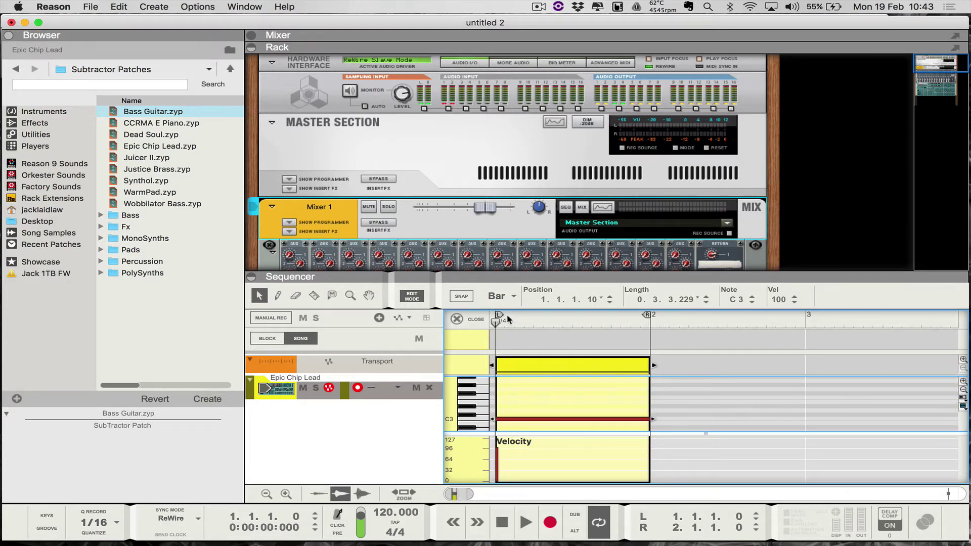
{"action": "left_click_drag", "start_coordinate": [504, 318], "coordinate": [566, 318]}
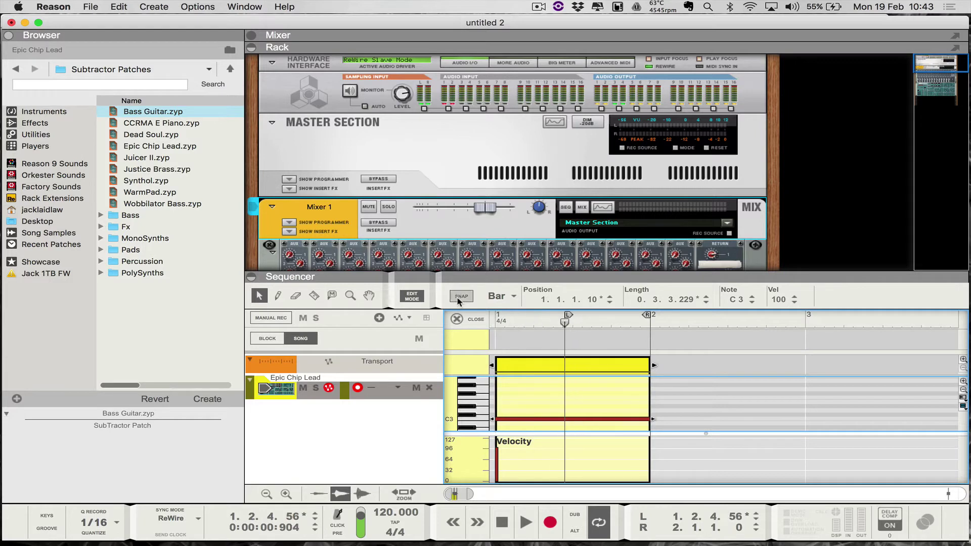
{"action": "left_click", "coordinate": [749, 362], "text": "alt"}
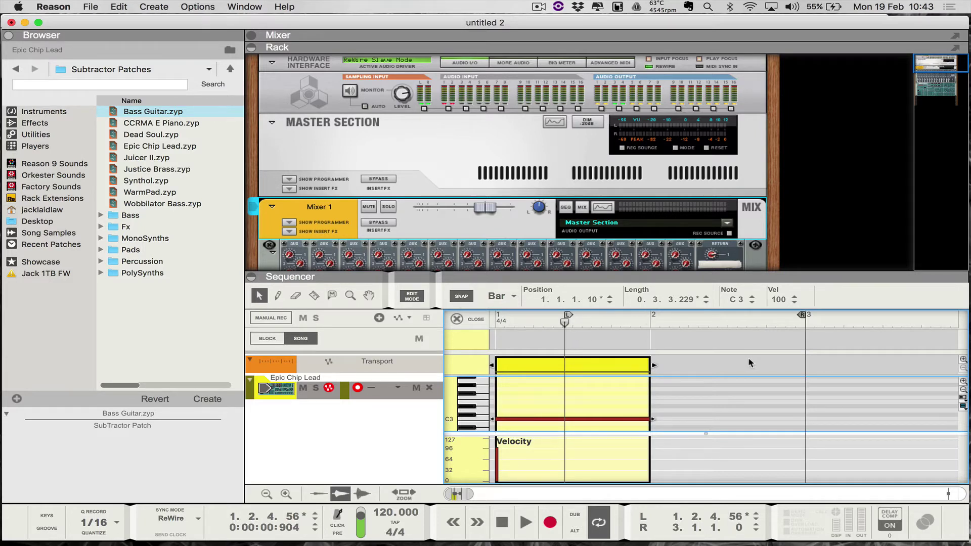
{"action": "key", "text": "space"}
{"action": "key", "text": "space"}
Reset the loop to bars 1–2, play the looped bar, and return to the start.
{"action": "left_click_drag", "start_coordinate": [805, 322], "coordinate": [679, 325]}
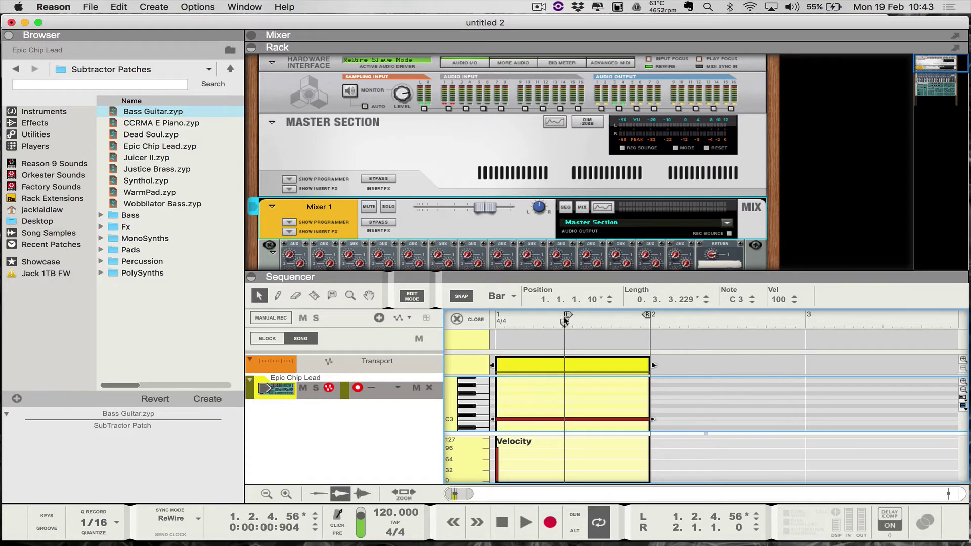
{"action": "left_click", "coordinate": [605, 322], "text": "super"}
{"action": "left_click", "coordinate": [601, 326]}
{"action": "key", "text": "space"}
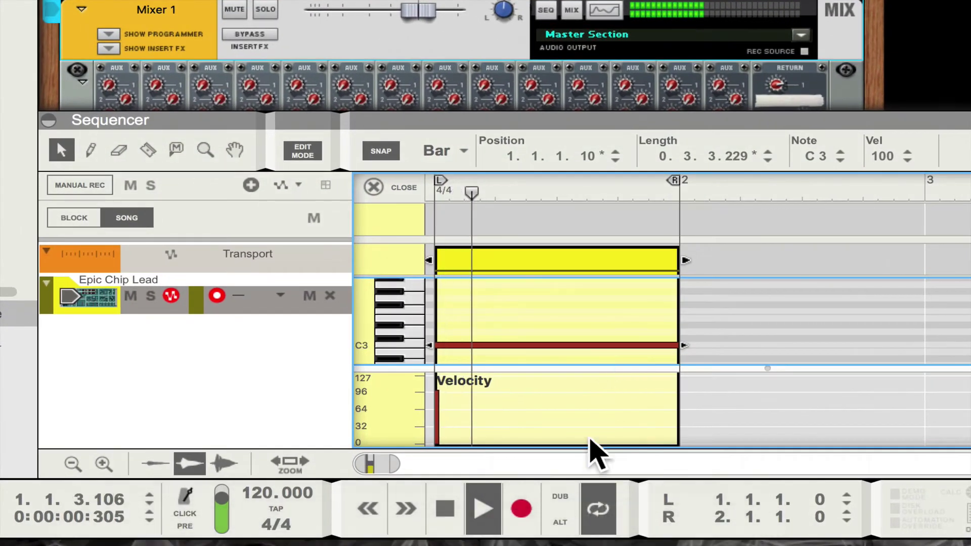
{"action": "key", "text": "space"}
{"action": "key", "text": "space"}
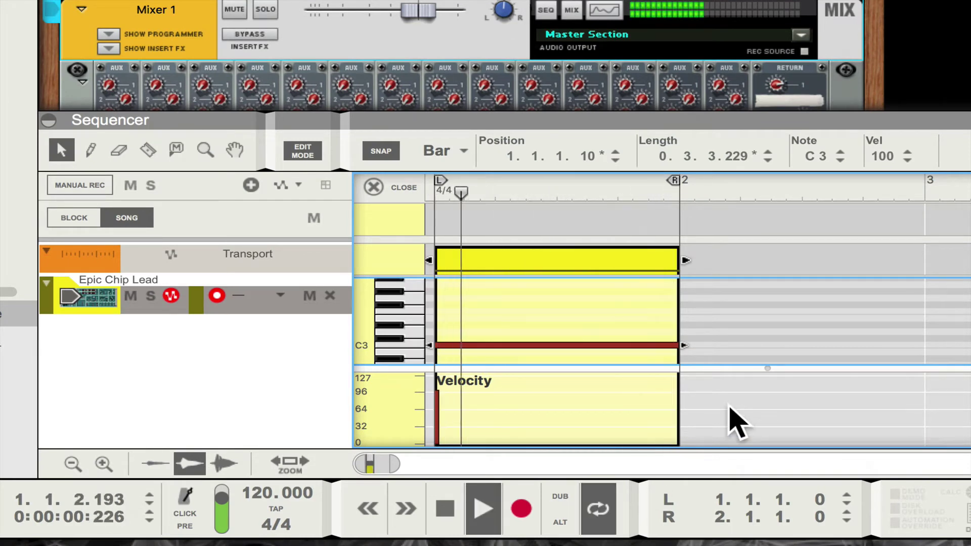
{"action": "key", "text": "space"}
{"action": "key", "text": "Home"}
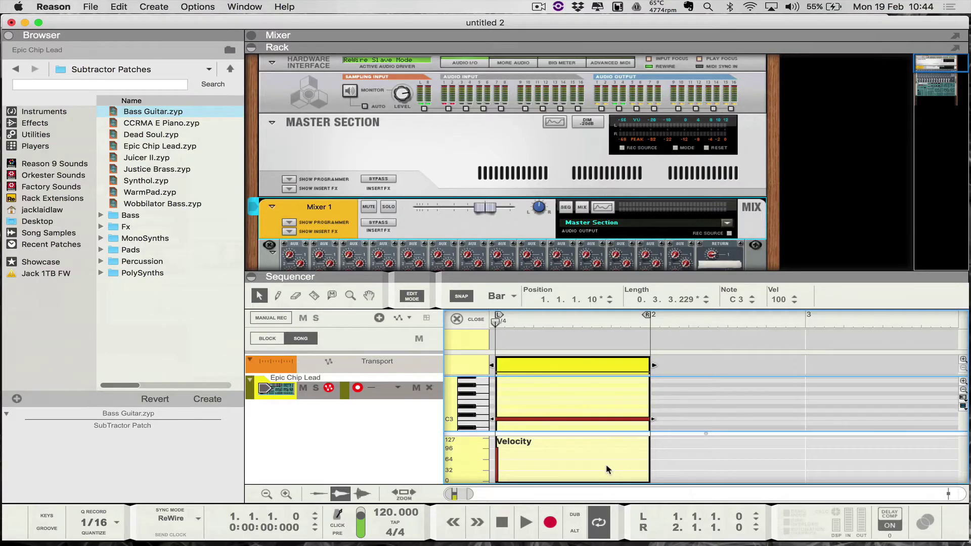
{"action": "key", "text": "super+Tab"}
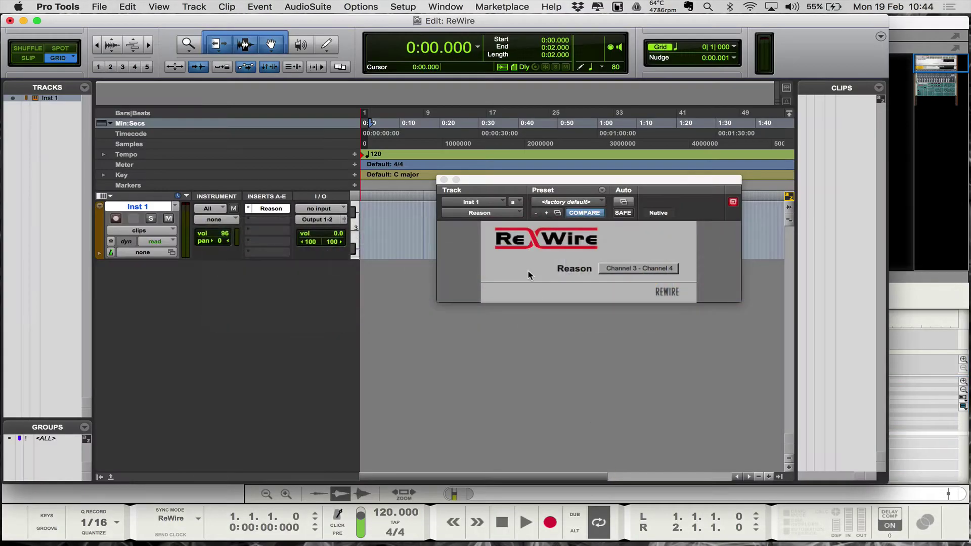
Show the Transport window and set its Play button to normal, non-looped playback.
{"action": "left_click", "coordinate": [446, 7]}
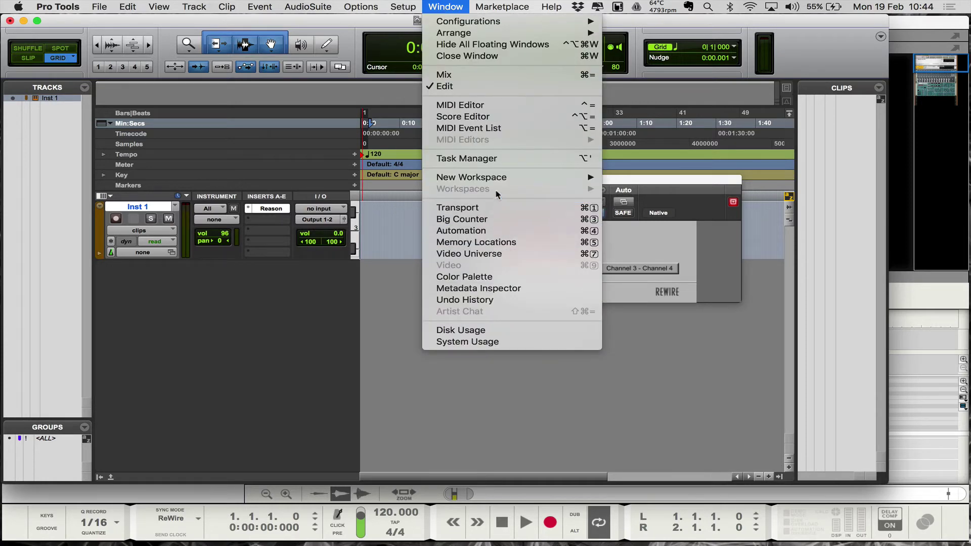
{"action": "left_click", "coordinate": [504, 211]}
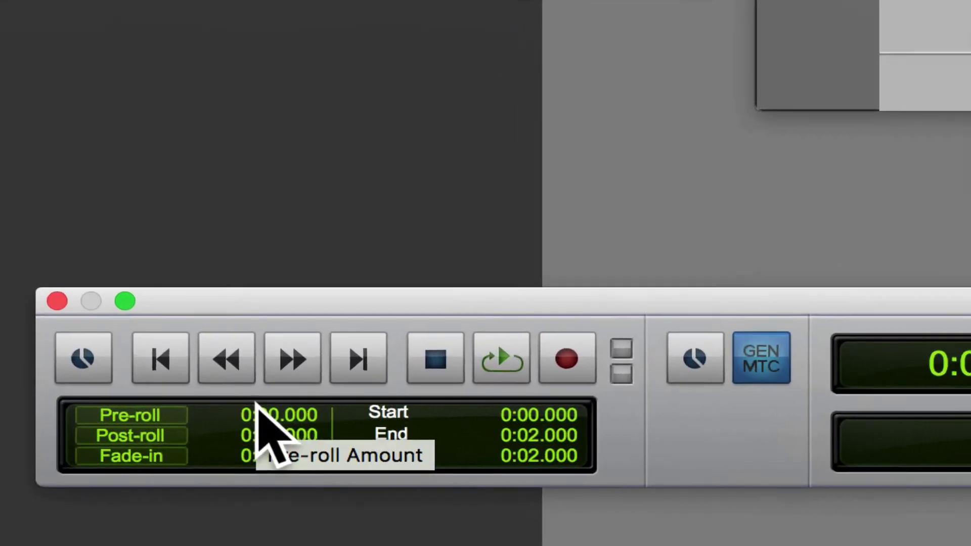
{"action": "left_click", "coordinate": [521, 364], "text": "ctrl"}
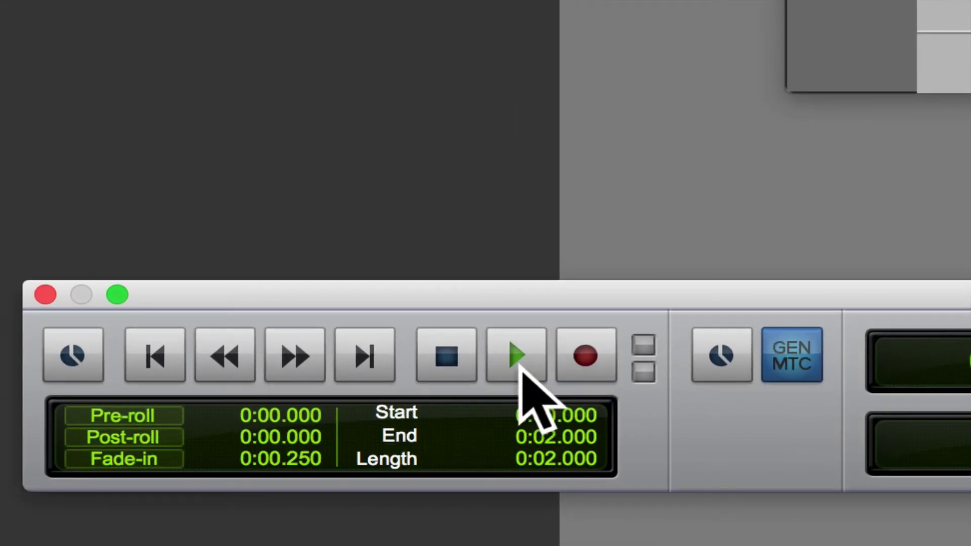
{"action": "left_click", "coordinate": [520, 364], "text": "ctrl"}
{"action": "left_click", "coordinate": [520, 364], "text": "ctrl"}
{"action": "left_click", "coordinate": [520, 364], "text": "ctrl"}
{"action": "left_click", "coordinate": [520, 364], "text": "ctrl"}
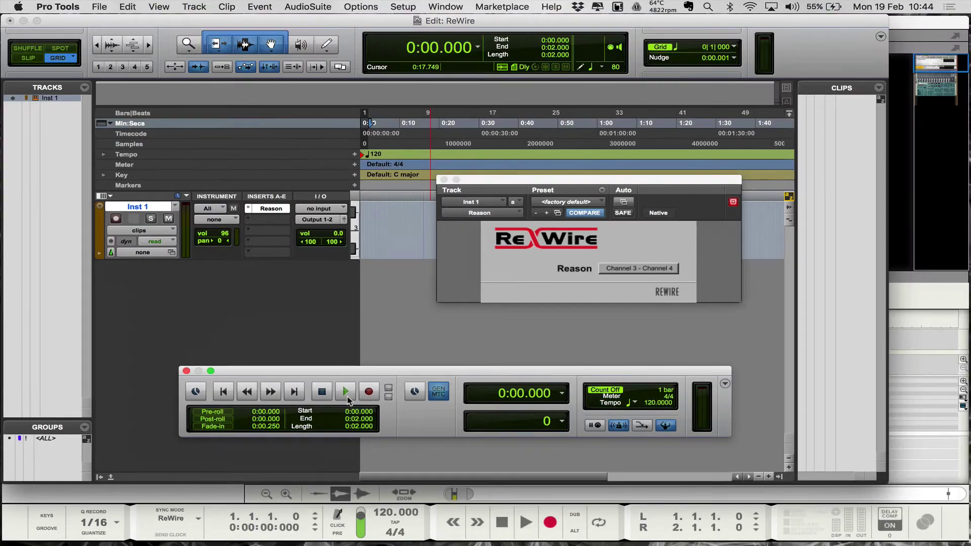
{"action": "key", "text": "super+Tab"}
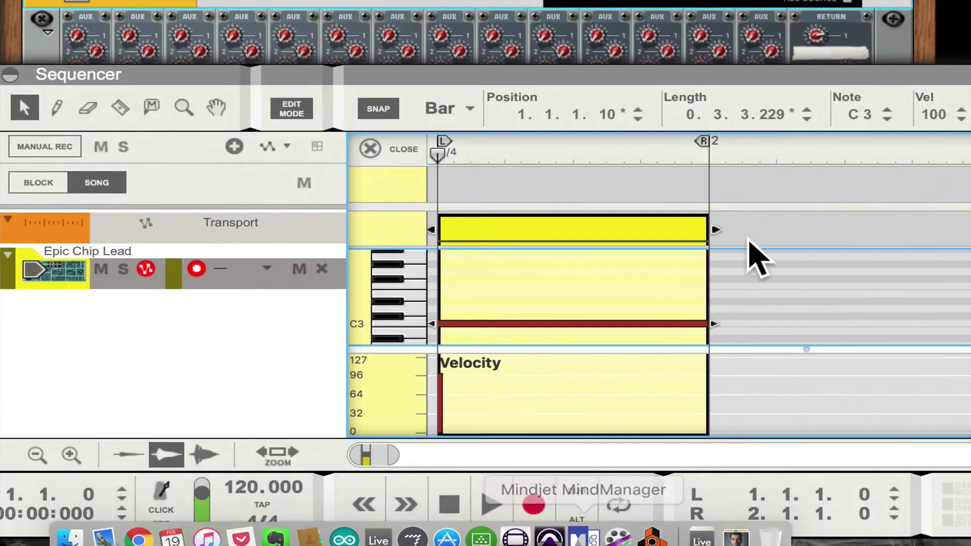
Play the note once more, then delete the clip holding the C3 note.
{"action": "key", "text": "space"}
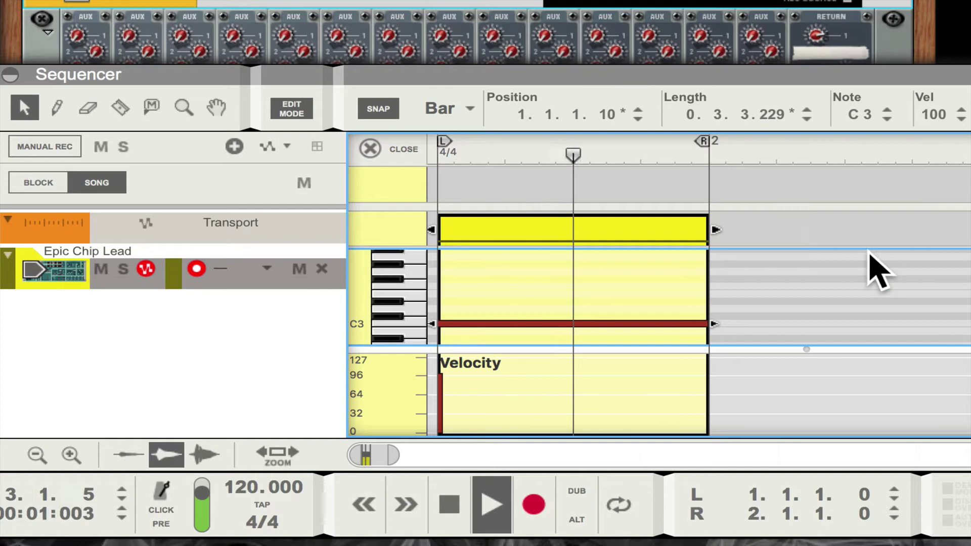
{"action": "key", "text": "space"}
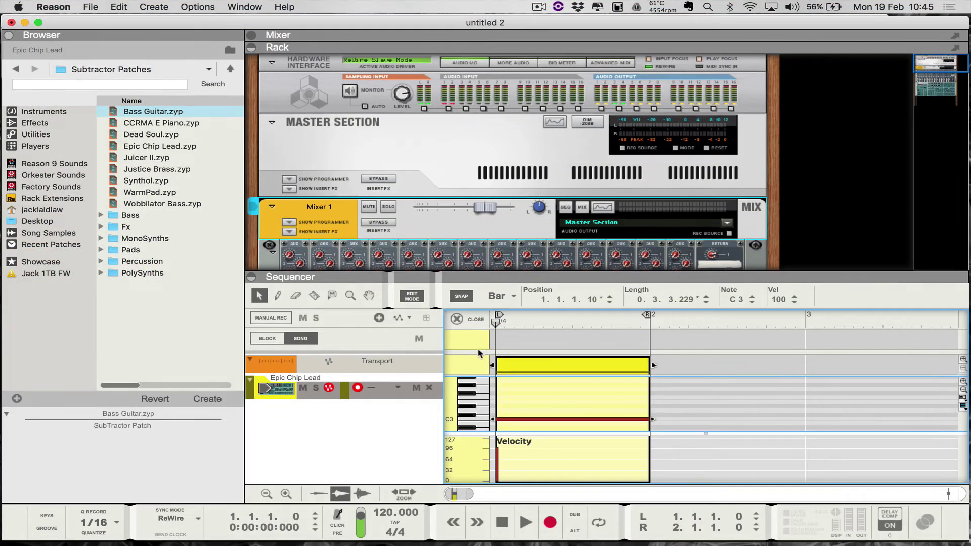
{"action": "left_click", "coordinate": [536, 373]}
{"action": "key", "text": "Delete"}
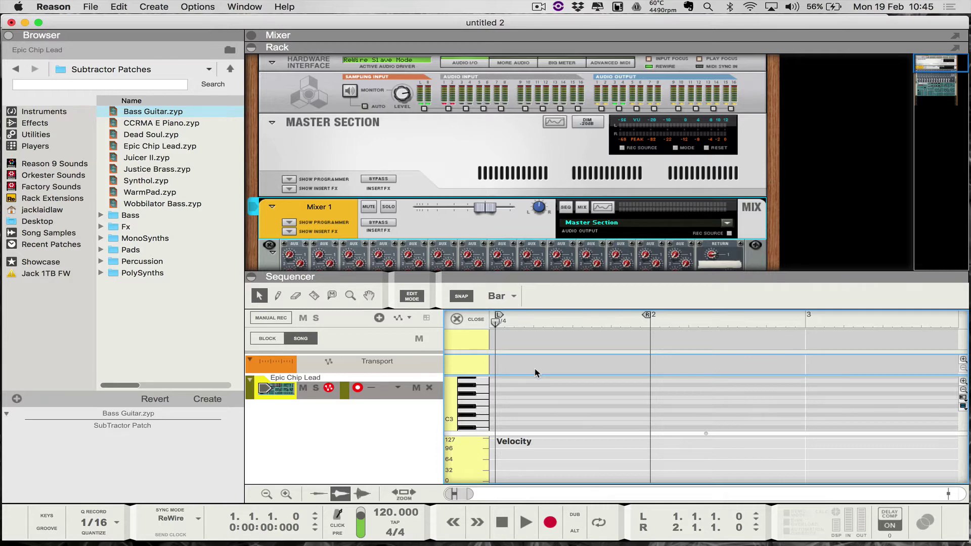
Zoom in on Inst 1 and consolidate the 0:00–0:02 selection into clip Inst 1-01.
{"action": "key", "text": "super+Tab"}
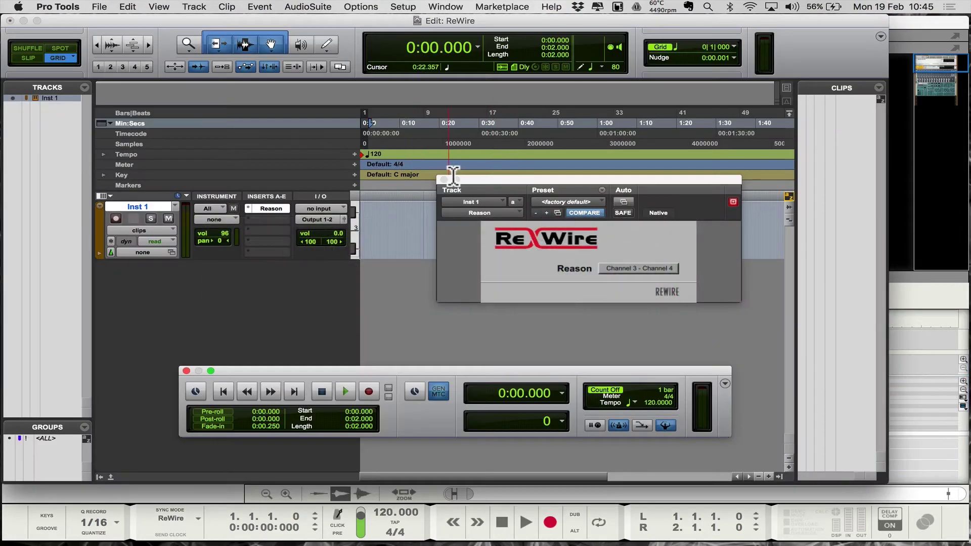
{"action": "key", "text": "t"}
{"action": "key", "text": "t"}
{"action": "key", "text": "t"}
{"action": "key", "text": "t"}
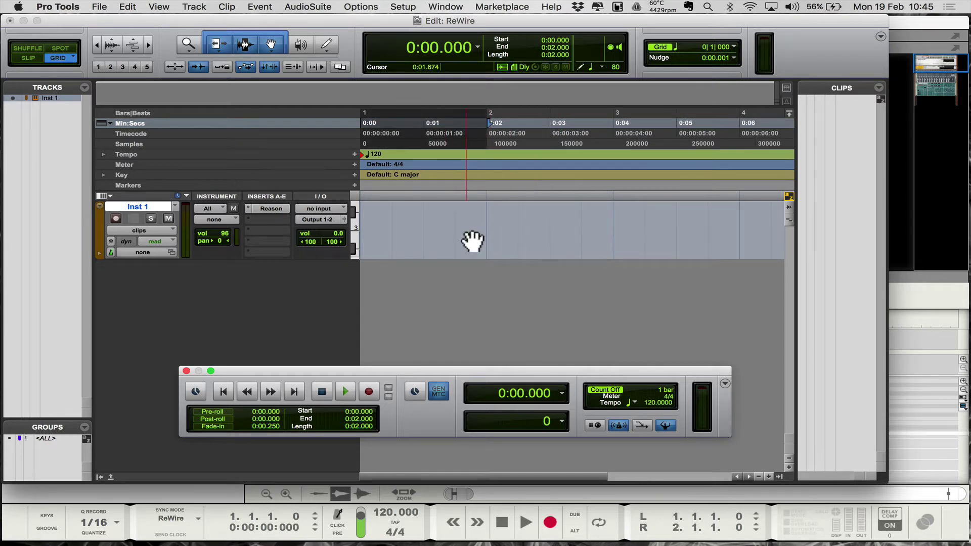
{"action": "left_click", "coordinate": [331, 246]}
{"action": "key", "text": "alt+shift+3"}
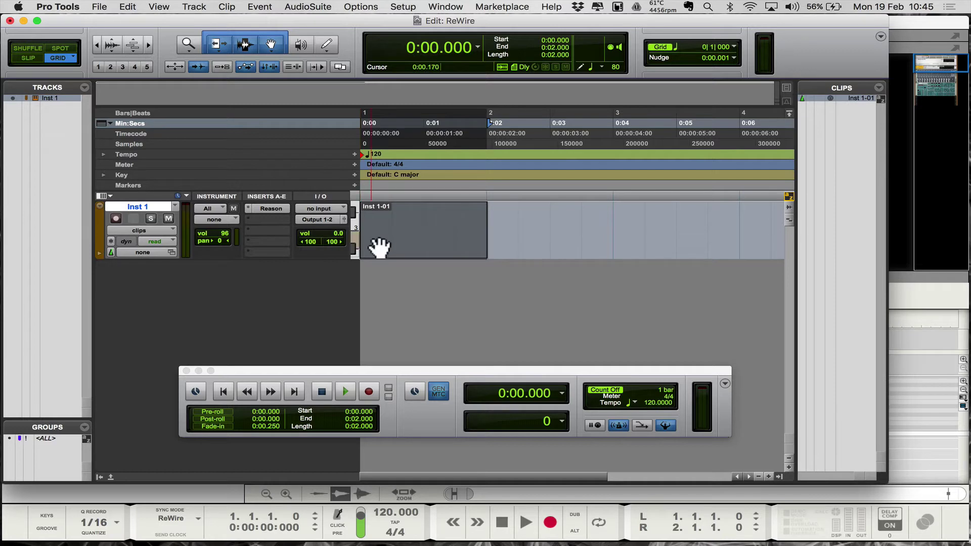
Draw a C3 note in clip Inst 1-01 stretching from the start to bar 2.
{"action": "double_click", "coordinate": [395, 242]}
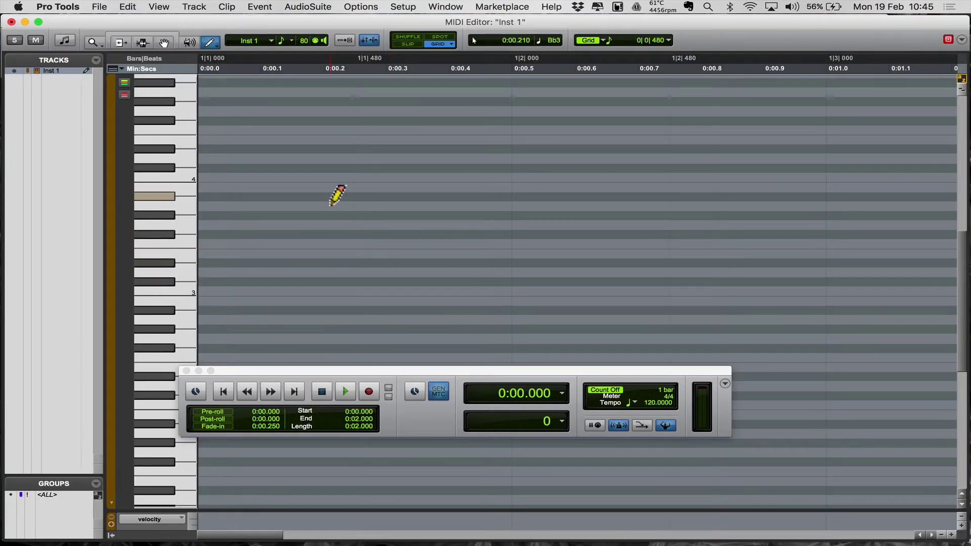
{"action": "left_click", "coordinate": [222, 291]}
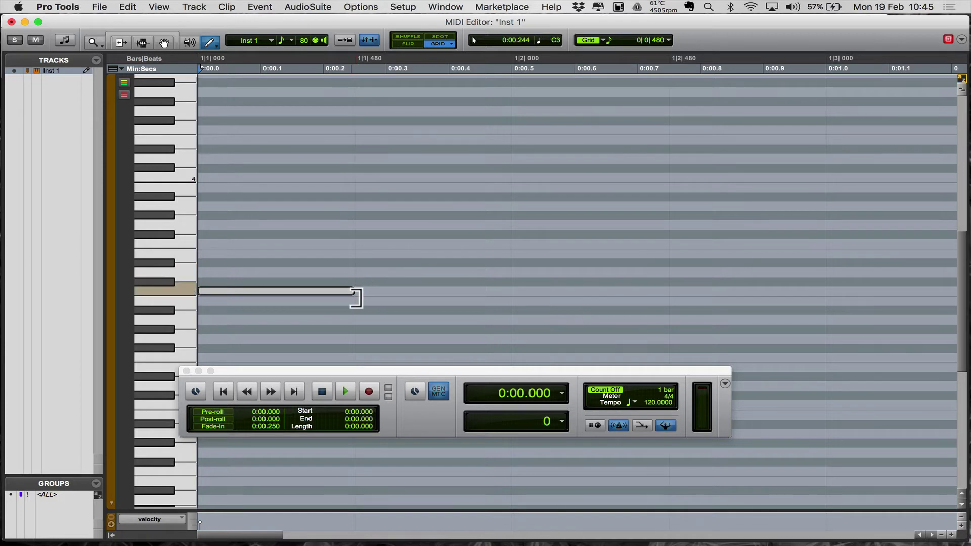
{"action": "left_click_drag", "start_coordinate": [356, 293], "coordinate": [792, 340]}
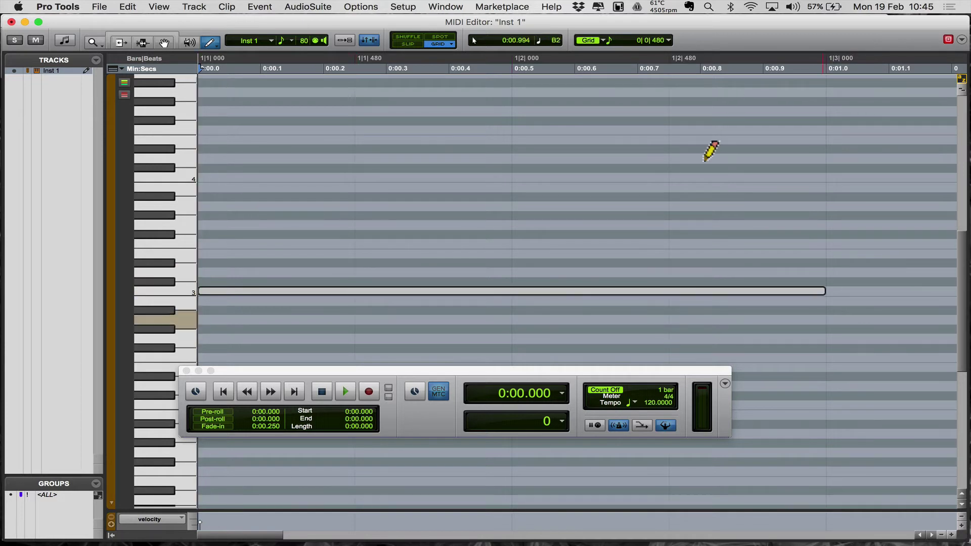
{"action": "key", "text": "super+bracketleft"}
{"action": "key", "text": "super+bracketleft"}
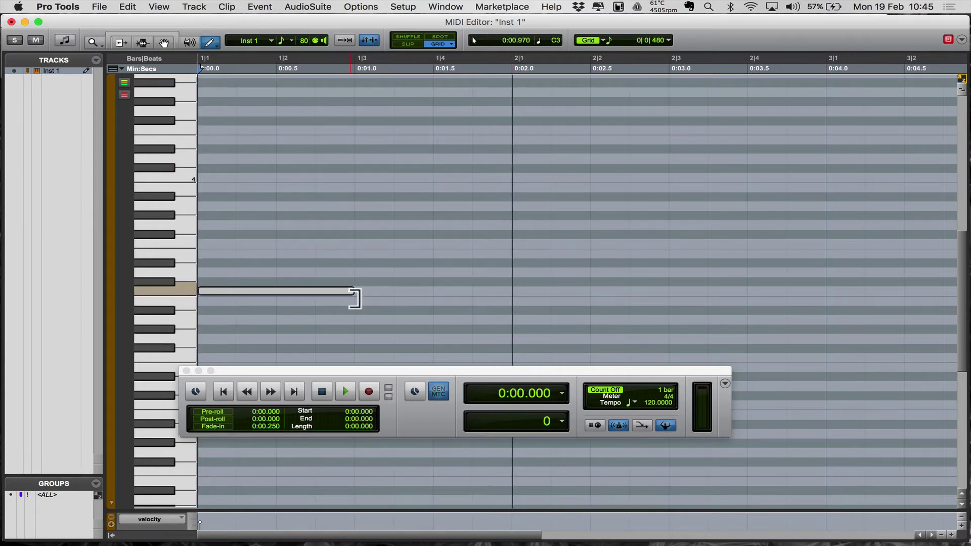
{"action": "left_click_drag", "start_coordinate": [354, 302], "coordinate": [511, 305]}
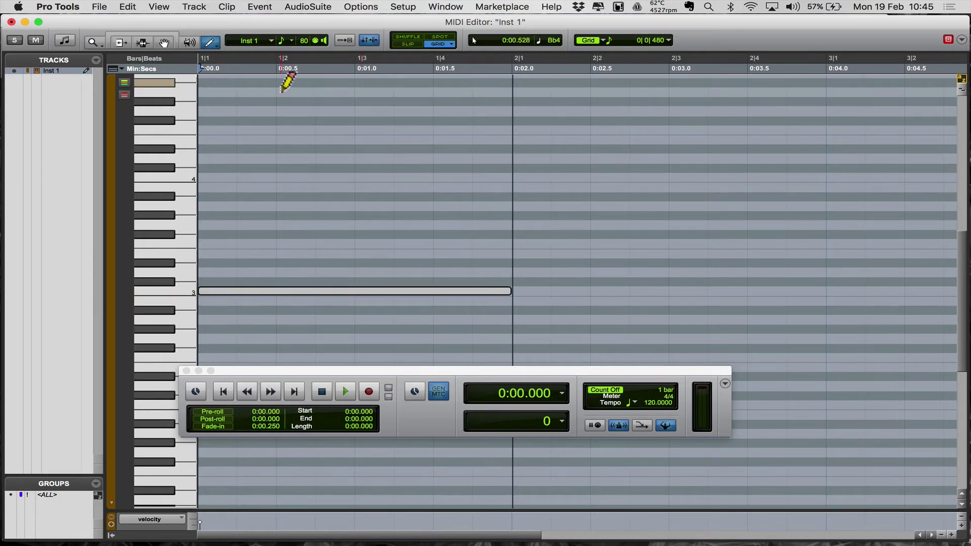
Close the MIDI editor, check Inst 1's MIDI destination list, and switch to Reason.
{"action": "left_click", "coordinate": [11, 23]}
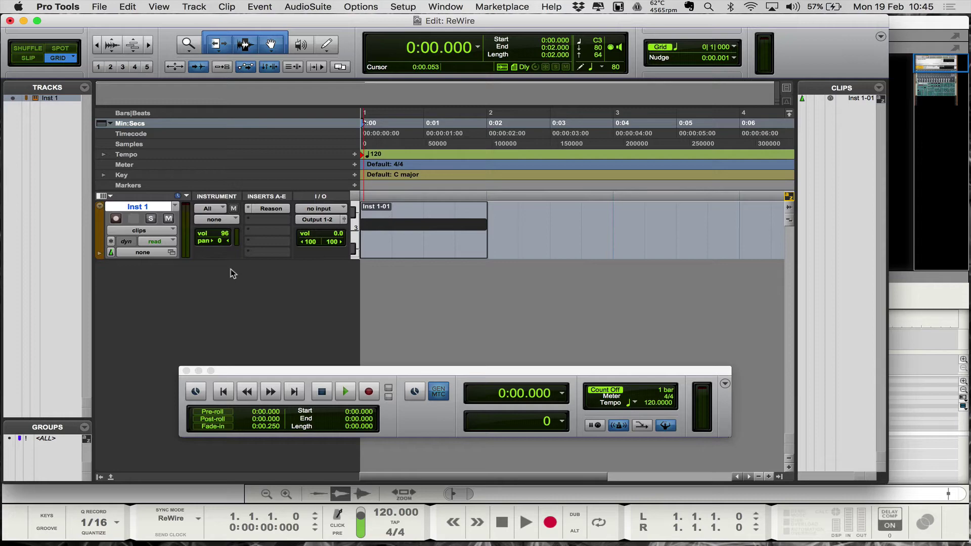
{"action": "left_click", "coordinate": [214, 219]}
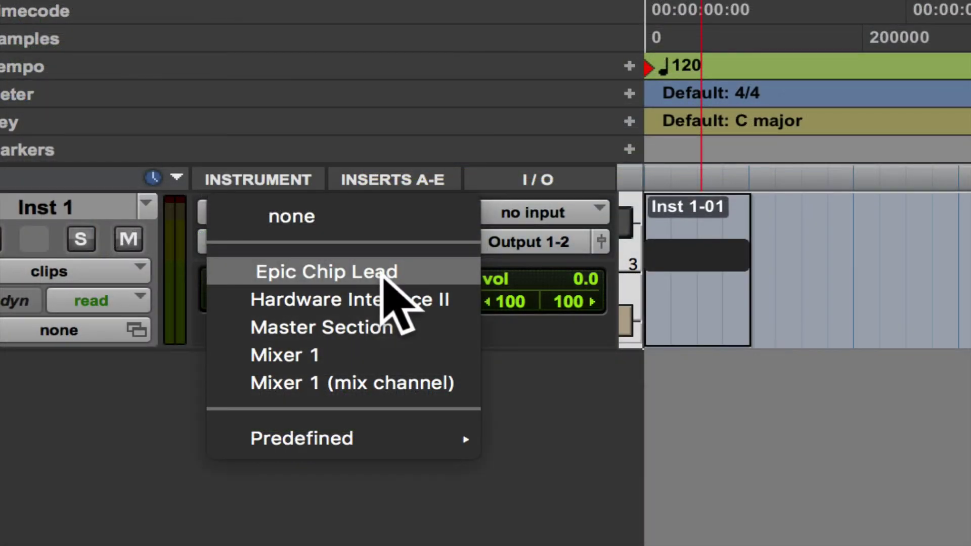
{"action": "key", "text": "super+Tab"}
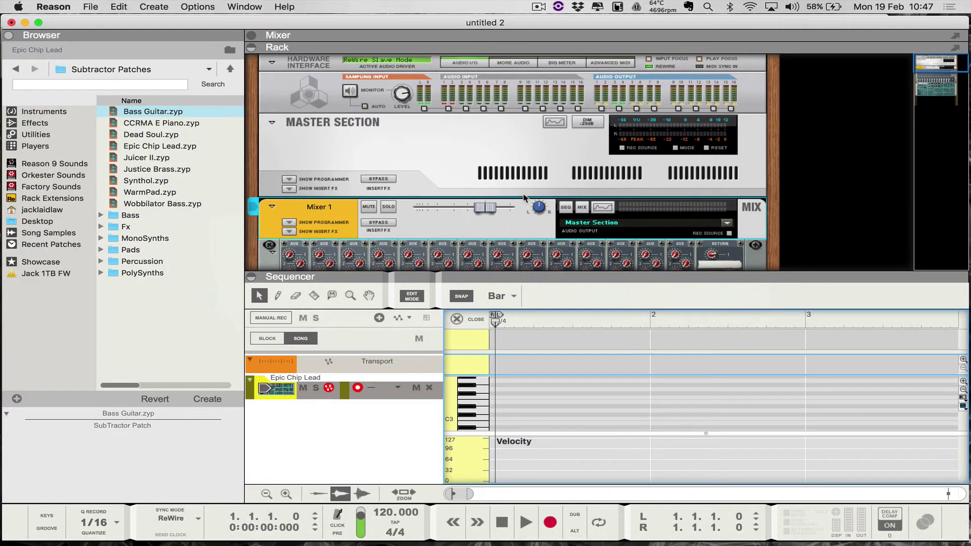
Scroll to the Subtractor in the rack and change its label to BEN.
{"action": "scroll", "coordinate": [524, 197], "scroll_direction": "down", "scroll_amount": 10}
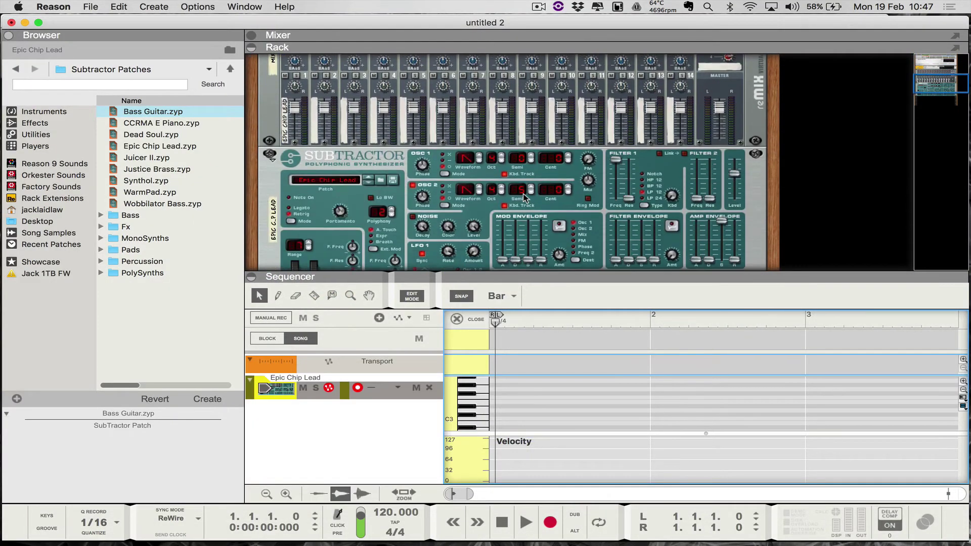
{"action": "scroll", "coordinate": [274, 231], "scroll_direction": "down", "scroll_amount": 3}
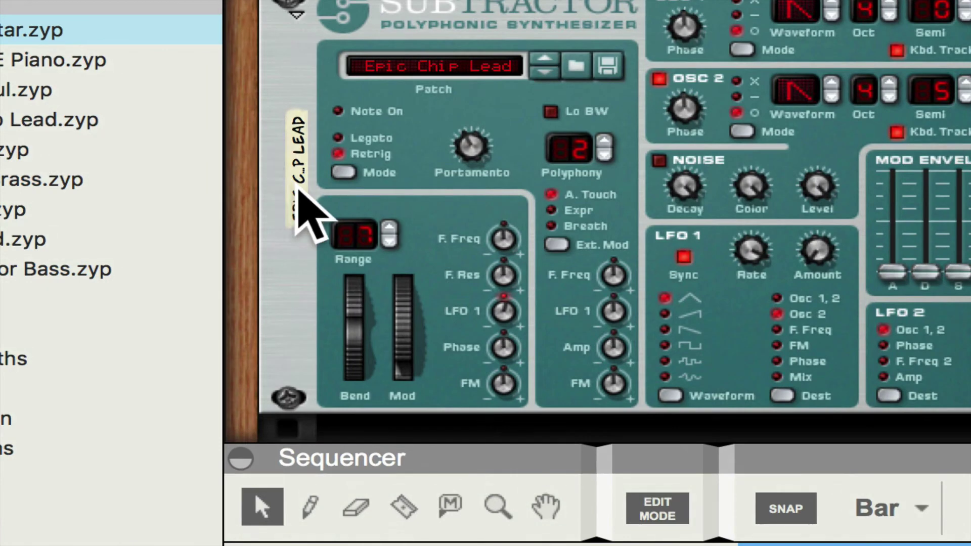
{"action": "double_click", "coordinate": [298, 193]}
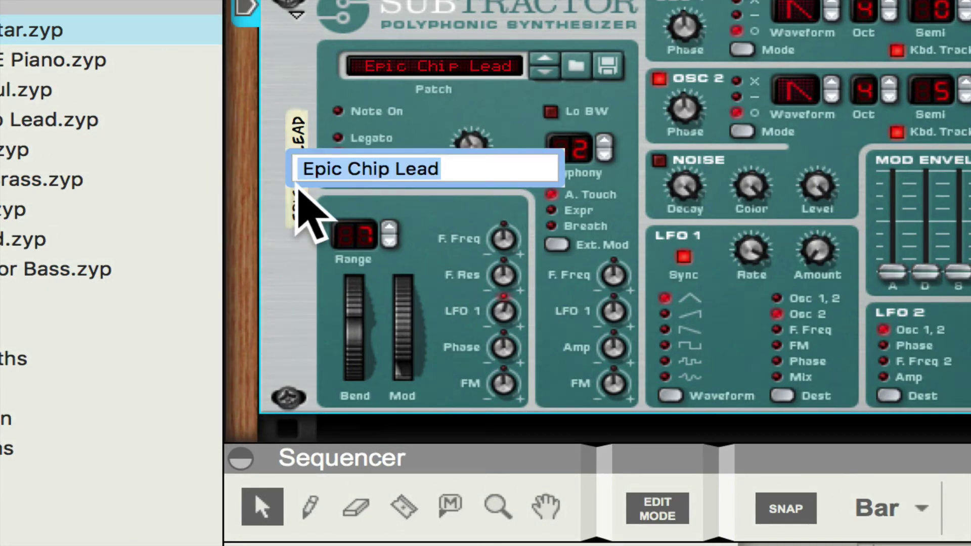
{"action": "type", "text": "BEN"}
{"action": "key", "text": "Return"}
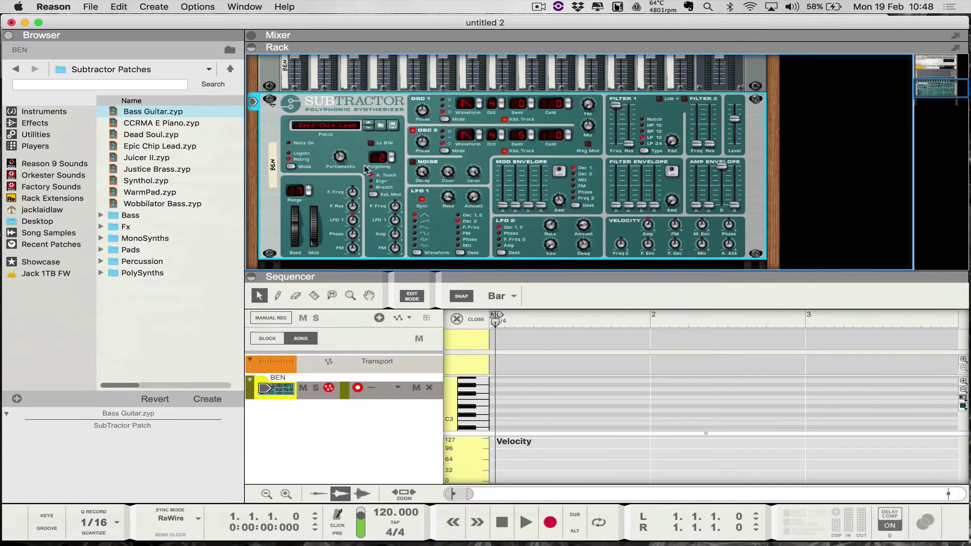
Route Inst 1's MIDI output to the BEN synth, audition it, and select clip Inst 1-01.
{"action": "key", "text": "super+Tab"}
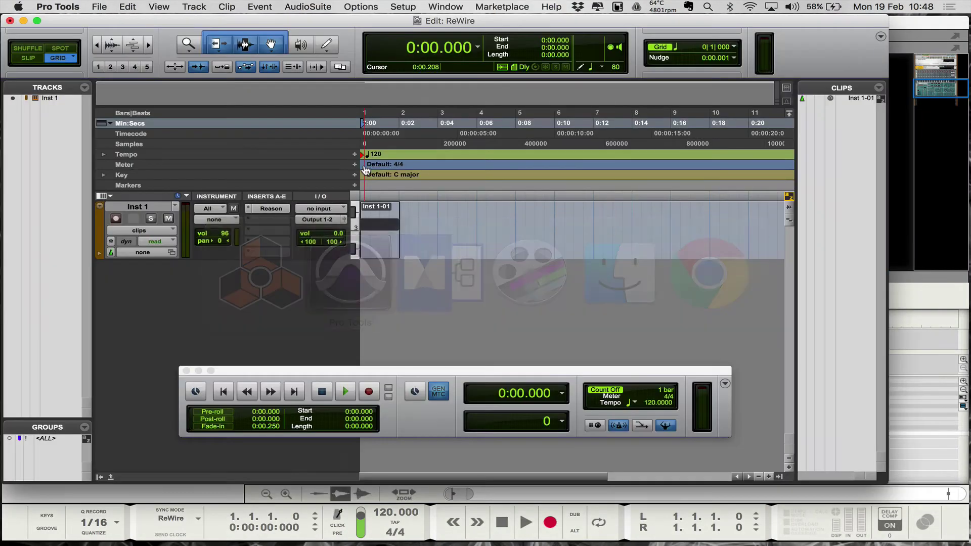
{"action": "left_click", "coordinate": [221, 219]}
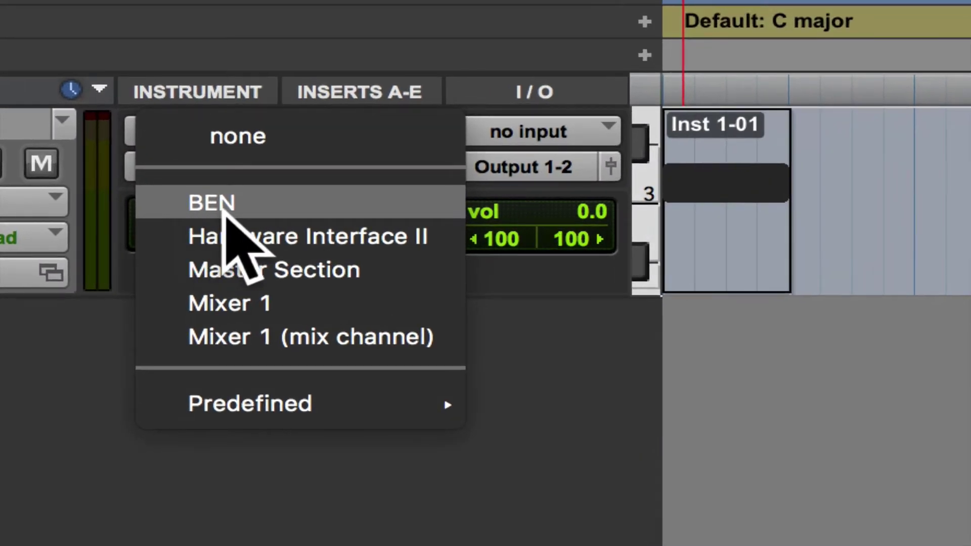
{"action": "left_click", "coordinate": [200, 210]}
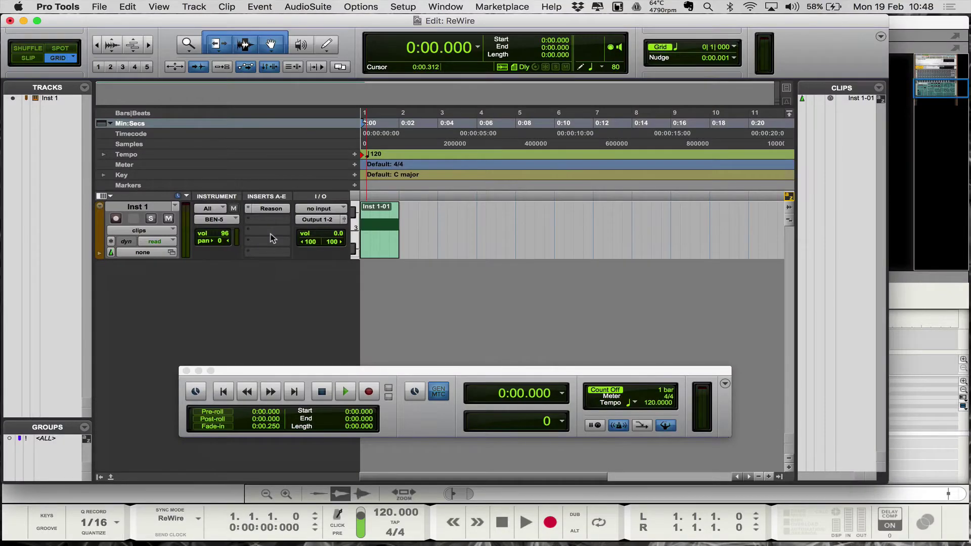
{"action": "key", "text": "space"}
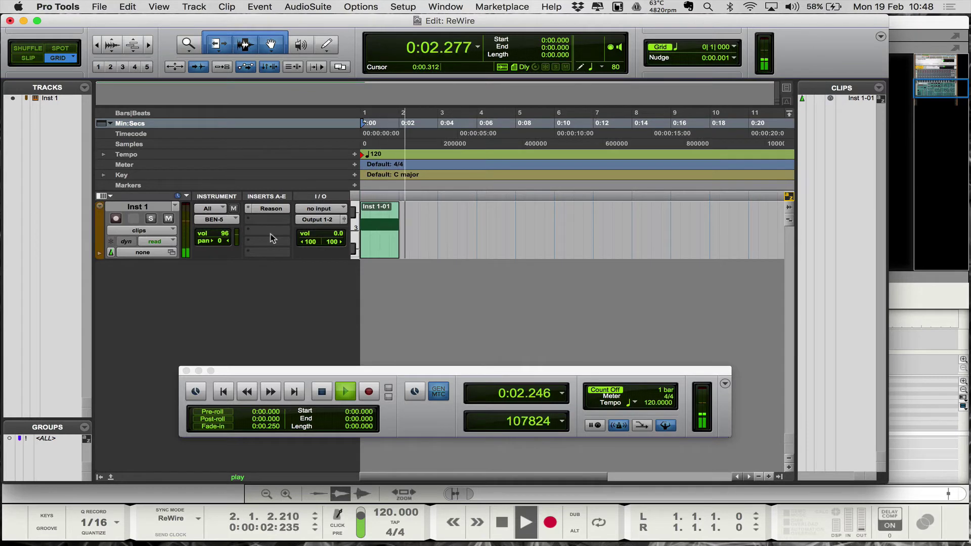
{"action": "key", "text": "space"}
{"action": "left_click", "coordinate": [395, 255]}
Shorten the long note to end at 1|3 and add short notes E3, F#3, G3, G3.
{"action": "double_click", "coordinate": [395, 256]}
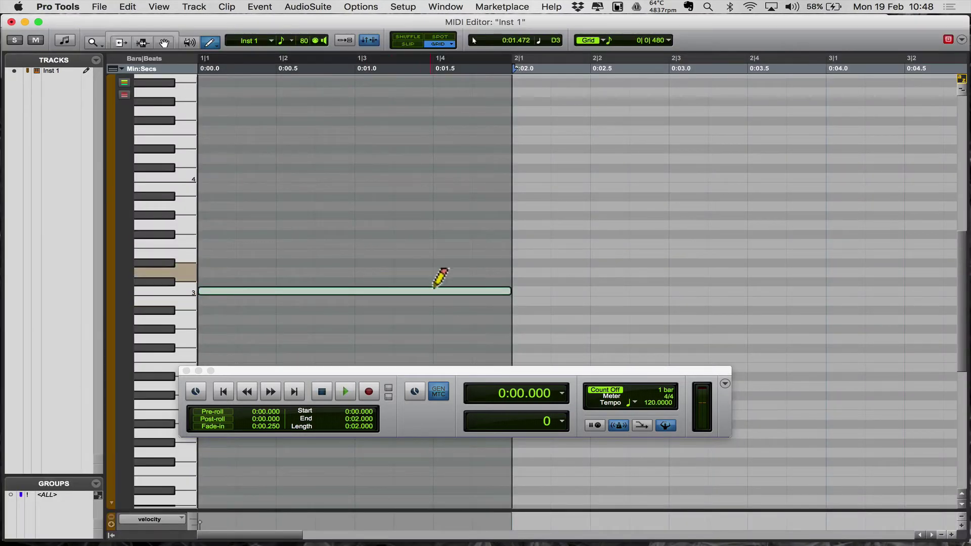
{"action": "left_click_drag", "start_coordinate": [512, 300], "coordinate": [354, 298]}
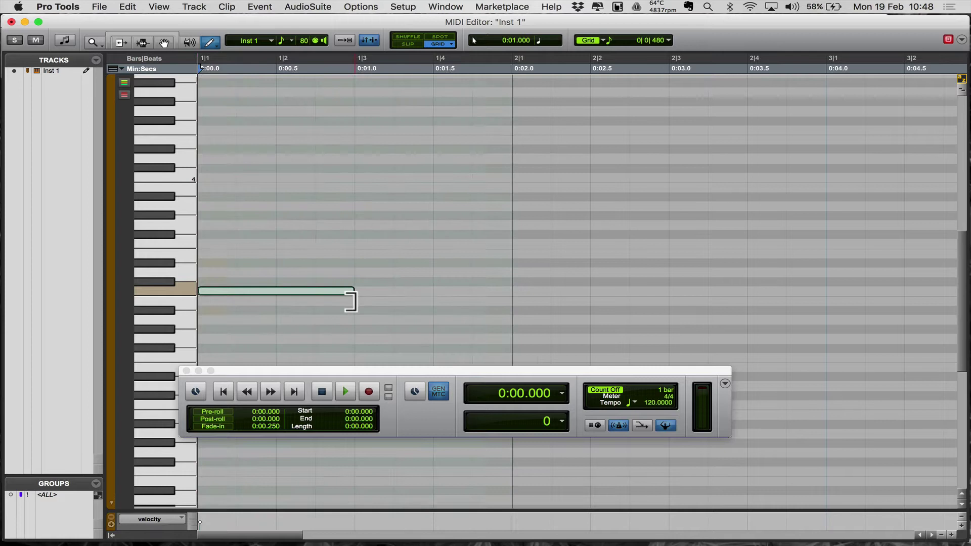
{"action": "left_click", "coordinate": [372, 273]}
{"action": "left_click", "coordinate": [419, 254]}
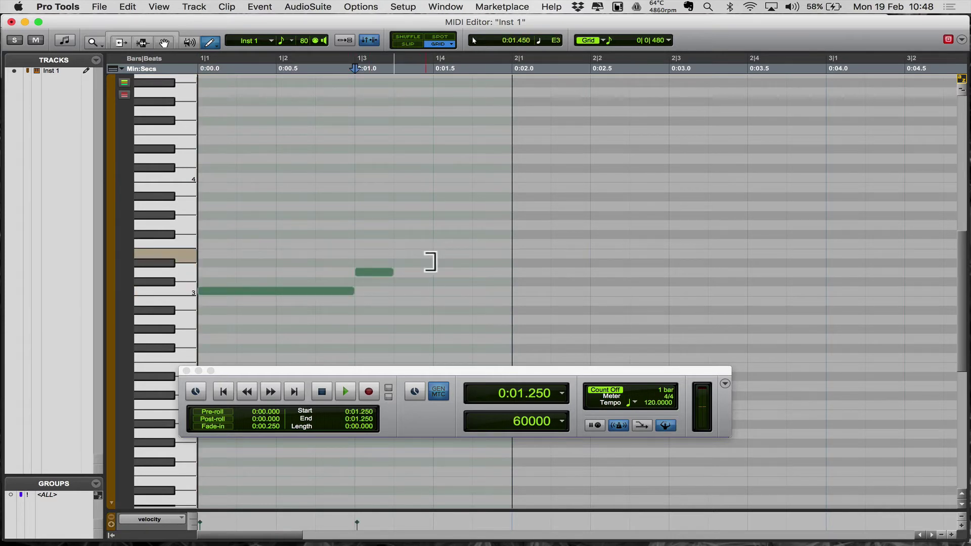
{"action": "left_click", "coordinate": [456, 225]}
{"action": "left_click", "coordinate": [489, 225]}
Play back the new notes, then close the MIDI Editor to return to the Edit window.
{"action": "key", "text": "shift+Return"}
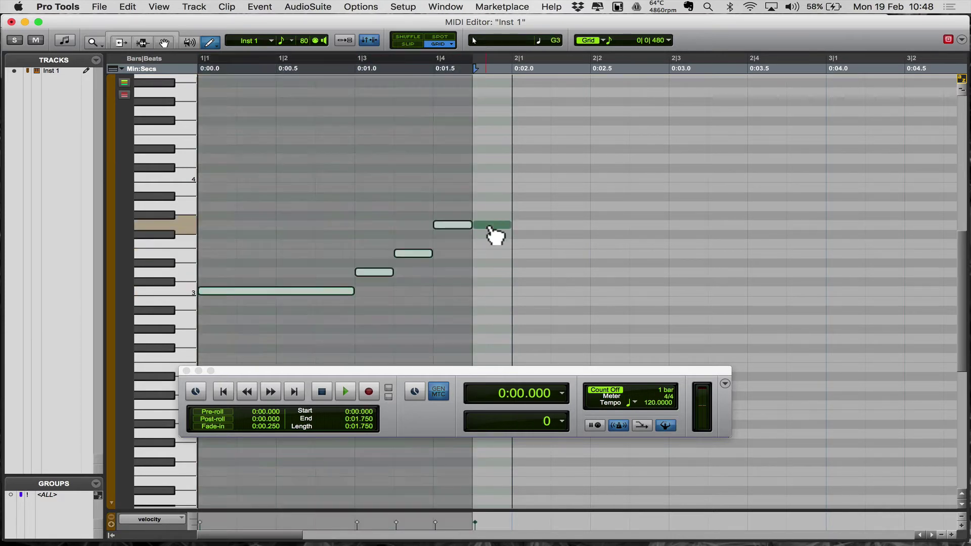
{"action": "key", "text": "Return"}
{"action": "key", "text": "space"}
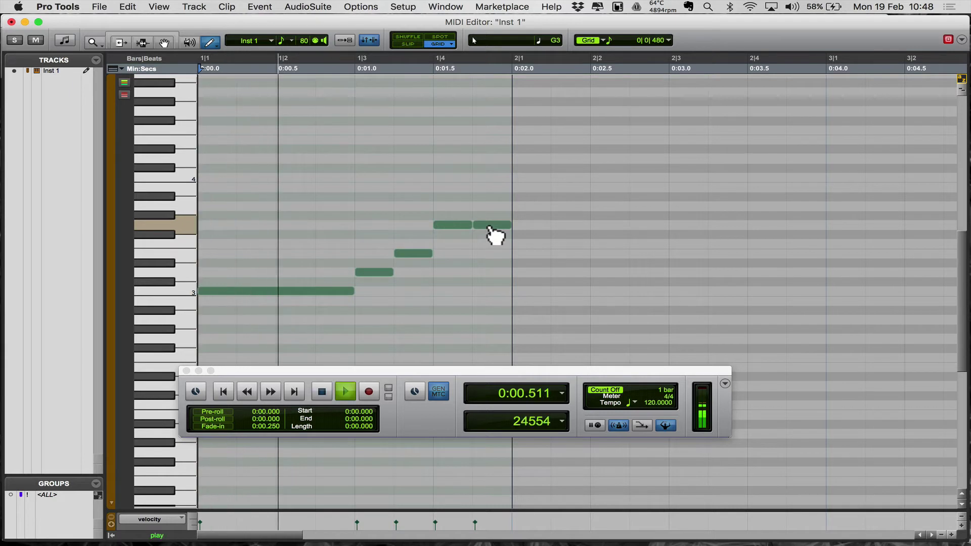
{"action": "key", "text": "space"}
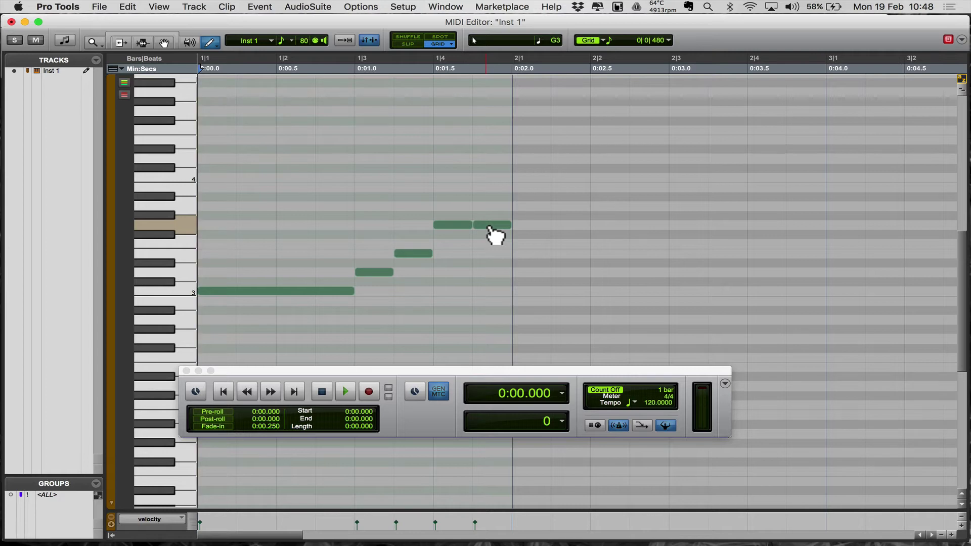
{"action": "key", "text": "super+Tab"}
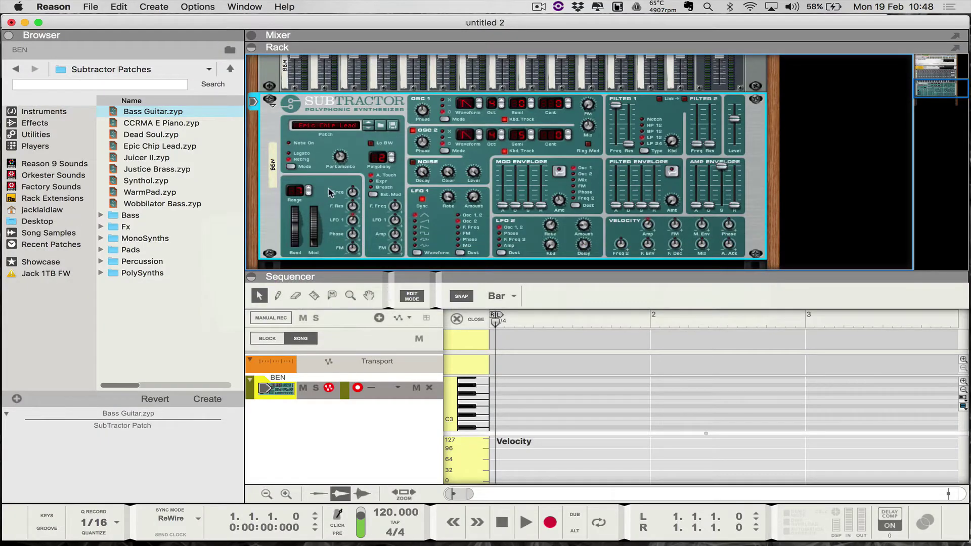
{"action": "key", "text": "super+Tab"}
{"action": "key", "text": "super+Tab"}
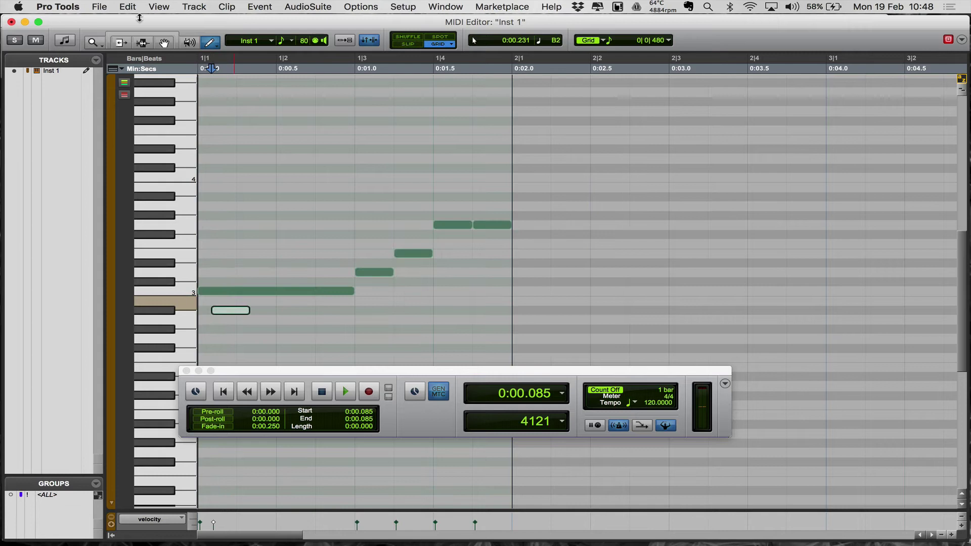
{"action": "left_click", "coordinate": [12, 22]}
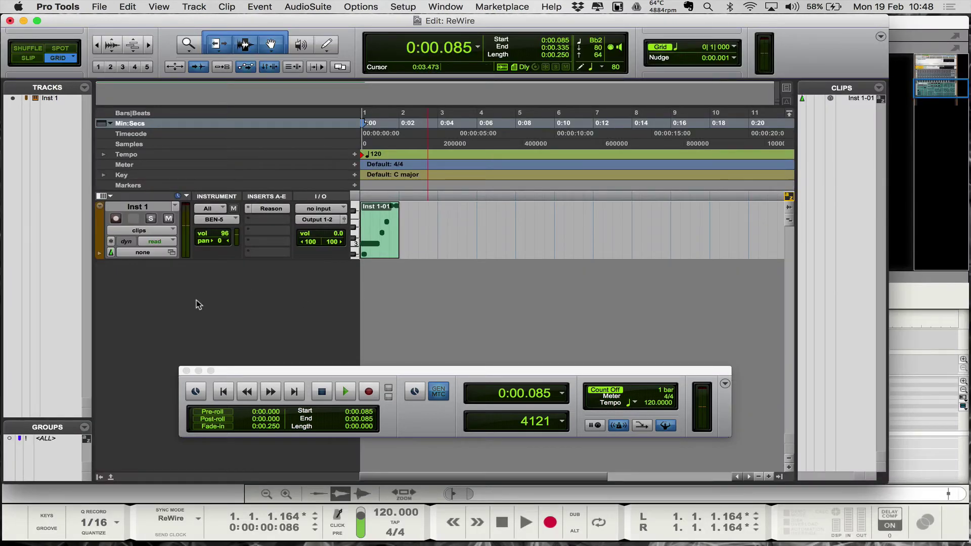
Create one new stereo audio track, Audio 1, from the New Tracks dialog.
{"action": "key", "text": "super+shift+n"}
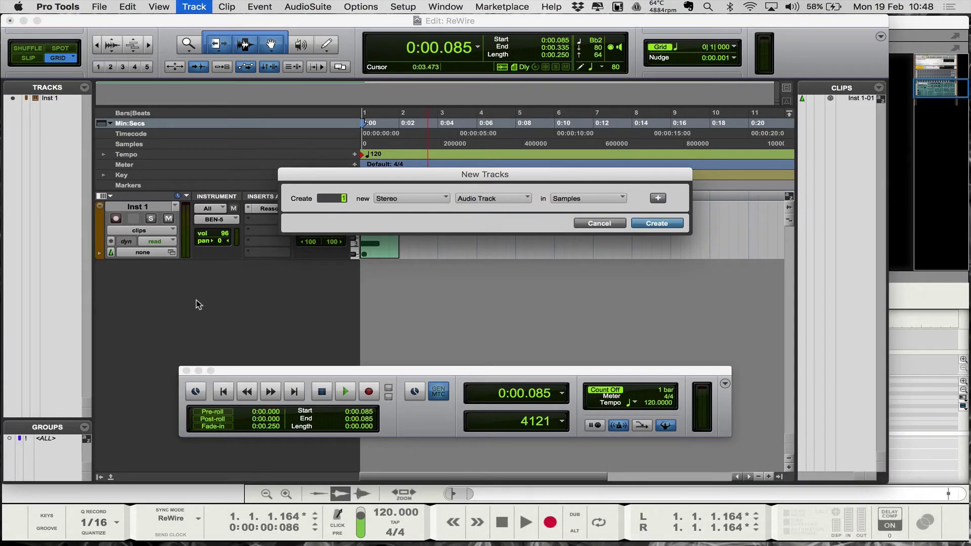
{"action": "key", "text": "Return"}
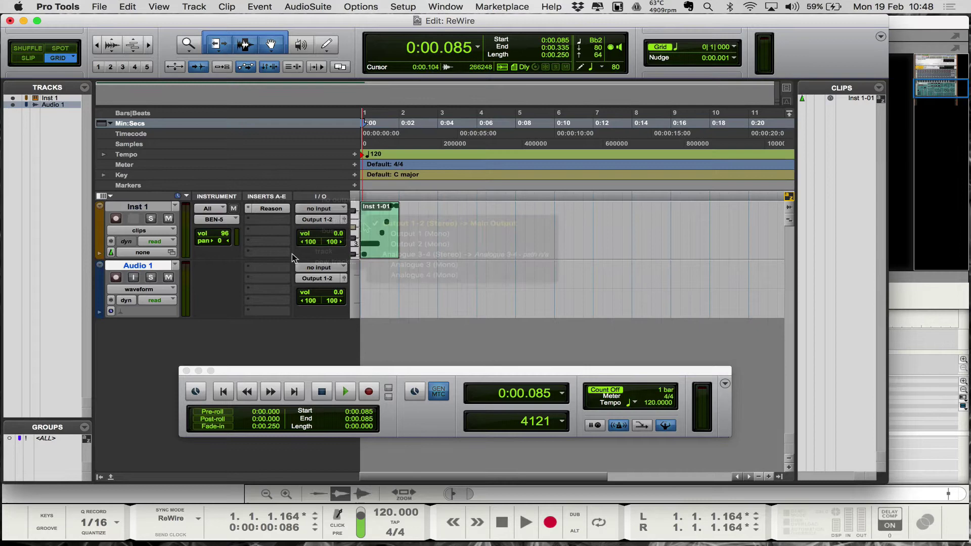
Rename Inst 1 to ReWire and route its output to Bus 1-2.
{"action": "double_click", "coordinate": [152, 207]}
{"action": "type", "text": "ReWire"}
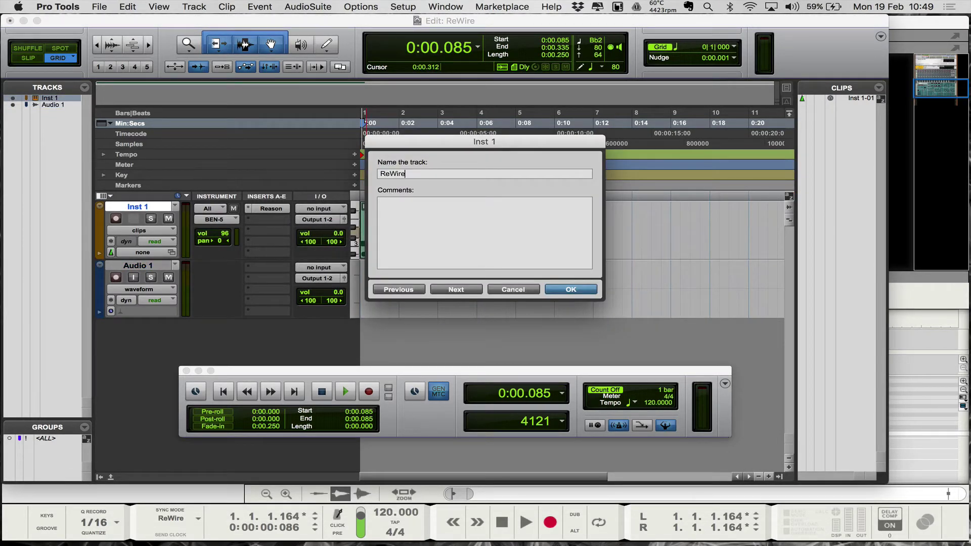
{"action": "key", "text": "Return"}
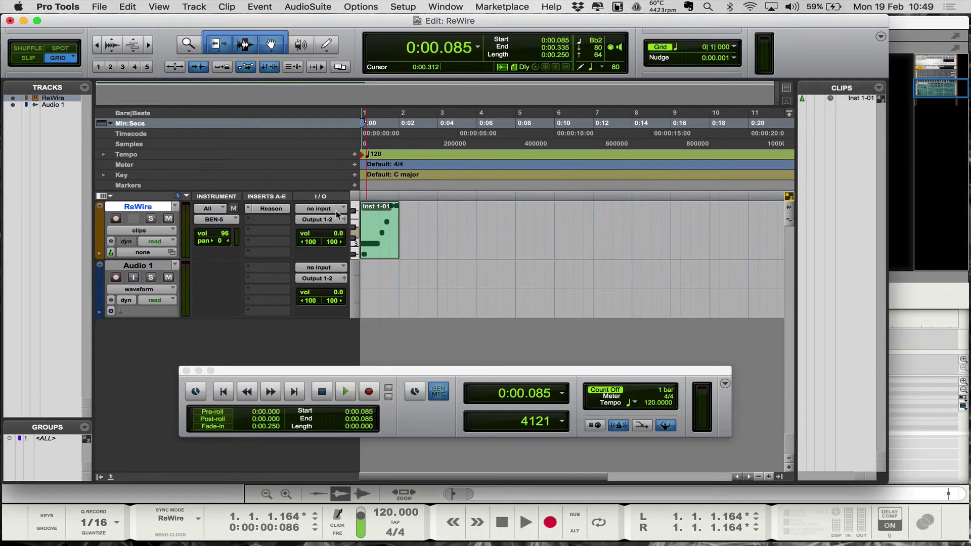
{"action": "left_click", "coordinate": [319, 220]}
{"action": "mouse_move", "coordinate": [353, 231]}
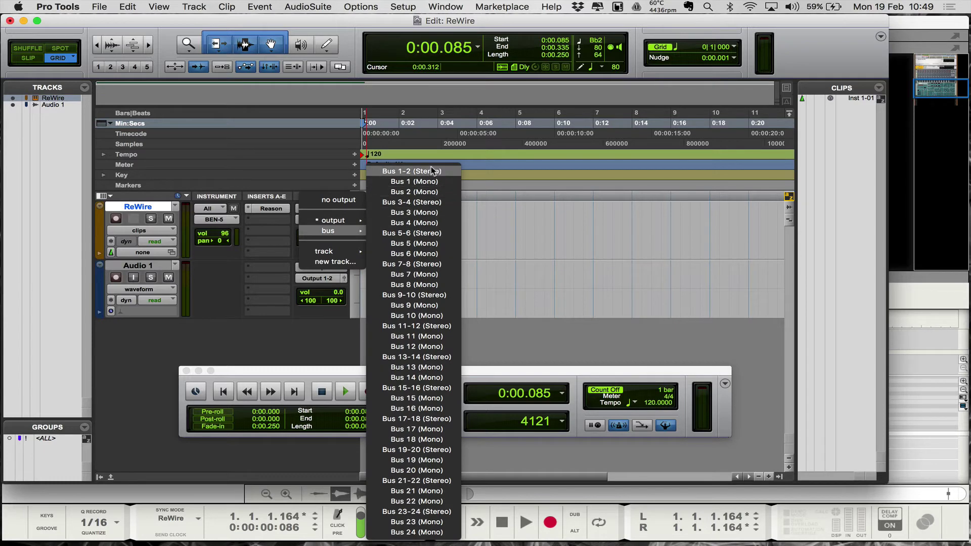
{"action": "left_click", "coordinate": [400, 169]}
Set Audio 1's input to Bus 1-2 and arm it for recording.
{"action": "left_click", "coordinate": [306, 267]}
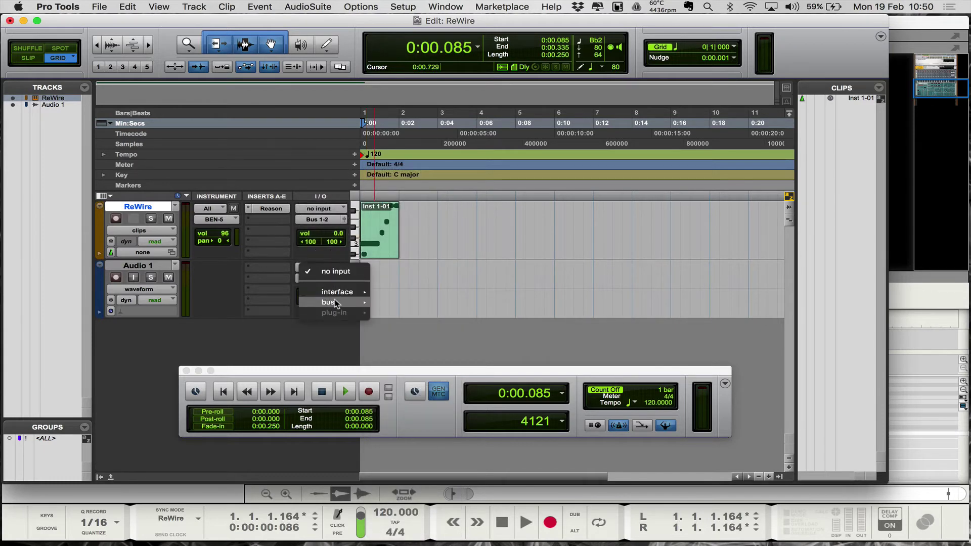
{"action": "mouse_move", "coordinate": [344, 303]}
{"action": "left_click", "coordinate": [411, 306]}
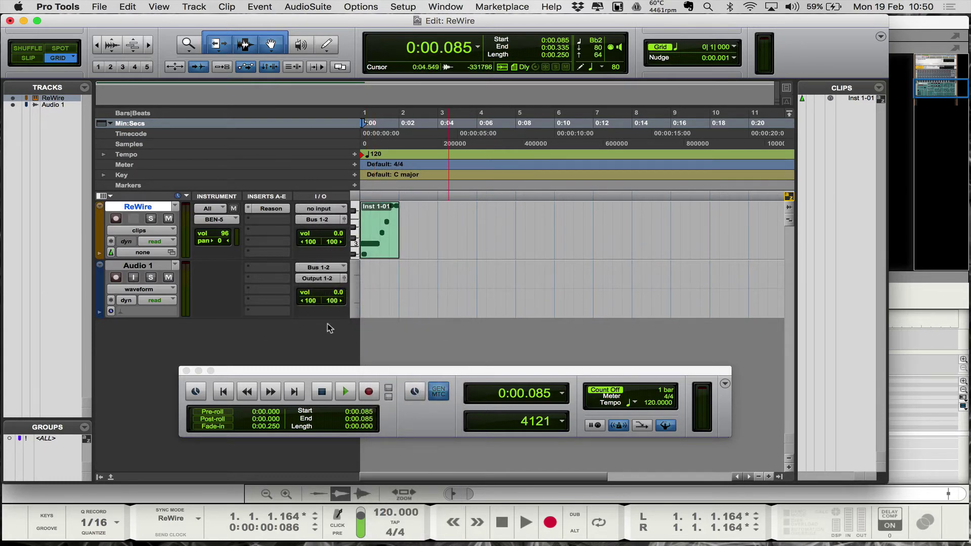
{"action": "left_click", "coordinate": [116, 277]}
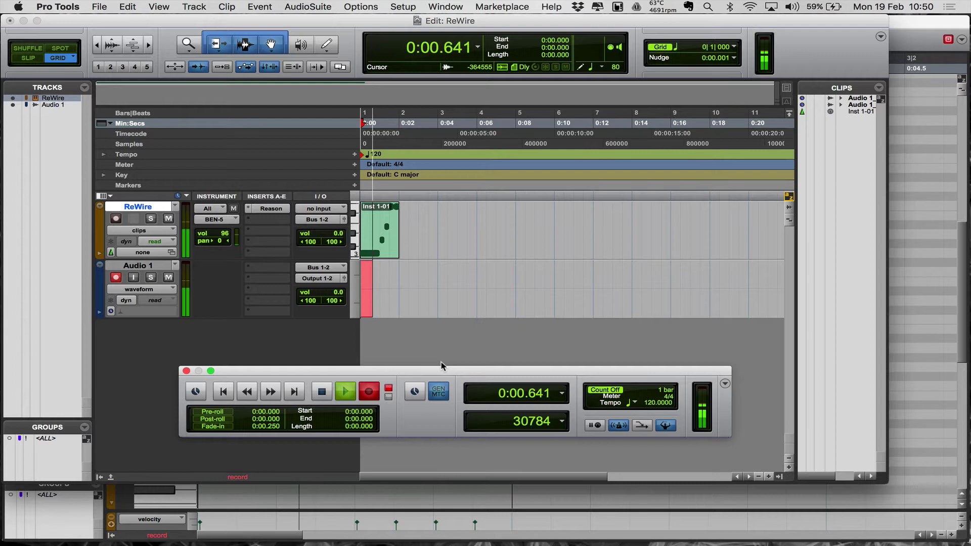
Stop the recording, disarm Audio 1 and solo it.
{"action": "key", "text": "space"}
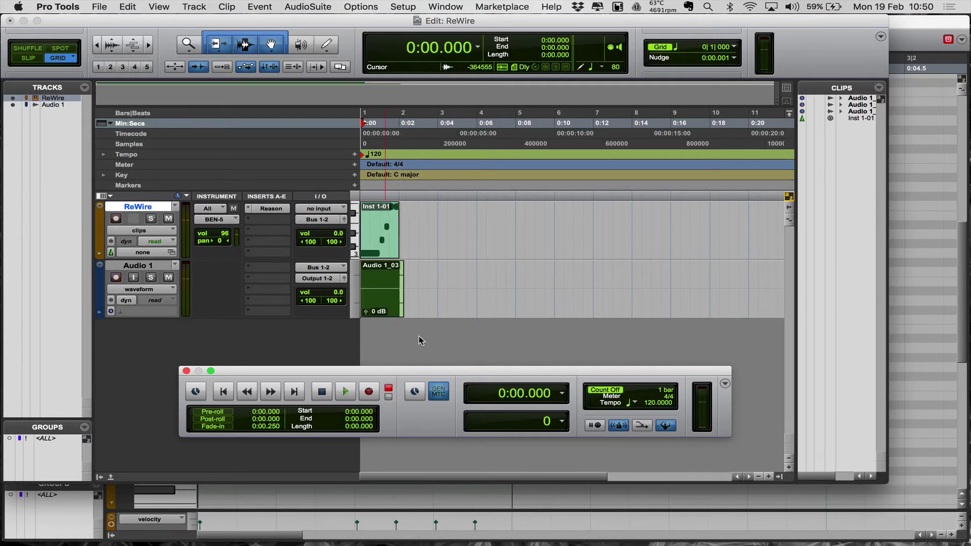
{"action": "left_click", "coordinate": [116, 277]}
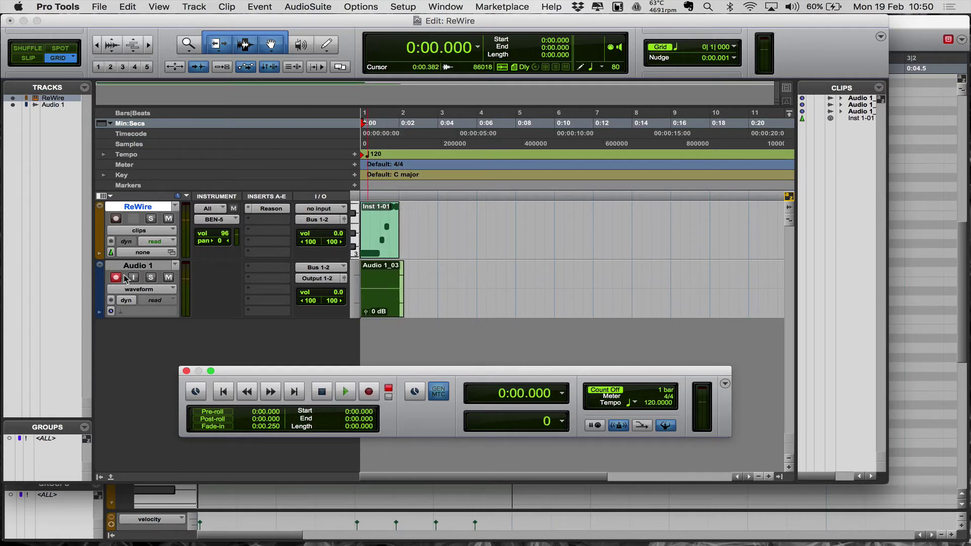
{"action": "left_click", "coordinate": [151, 277]}
Keep the clip name Audio 1_03, zoom into the first beats and play it back.
{"action": "double_click", "coordinate": [369, 305]}
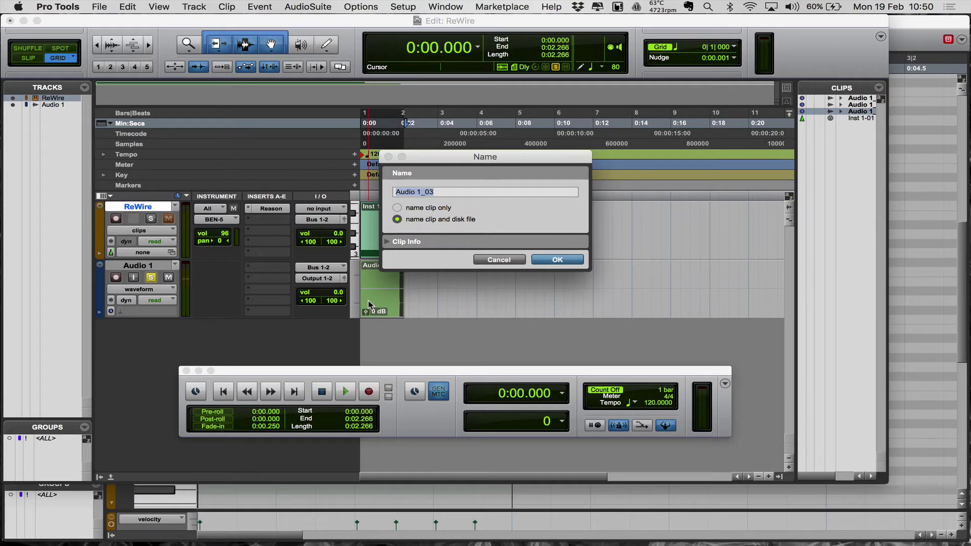
{"action": "left_click", "coordinate": [486, 262]}
{"action": "key", "text": "super+bracketright"}
{"action": "key", "text": "super+bracketright"}
{"action": "key", "text": "super+bracketright"}
{"action": "key", "text": "super+bracketright"}
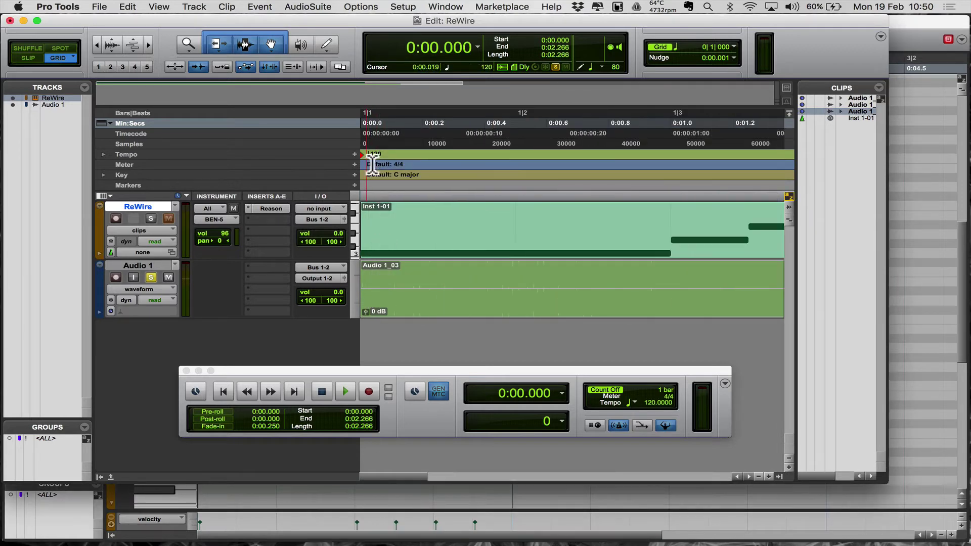
{"action": "key", "text": "space"}
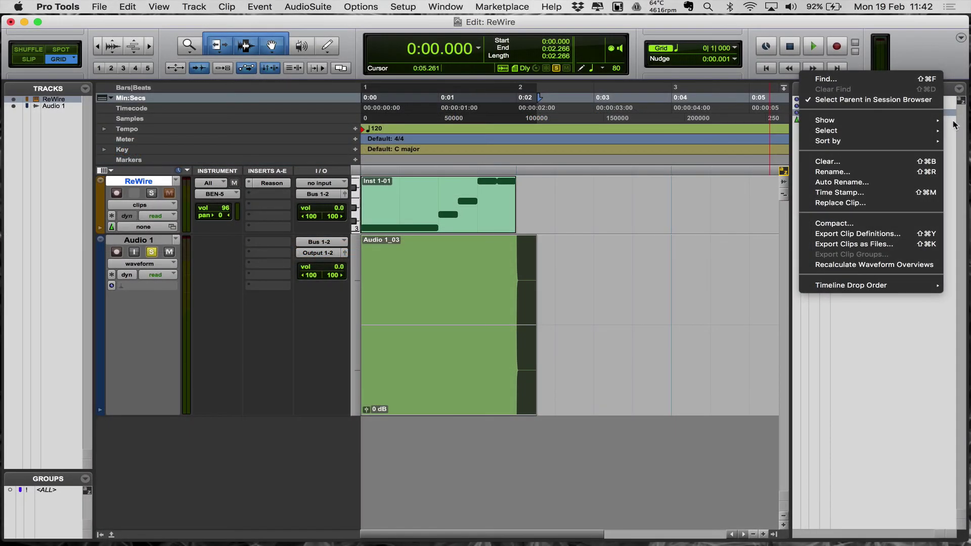
Export Audio 1_03 as a file, keeping WAV, interleaved, 24 bit, 44.1 kHz.
{"action": "left_click", "coordinate": [960, 94]}
{"action": "left_click", "coordinate": [960, 90]}
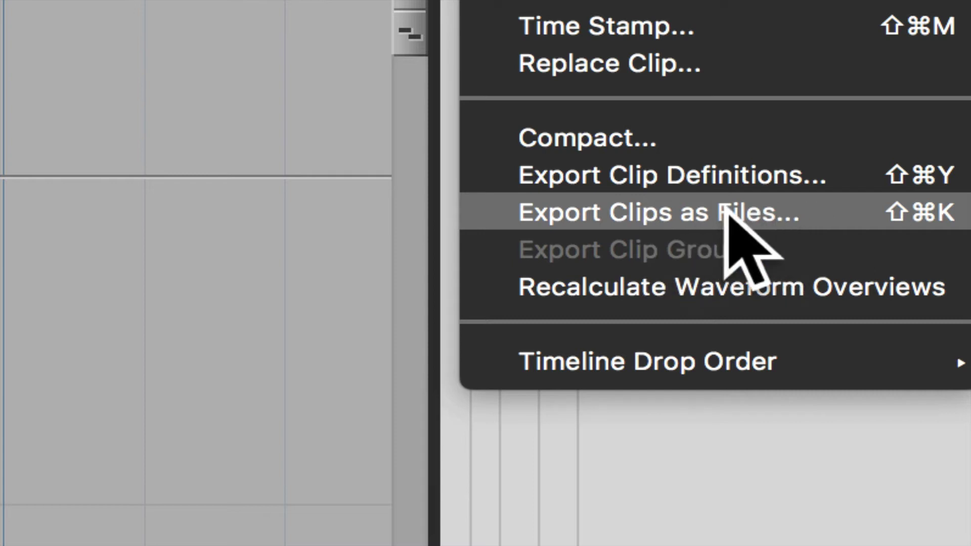
{"action": "left_click", "coordinate": [764, 212]}
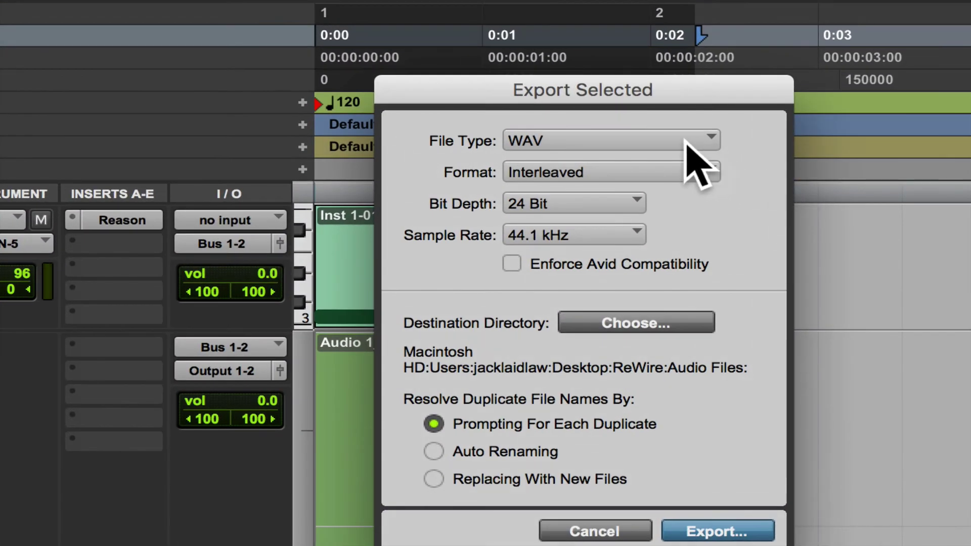
{"action": "left_click", "coordinate": [584, 174]}
{"action": "left_click", "coordinate": [595, 172]}
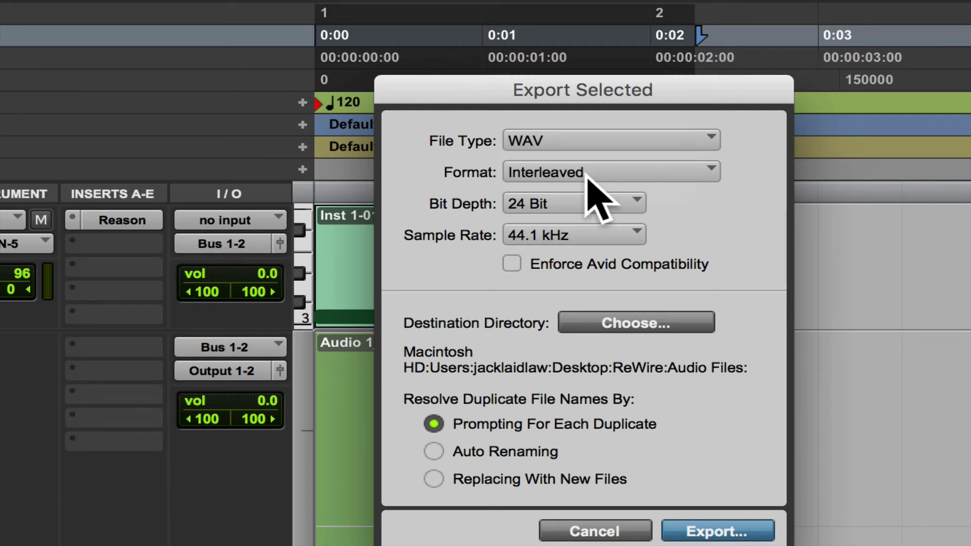
{"action": "left_click", "coordinate": [587, 176]}
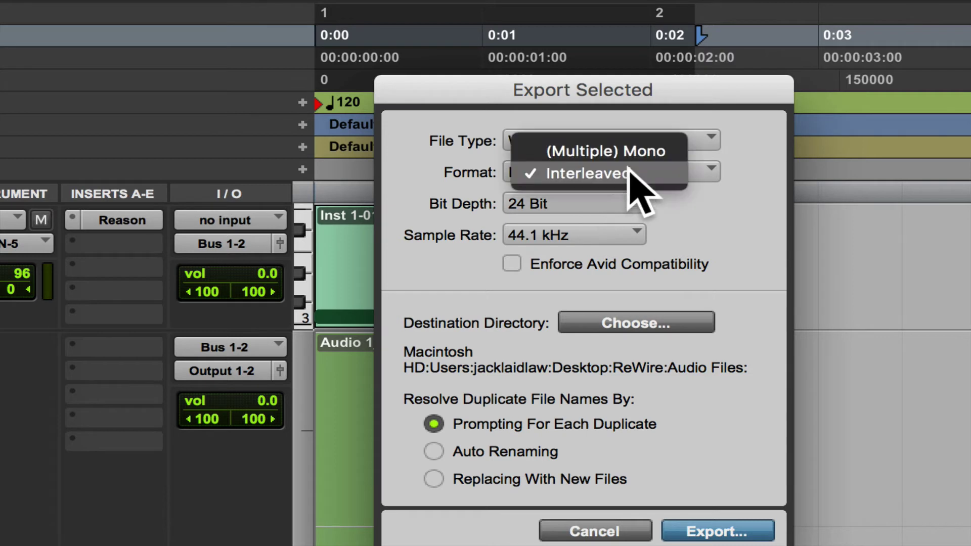
{"action": "left_click", "coordinate": [640, 157]}
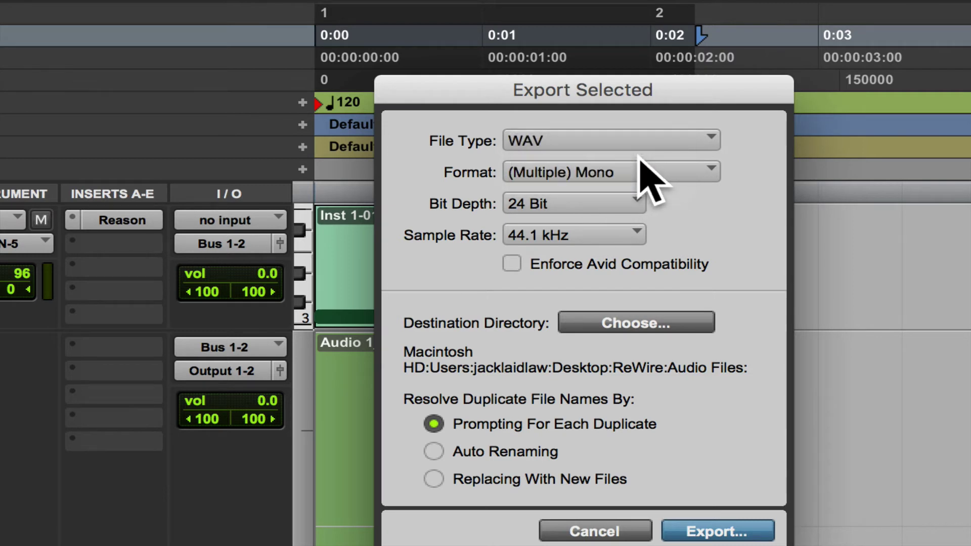
{"action": "left_click", "coordinate": [644, 173]}
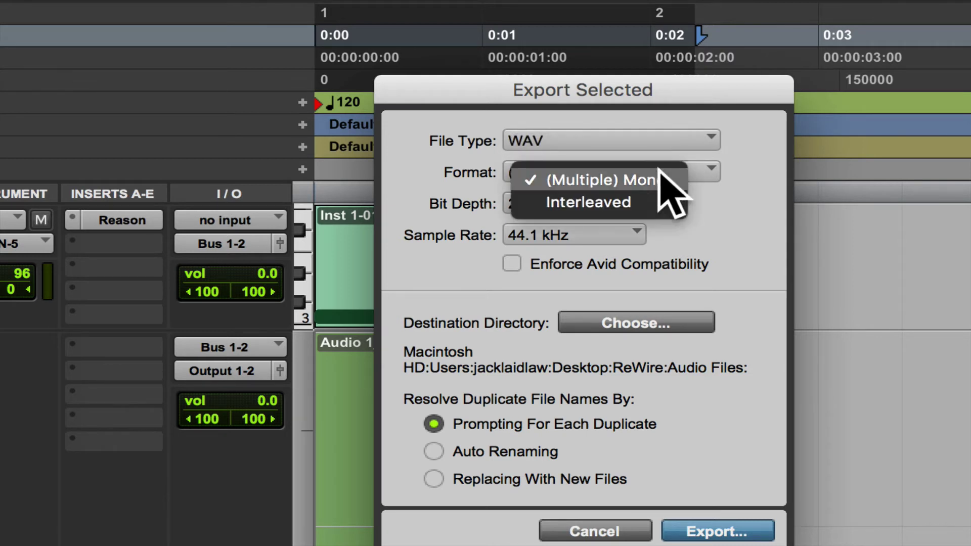
{"action": "left_click", "coordinate": [652, 201]}
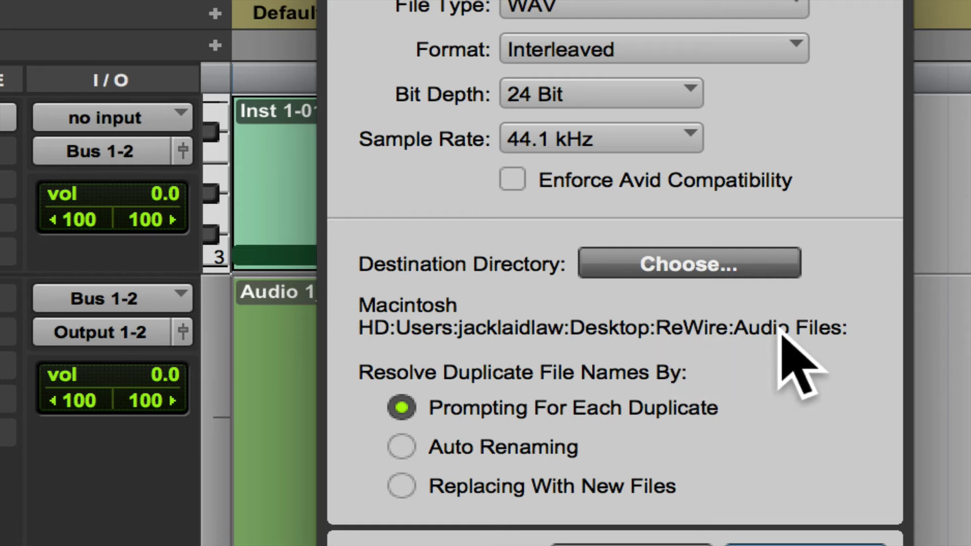
Set the export destination to the Bounced Files folder and export the clip.
{"action": "left_click", "coordinate": [721, 263]}
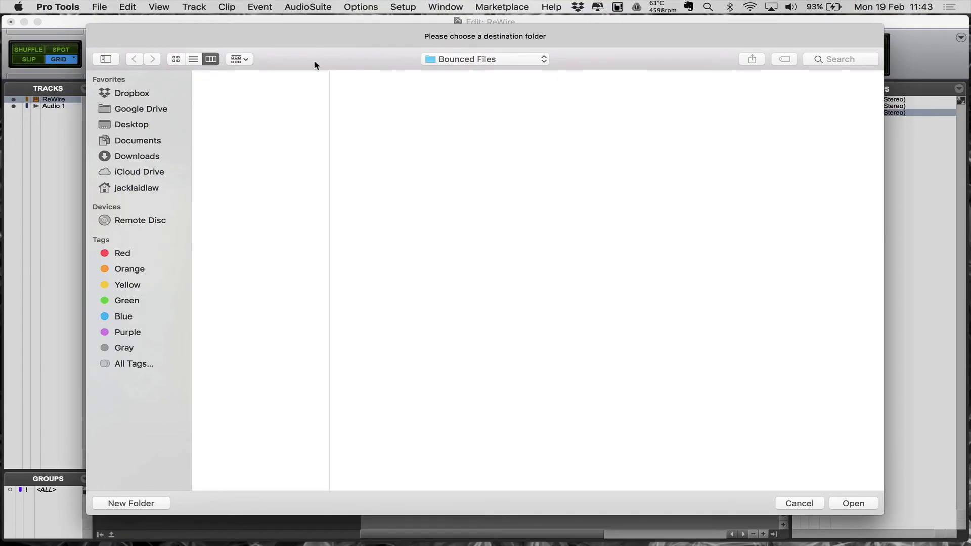
{"action": "left_click", "coordinate": [485, 59]}
{"action": "left_click", "coordinate": [526, 60]}
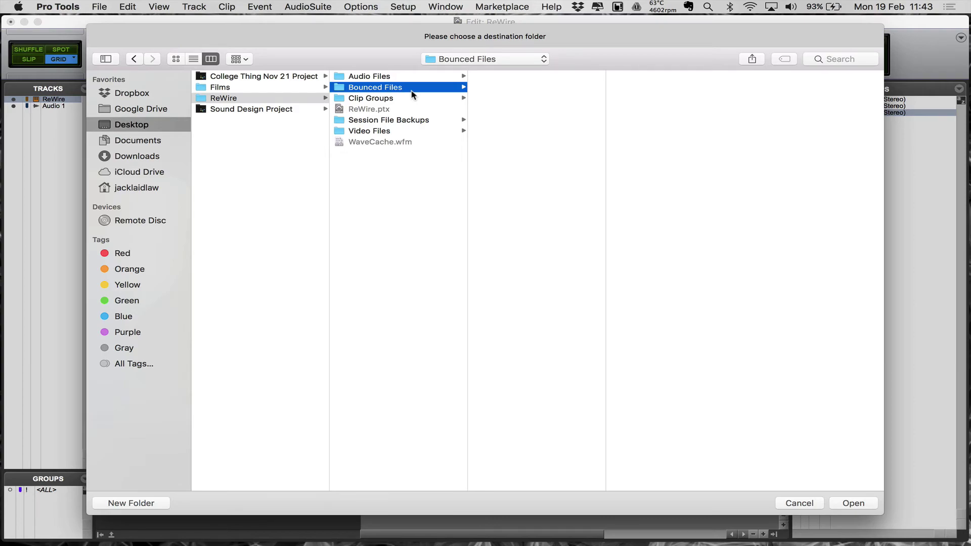
{"action": "key", "text": "Return"}
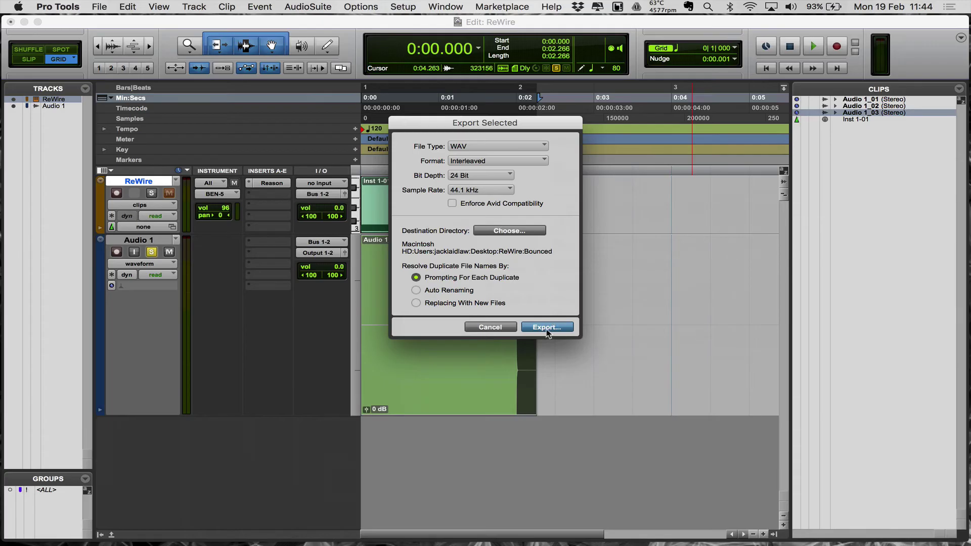
{"action": "left_click", "coordinate": [546, 327]}
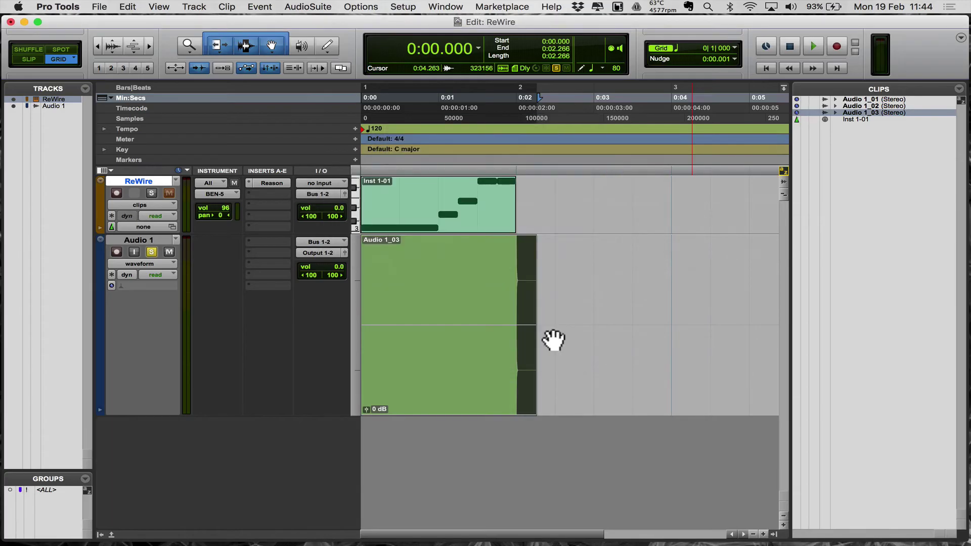
In Finder, play Audio 1_03.wav from the Bounced Files folder in QuickTime.
{"action": "key", "text": "super+Tab"}
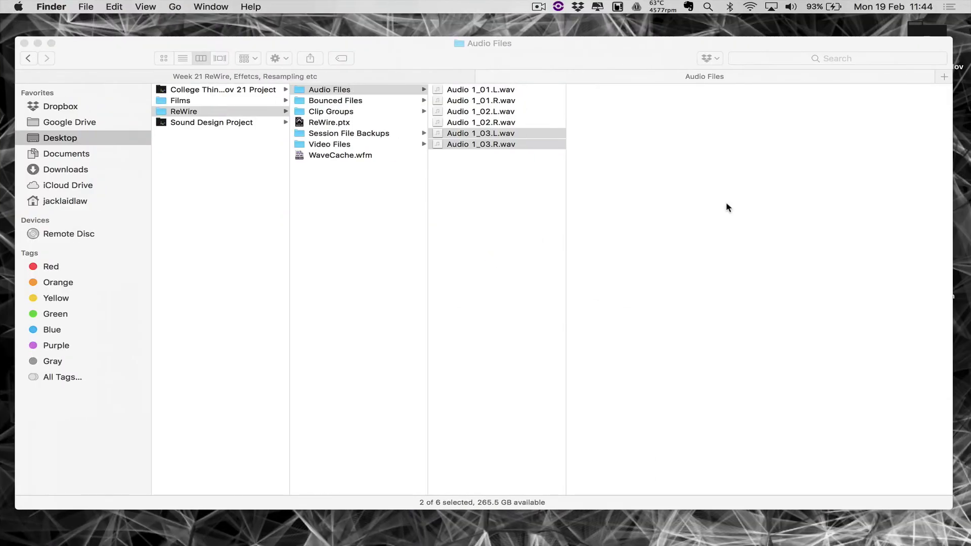
{"action": "left_click", "coordinate": [339, 101]}
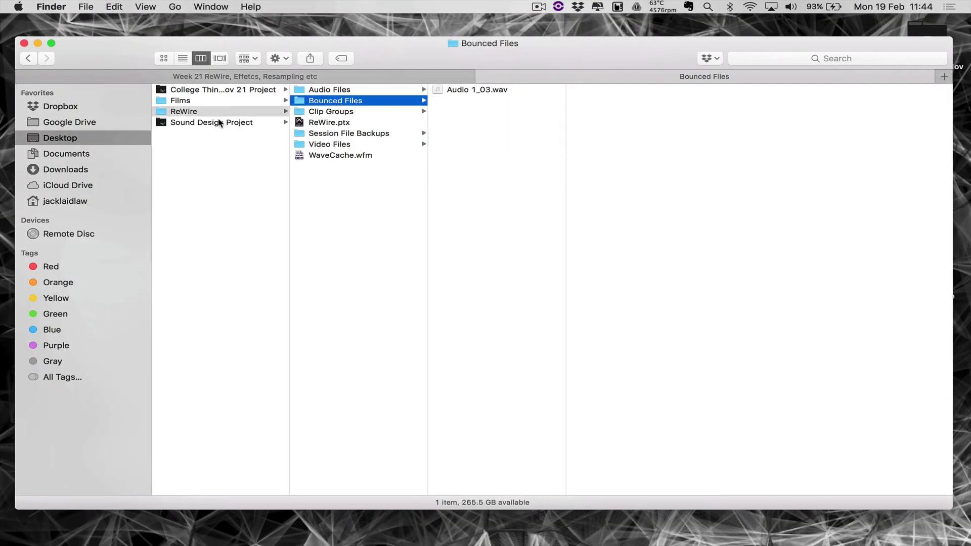
{"action": "left_click", "coordinate": [478, 91]}
{"action": "double_click", "coordinate": [478, 91]}
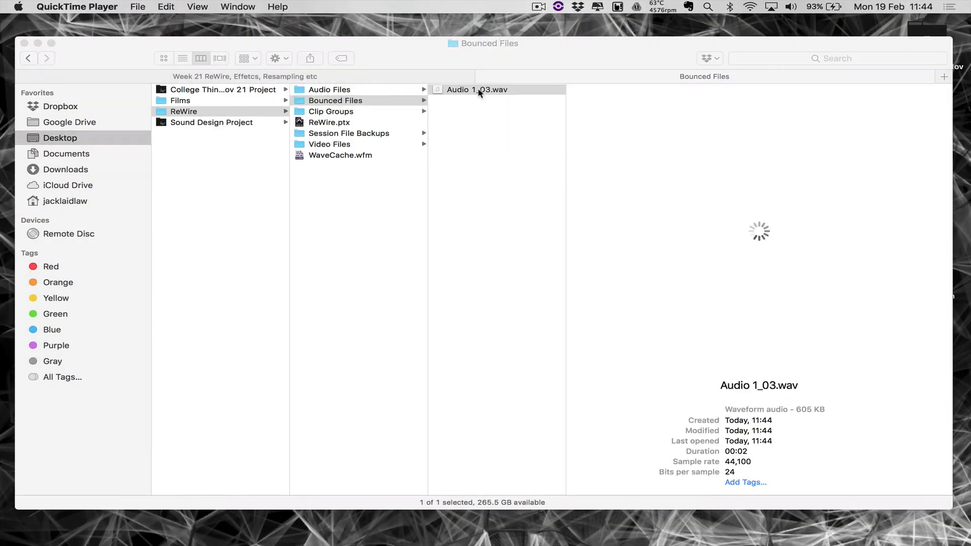
{"action": "left_click", "coordinate": [134, 89]}
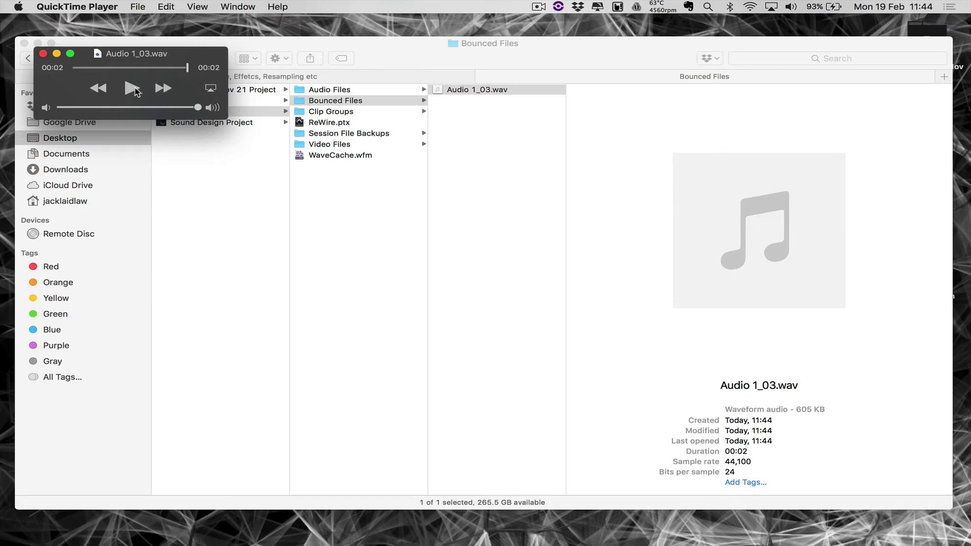
Close the QuickTime player and return to Pro Tools.
{"action": "left_click", "coordinate": [43, 54]}
{"action": "key", "text": "super+Tab"}
{"action": "key", "text": "super+Tab"}
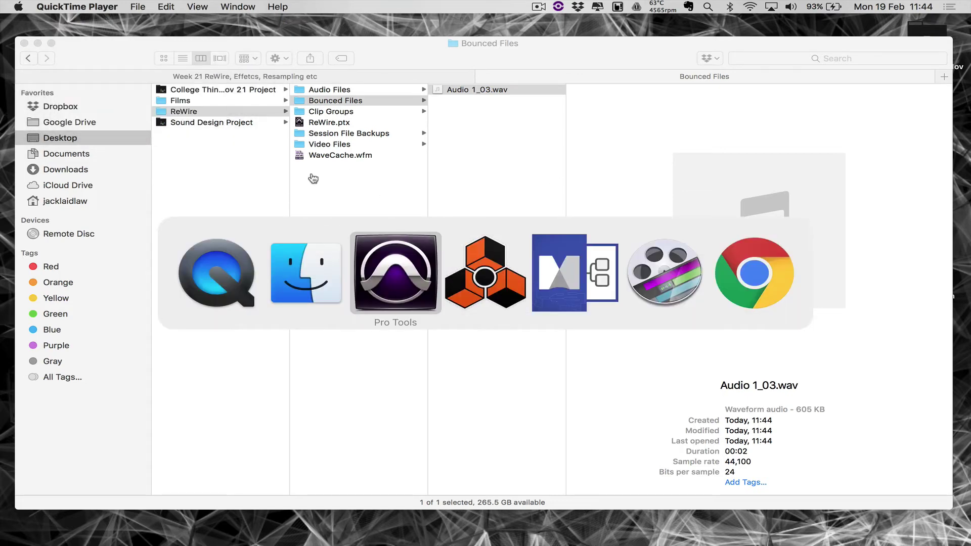
{"action": "key", "text": "super+Tab"}
{"action": "key", "text": "super+Tab"}
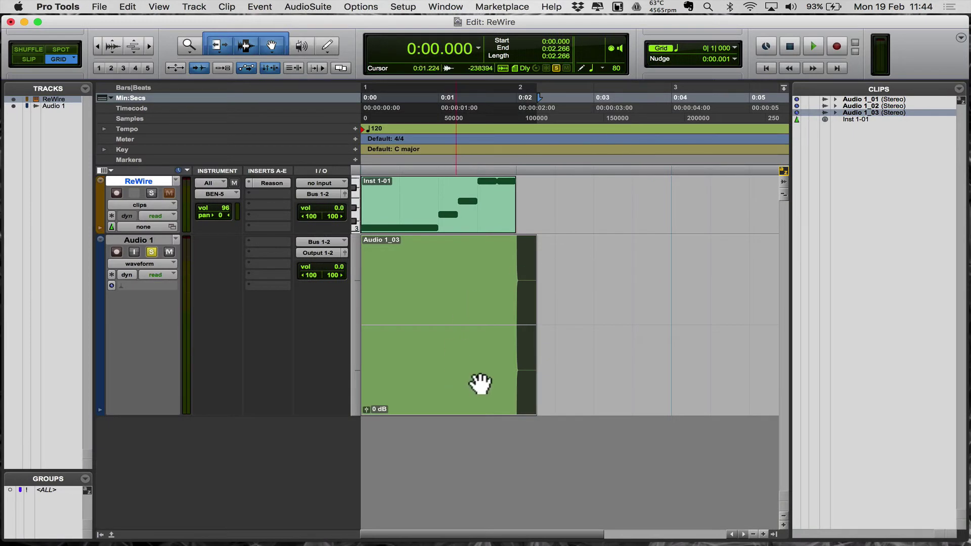
Add two new mono audio tracks, Audio 2 and Audio 3, below Audio 1.
{"action": "left_click_drag", "start_coordinate": [477, 385], "coordinate": [449, 388]}
{"action": "left_click", "coordinate": [633, 290]}
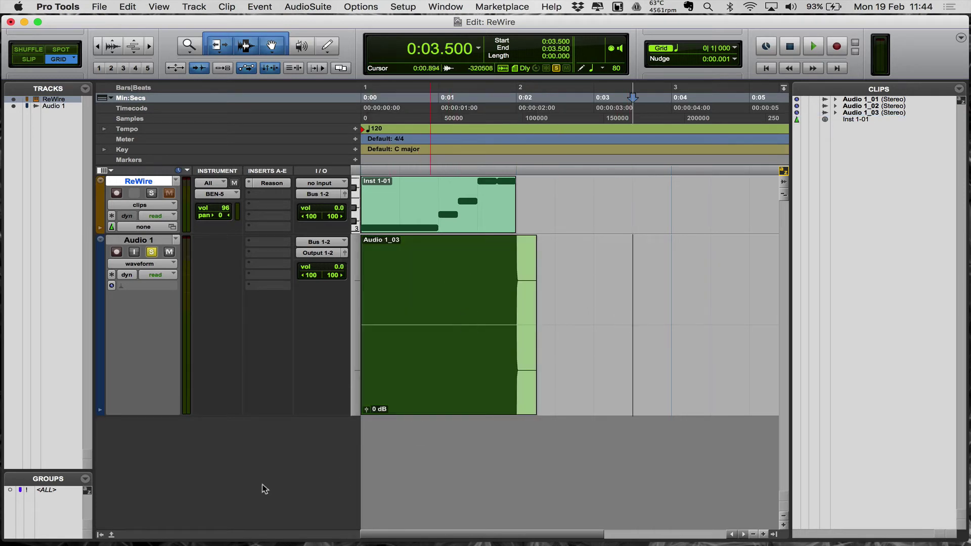
{"action": "key", "text": "super+shift+n"}
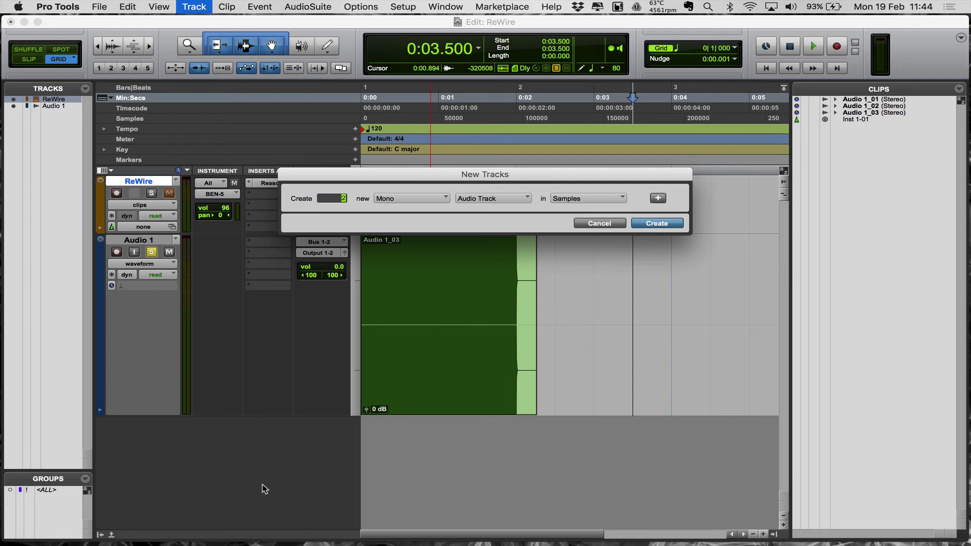
{"action": "key", "text": "Return"}
Drag the Audio 1_03 clip onto Audio 2/3, back onto Audio 1, then return to Finder.
{"action": "scroll", "coordinate": [445, 404], "scroll_direction": "down", "scroll_amount": 4}
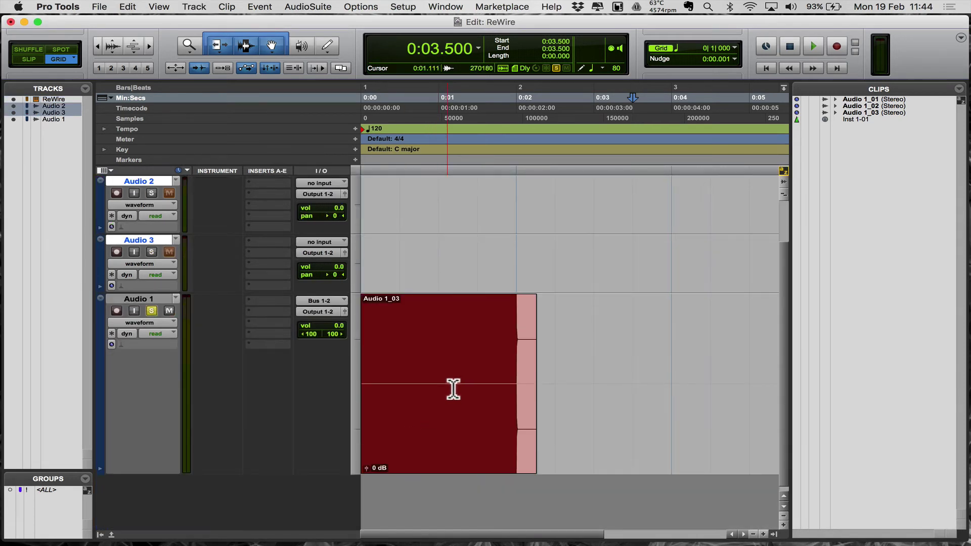
{"action": "scroll", "coordinate": [450, 445], "scroll_direction": "up", "scroll_amount": 2}
{"action": "left_click", "coordinate": [436, 425]}
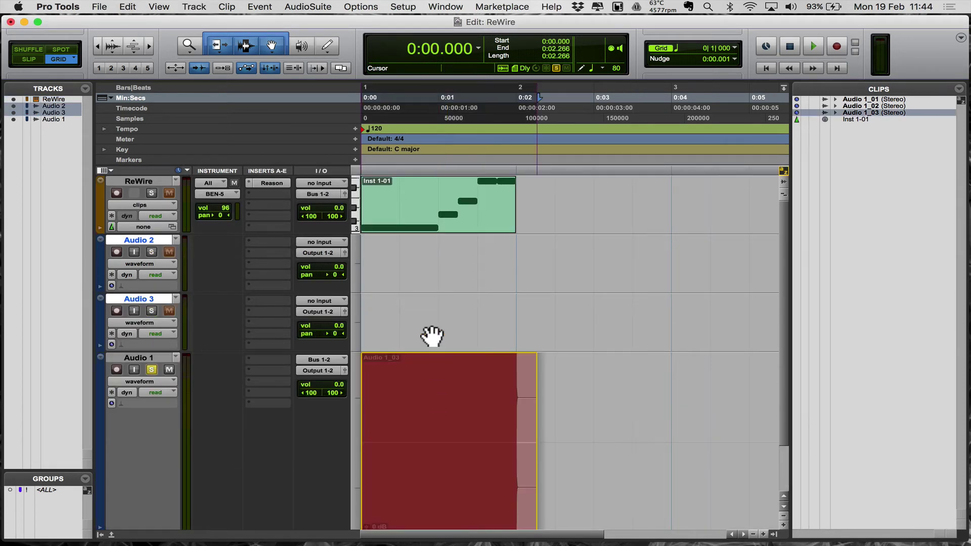
{"action": "left_click_drag", "start_coordinate": [433, 336], "coordinate": [434, 277]}
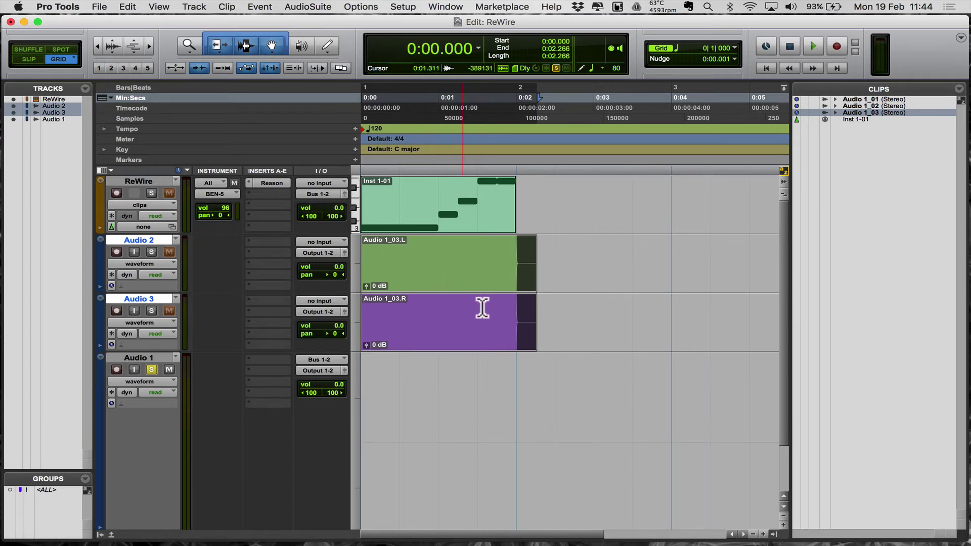
{"action": "left_click_drag", "start_coordinate": [445, 334], "coordinate": [436, 428]}
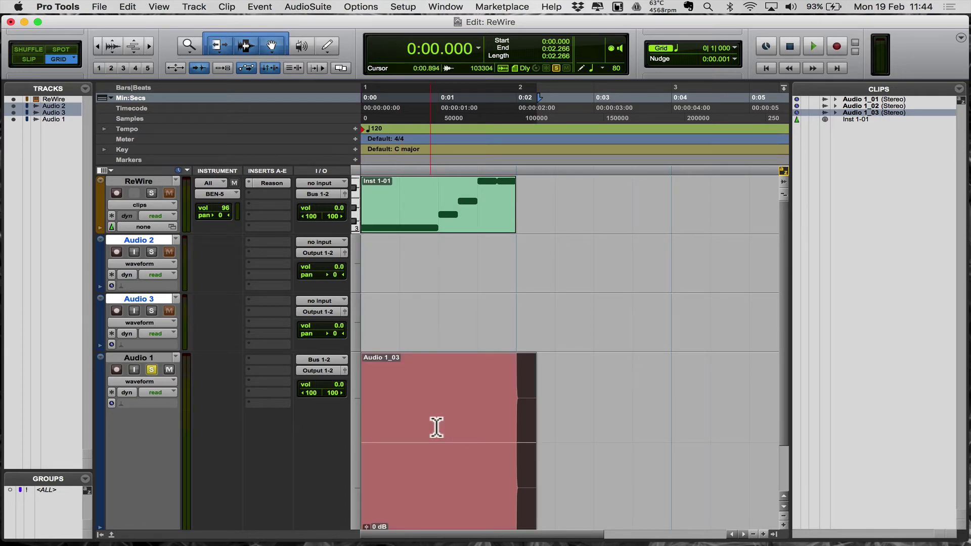
{"action": "key", "text": "super+Tab"}
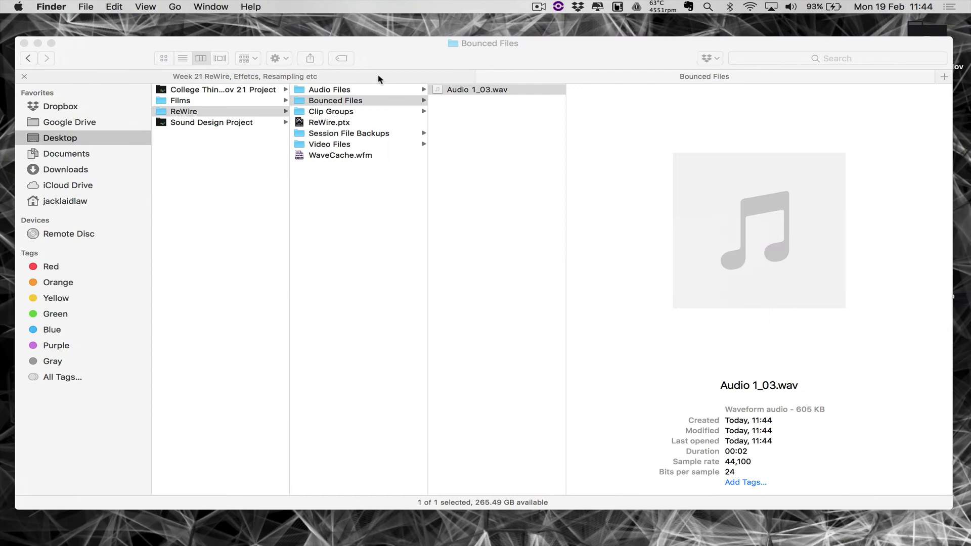
Reselect Audio 1_03.wav without renaming it and switch to Desktop 3 where Reason runs.
{"action": "left_click", "coordinate": [470, 91]}
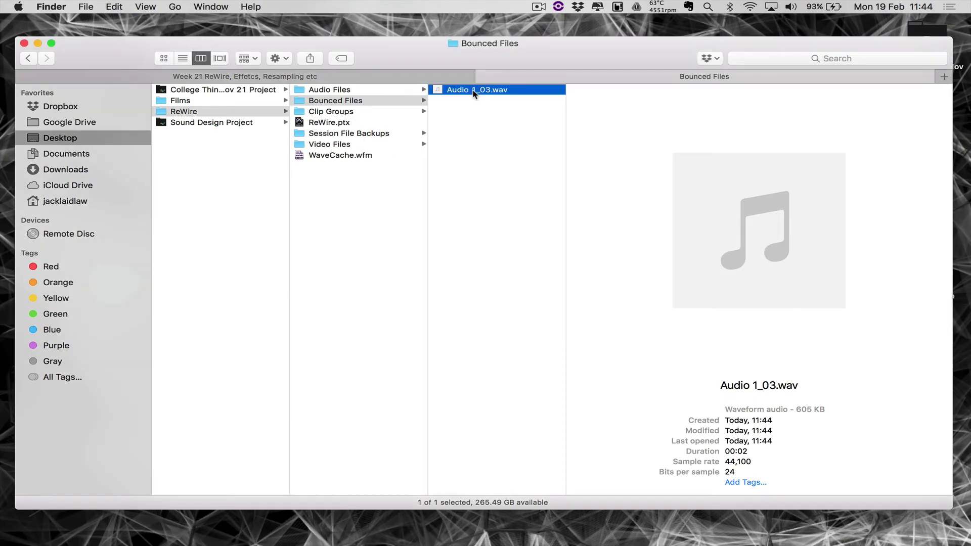
{"action": "key", "text": "Return"}
{"action": "left_click", "coordinate": [507, 130]}
{"action": "left_click", "coordinate": [488, 92]}
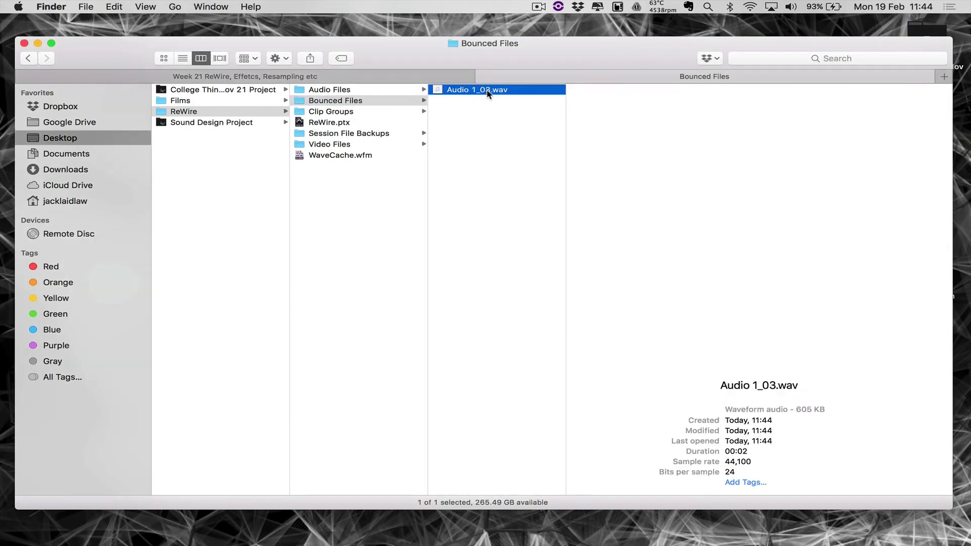
{"action": "key", "text": "ctrl+Up"}
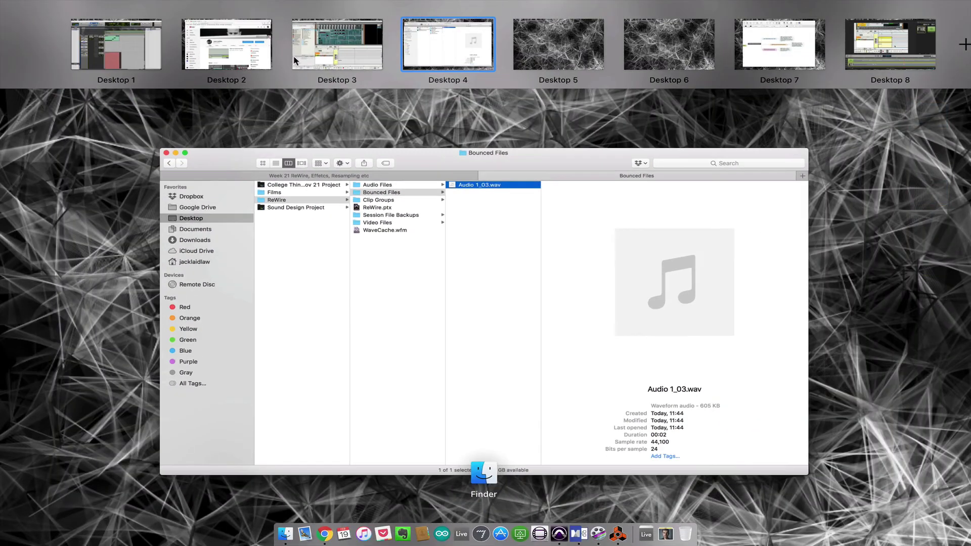
{"action": "left_click", "coordinate": [298, 51]}
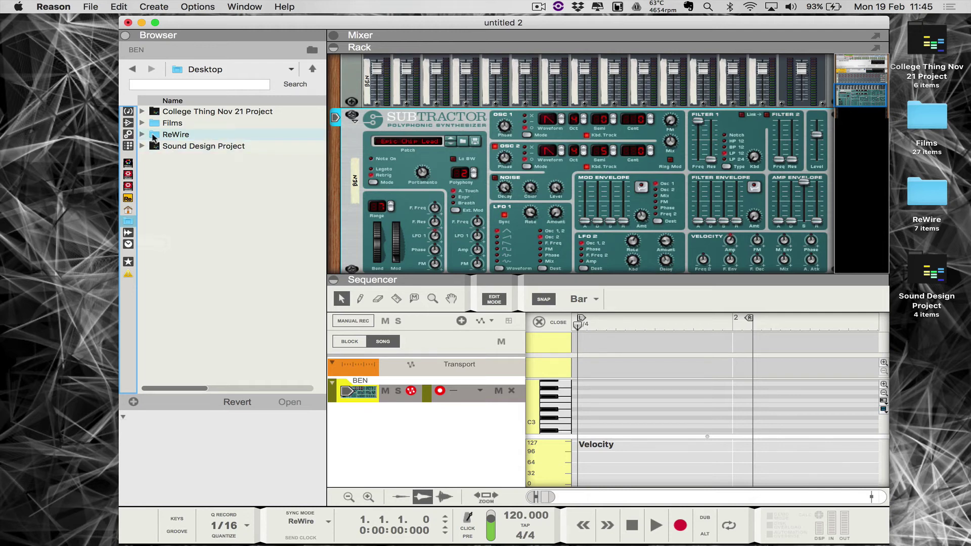
Browse to ReWire > Bounced Files, select Audio 1_03.wav, and fold the Subtractor device.
{"action": "left_click", "coordinate": [142, 135]}
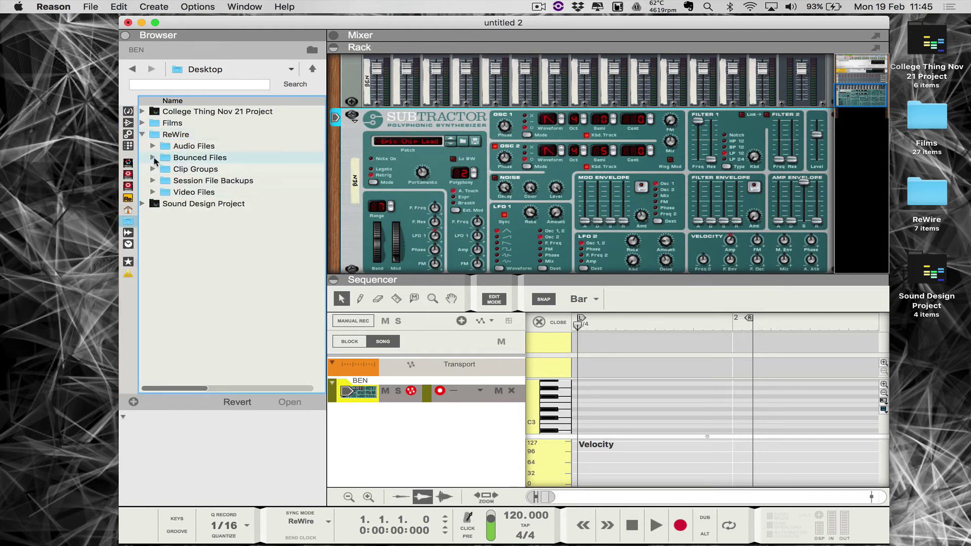
{"action": "left_click", "coordinate": [153, 157]}
{"action": "left_click_drag", "start_coordinate": [268, 22], "coordinate": [171, 21]}
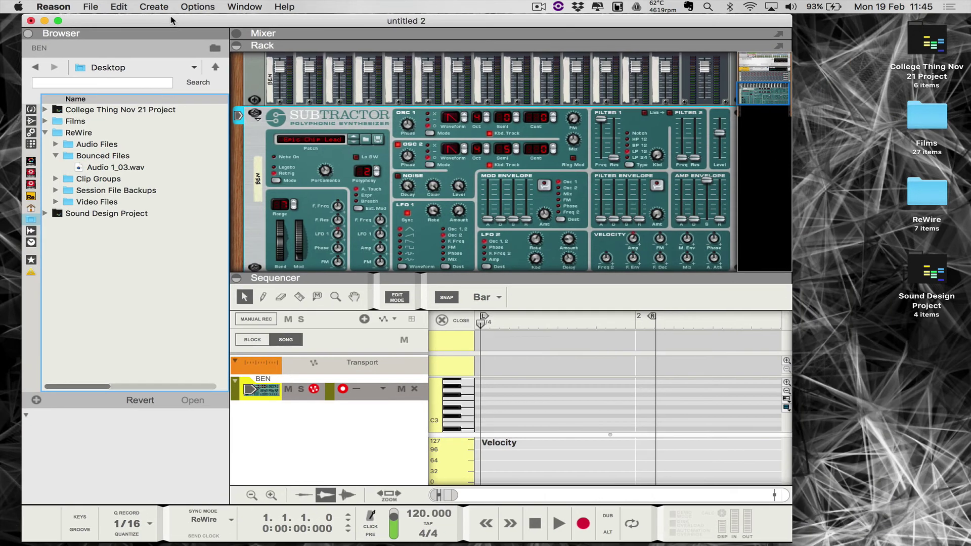
{"action": "left_click", "coordinate": [109, 170]}
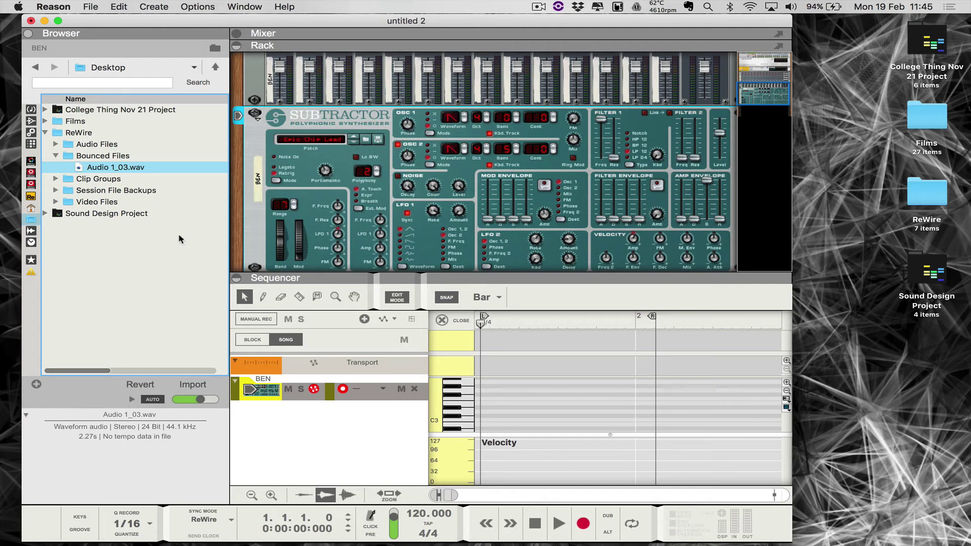
{"action": "left_click", "coordinate": [258, 119]}
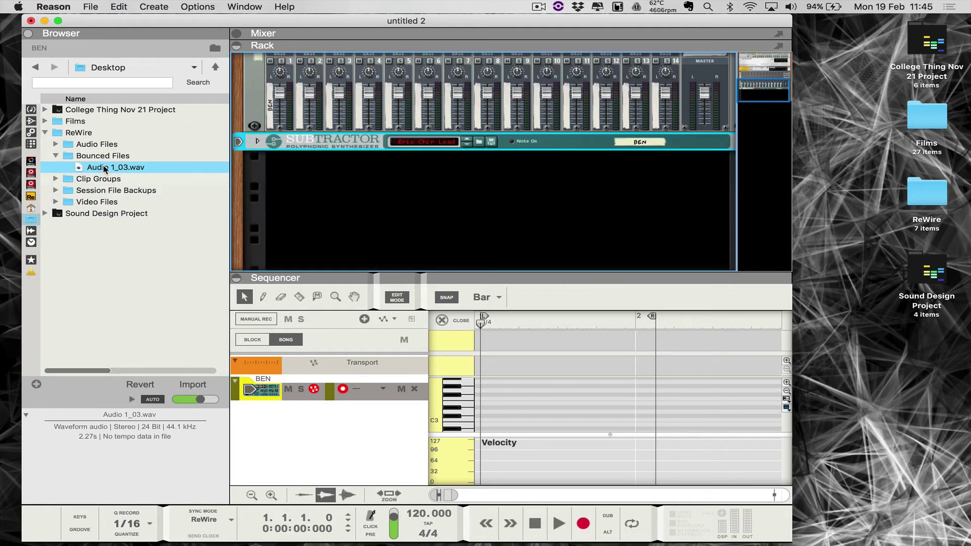
Import Audio 1_03.wav as a sequencer track, play it, and fold its rack device.
{"action": "left_click_drag", "start_coordinate": [151, 167], "coordinate": [328, 421]}
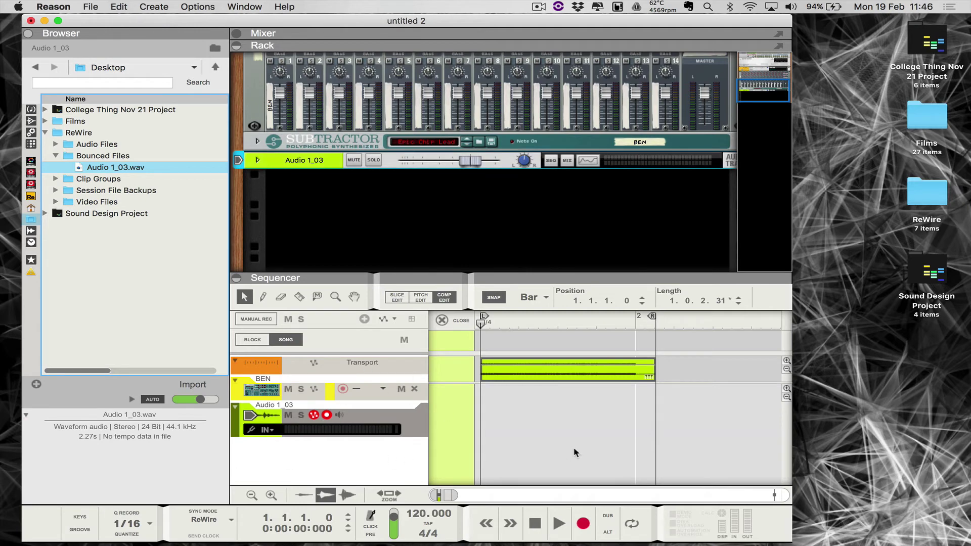
{"action": "key", "text": "space"}
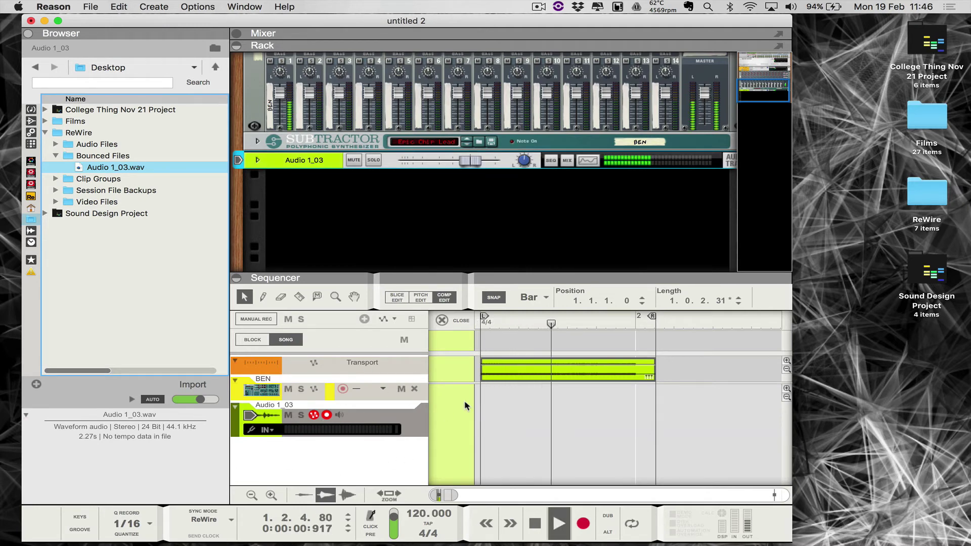
{"action": "key", "text": "space"}
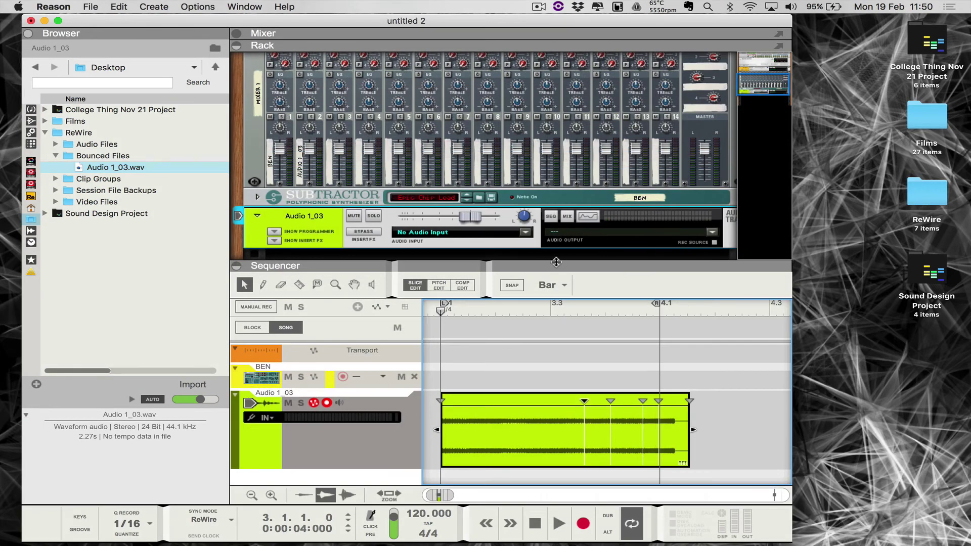
{"action": "left_click_drag", "start_coordinate": [556, 261], "coordinate": [557, 305]}
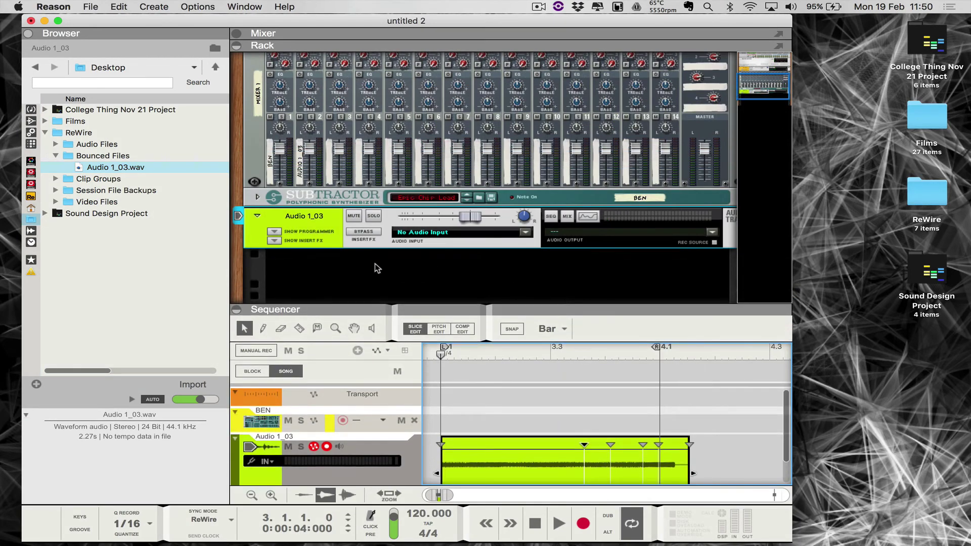
{"action": "left_click_drag", "start_coordinate": [287, 305], "coordinate": [261, 246]}
{"action": "left_click", "coordinate": [257, 218]}
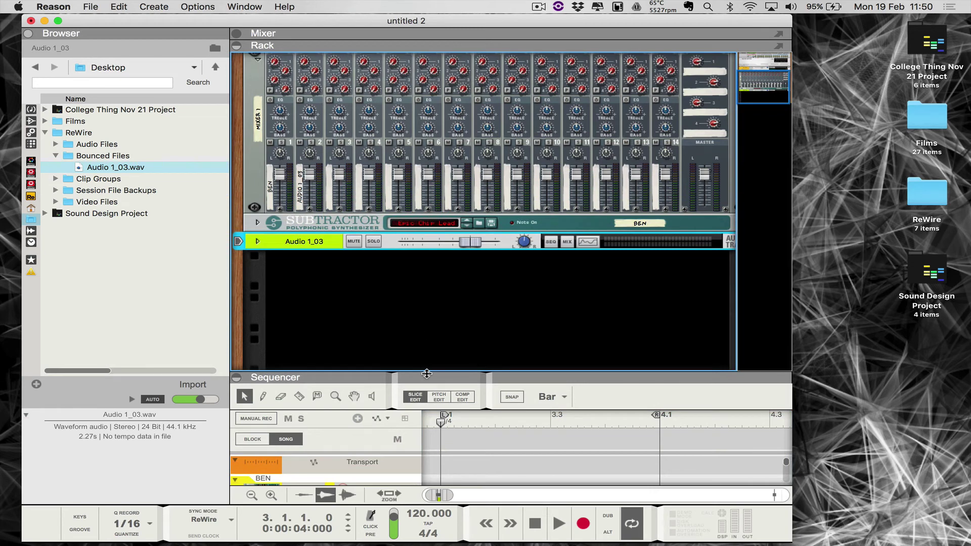
{"action": "left_click_drag", "start_coordinate": [427, 374], "coordinate": [471, 160]}
Delete the Audio 1_03 track and its device, leaving BEN, and list Instruments in the Browser.
{"action": "left_click", "coordinate": [298, 336]}
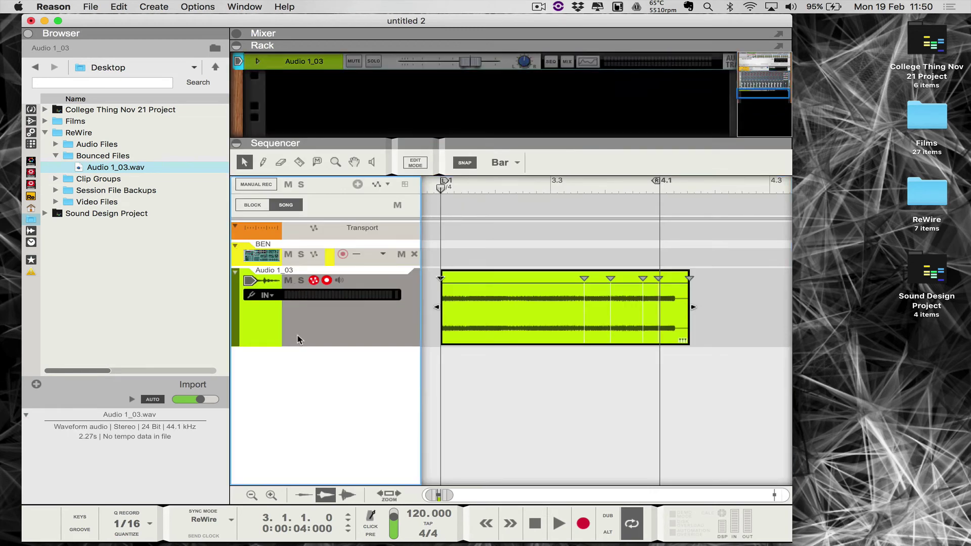
{"action": "key", "text": "Delete"}
{"action": "left_click", "coordinate": [565, 205]}
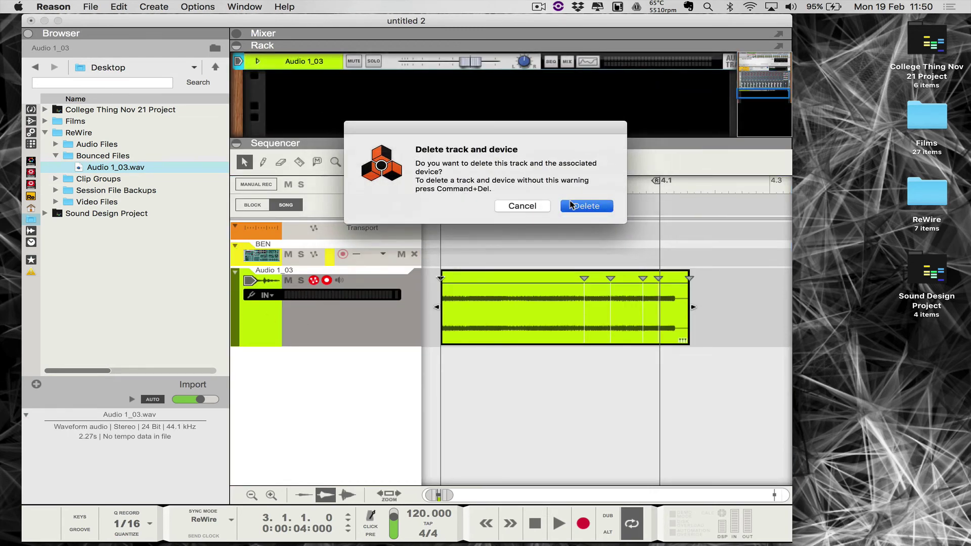
{"action": "left_click_drag", "start_coordinate": [377, 144], "coordinate": [378, 316]}
{"action": "left_click", "coordinate": [31, 109]}
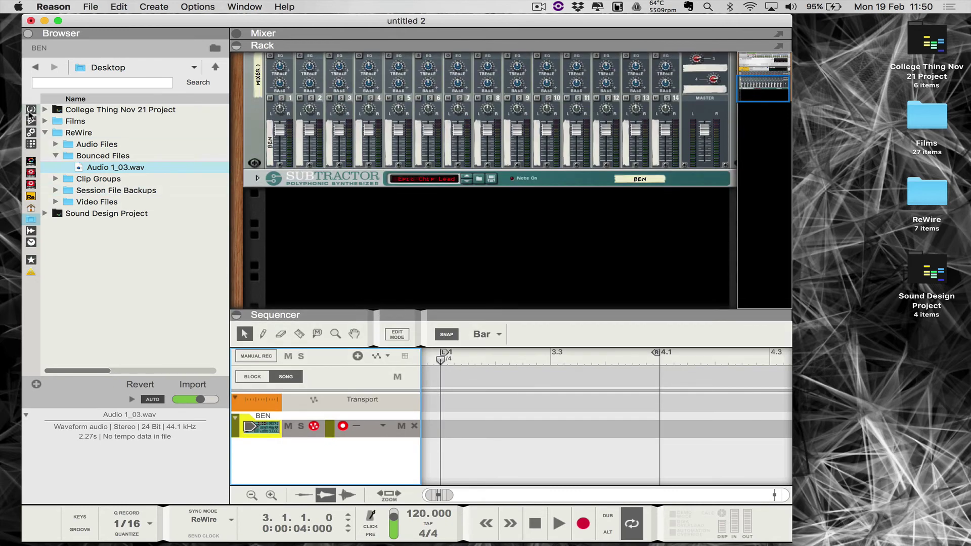
Maximize Reason and drag an NN-19 Digital Sampler from Instruments into the rack.
{"action": "left_click", "coordinate": [58, 20]}
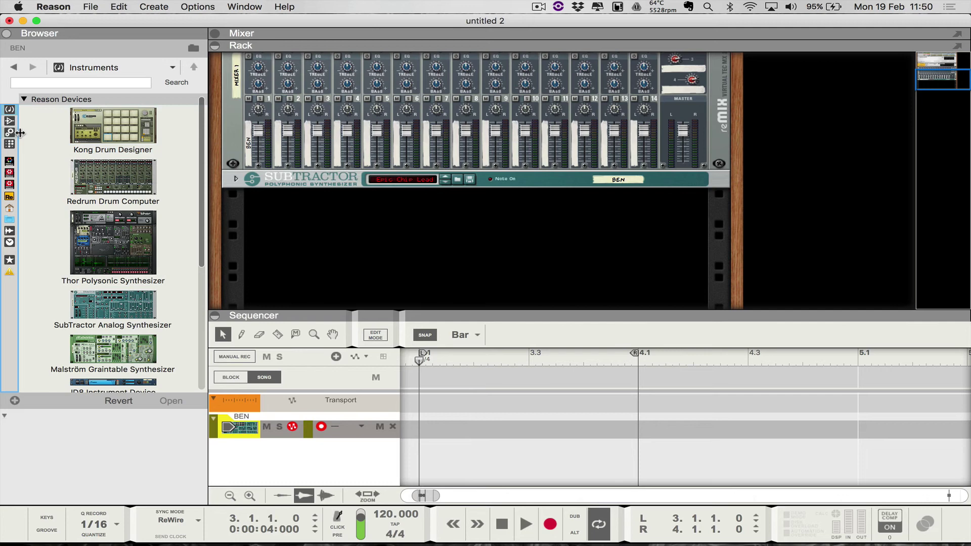
{"action": "left_click_drag", "start_coordinate": [20, 133], "coordinate": [91, 134]}
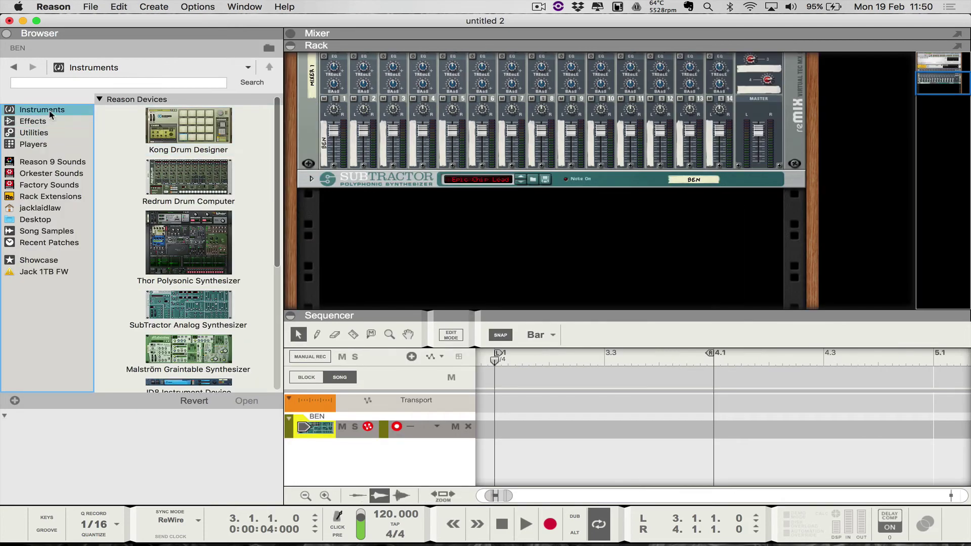
{"action": "scroll", "coordinate": [129, 212], "scroll_direction": "down", "scroll_amount": 5}
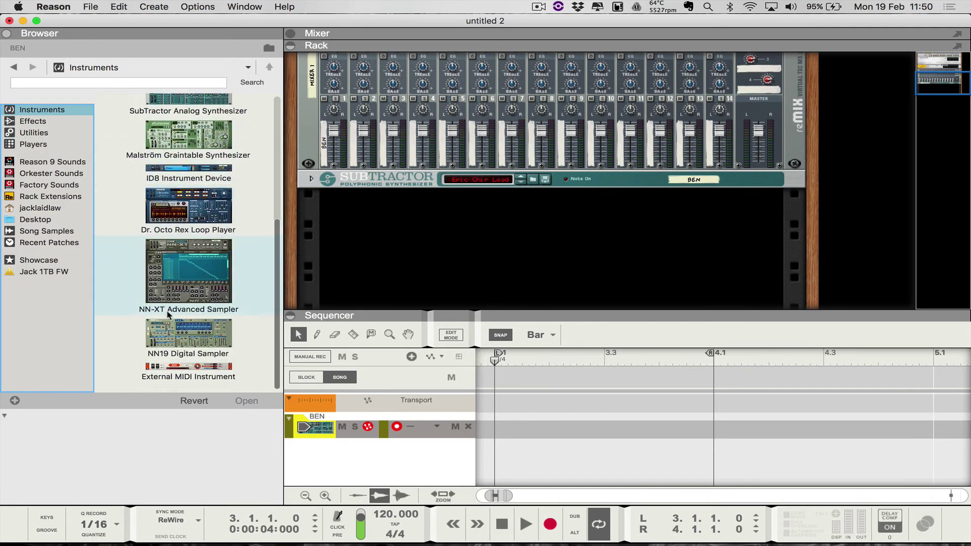
{"action": "left_click_drag", "start_coordinate": [188, 337], "coordinate": [468, 228]}
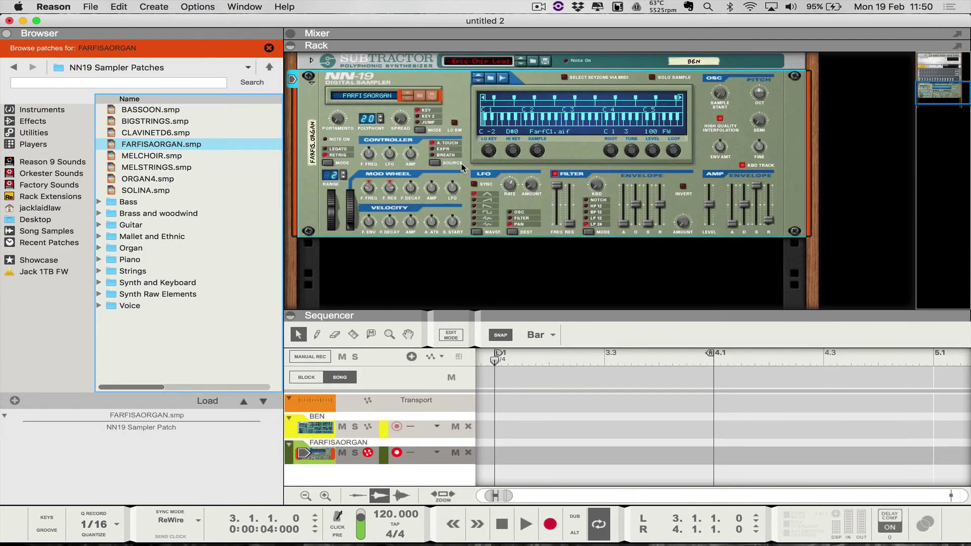
At the back of the rack, disconnect the cables from two Hardware Interface output jacks.
{"action": "scroll", "coordinate": [501, 296], "scroll_direction": "up", "scroll_amount": 3}
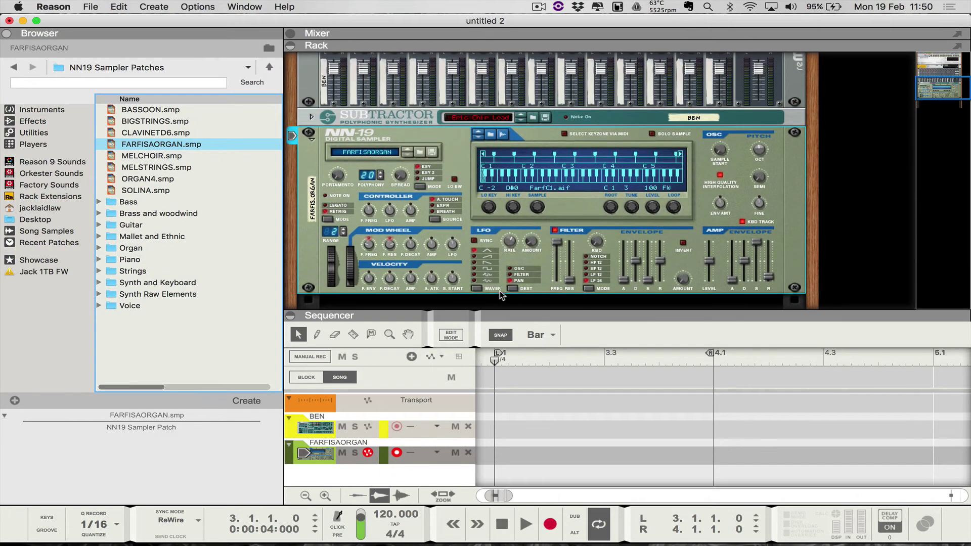
{"action": "key", "text": "Tab"}
{"action": "scroll", "coordinate": [720, 166], "scroll_direction": "up", "scroll_amount": 5}
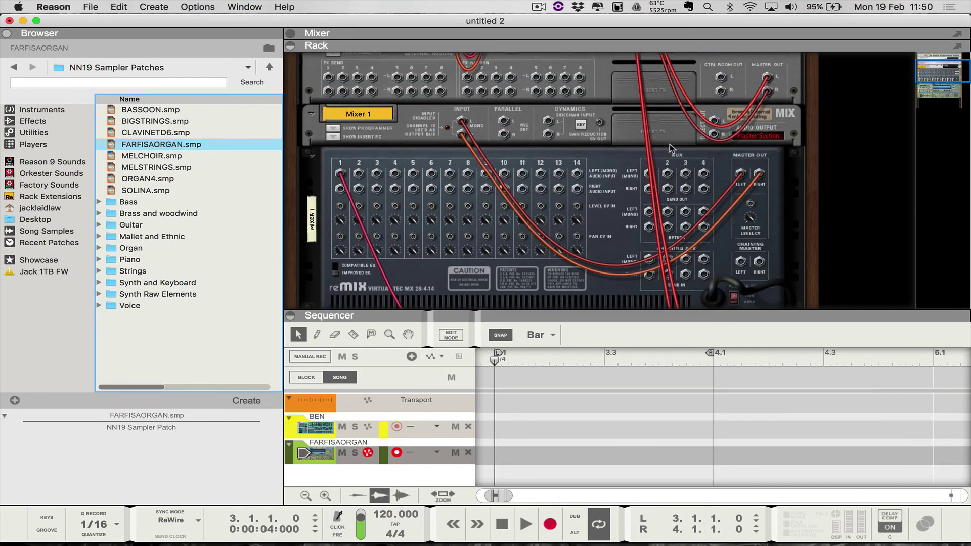
{"action": "right_click", "coordinate": [632, 88]}
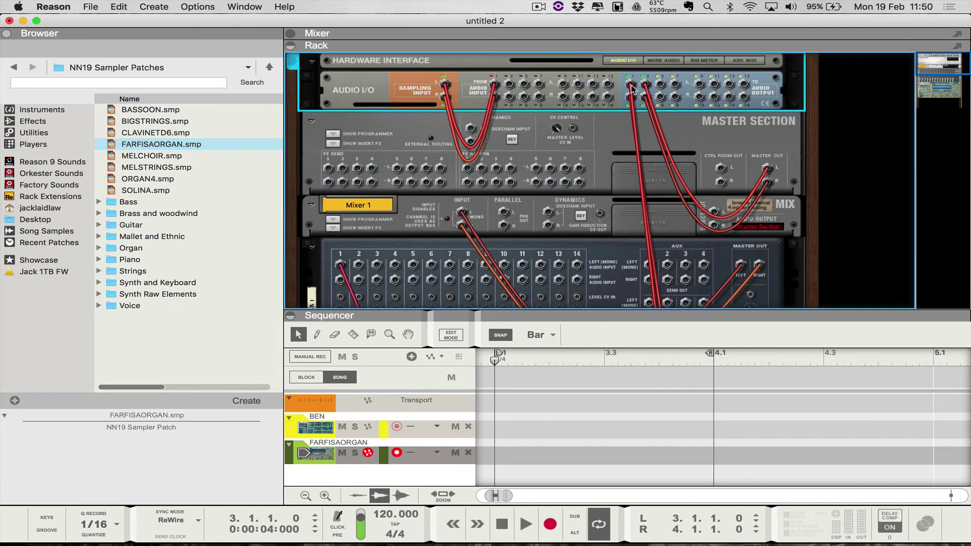
{"action": "left_click", "coordinate": [659, 111]}
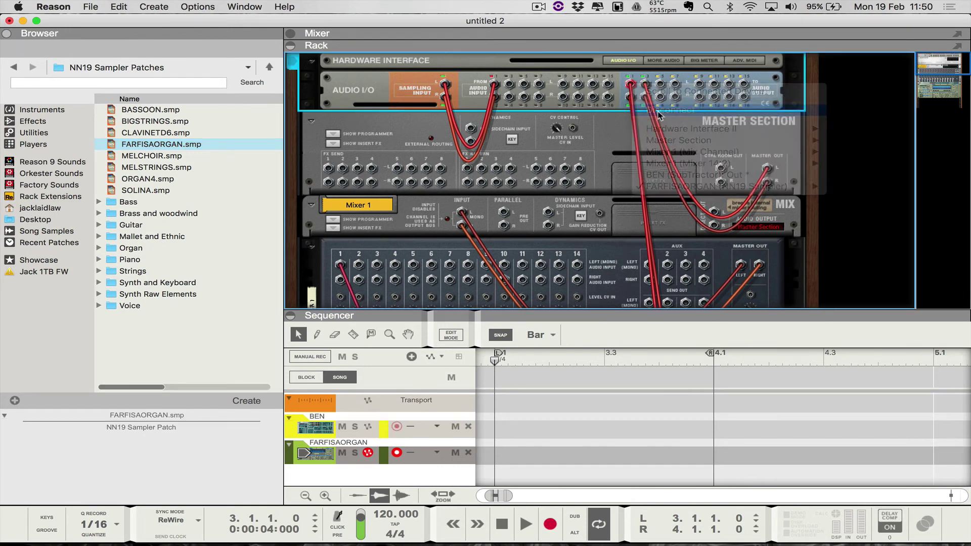
{"action": "right_click", "coordinate": [630, 99]}
{"action": "left_click", "coordinate": [661, 124]}
Cable the NN-19 audio outputs into Mixer channel 2.
{"action": "scroll", "coordinate": [609, 152], "scroll_direction": "down", "scroll_amount": 5}
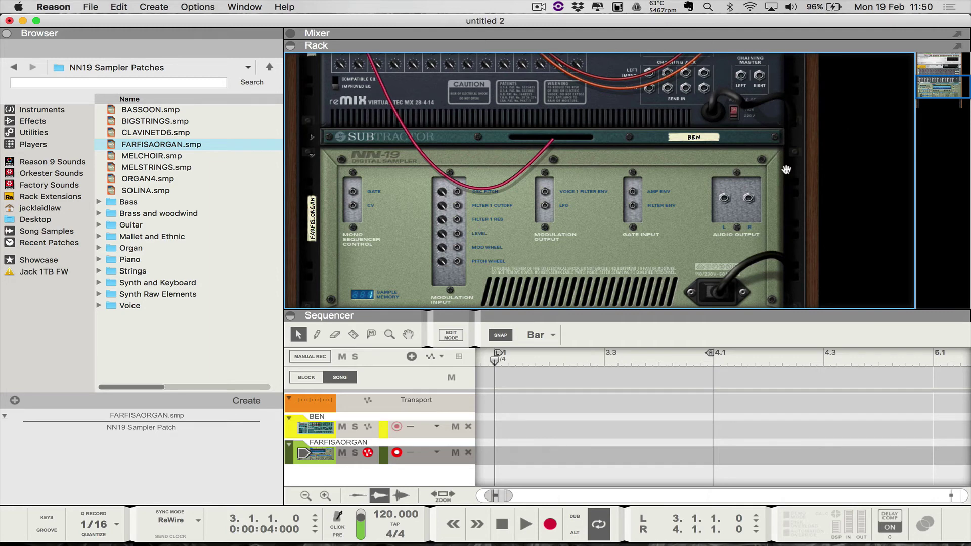
{"action": "scroll", "coordinate": [740, 270], "scroll_direction": "up", "scroll_amount": 5}
{"action": "left_click_drag", "start_coordinate": [723, 295], "coordinate": [359, 91]}
Return to the rack front and reset the NN-19 to an empty Init Patch.
{"action": "key", "text": "Tab"}
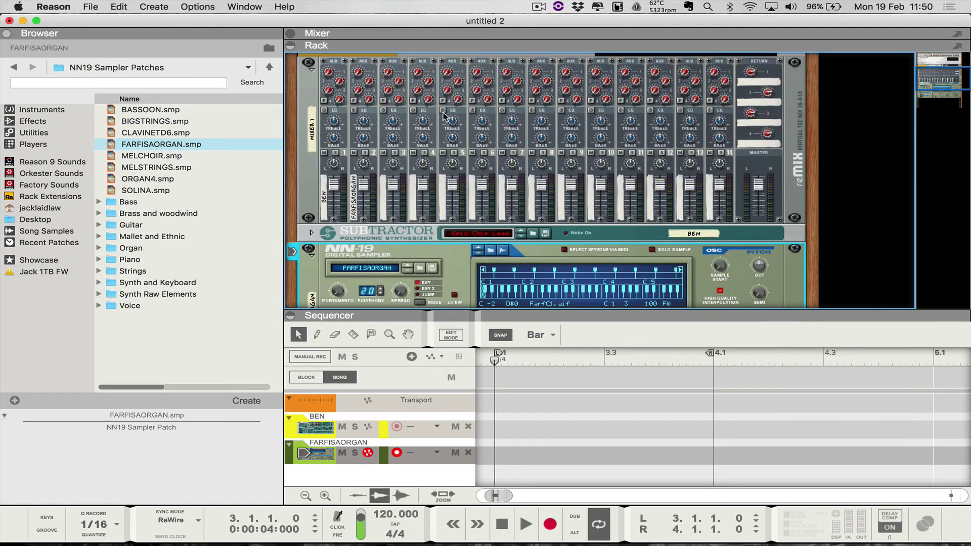
{"action": "scroll", "coordinate": [444, 115], "scroll_direction": "down", "scroll_amount": 2}
{"action": "scroll", "coordinate": [393, 156], "scroll_direction": "down", "scroll_amount": 2}
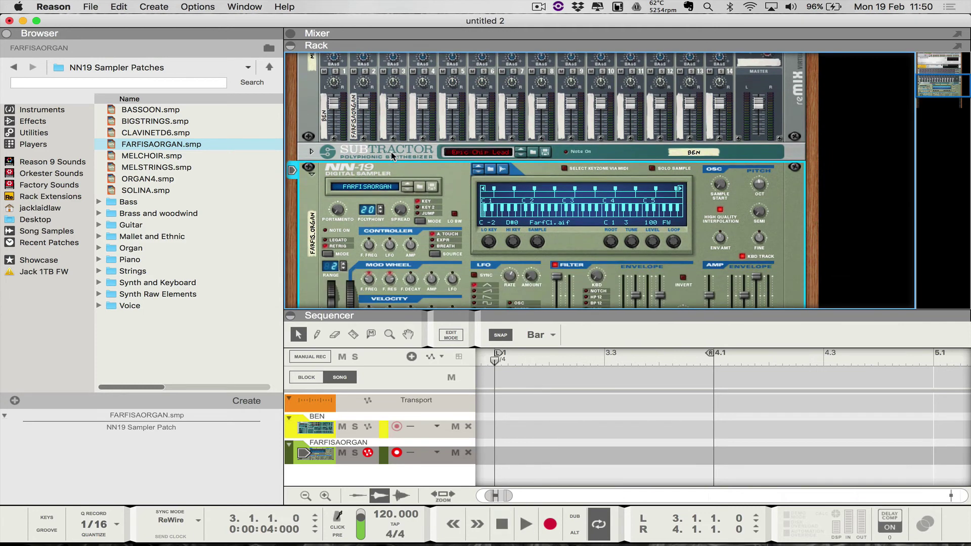
{"action": "scroll", "coordinate": [393, 156], "scroll_direction": "down", "scroll_amount": 2}
{"action": "right_click", "coordinate": [457, 142]}
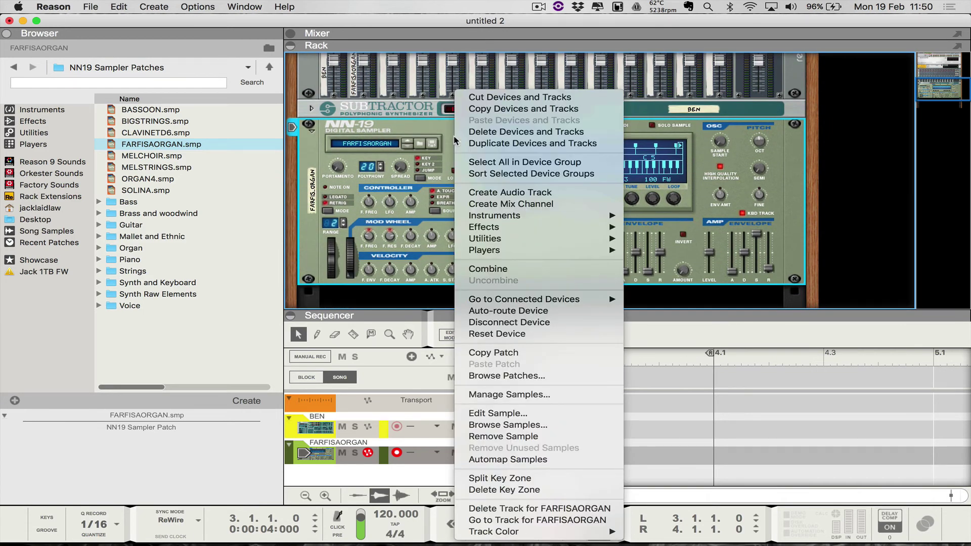
{"action": "left_click", "coordinate": [560, 337]}
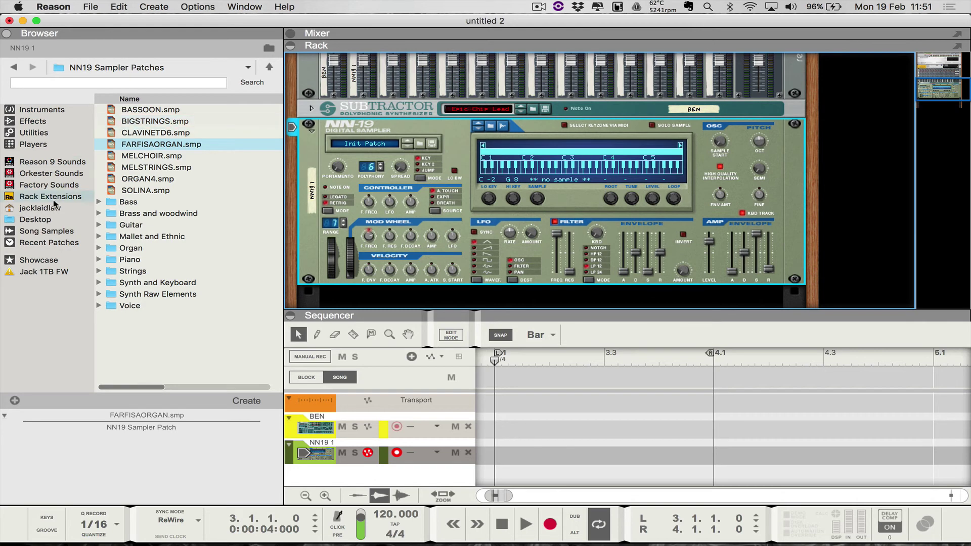
Load Audio 1_03.wav from Desktop > ReWire > Bounced Files into the NN-19.
{"action": "left_click", "coordinate": [59, 221]}
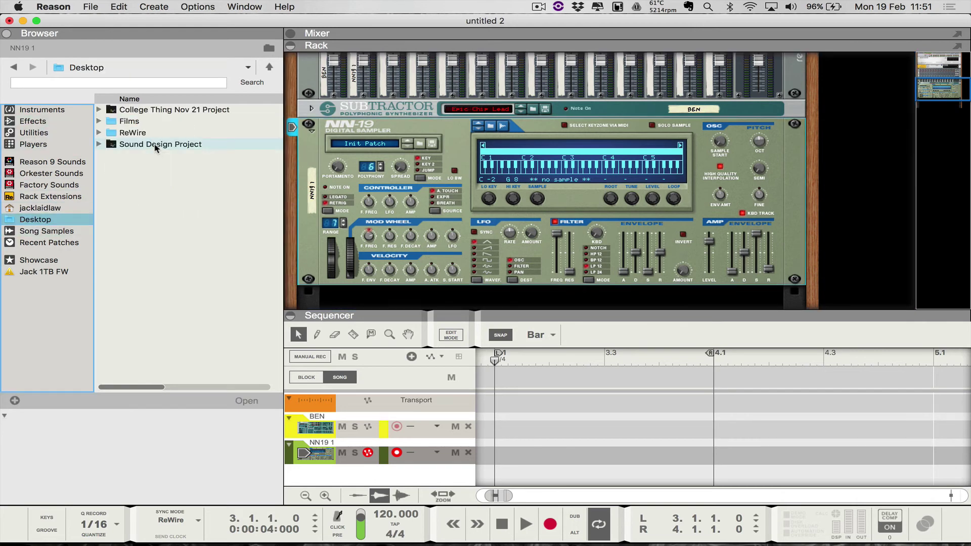
{"action": "left_click", "coordinate": [99, 132]}
{"action": "left_click", "coordinate": [109, 157]}
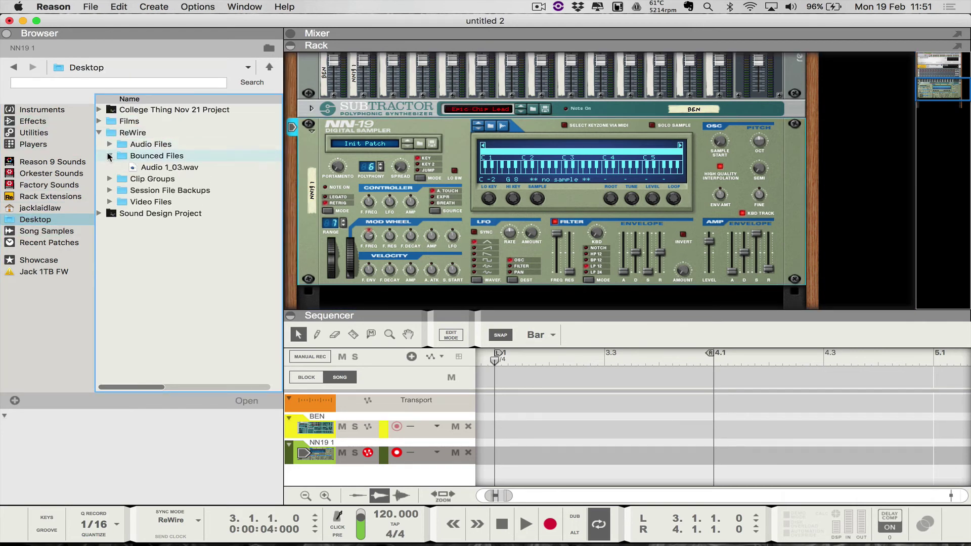
{"action": "left_click_drag", "start_coordinate": [151, 168], "coordinate": [504, 185]}
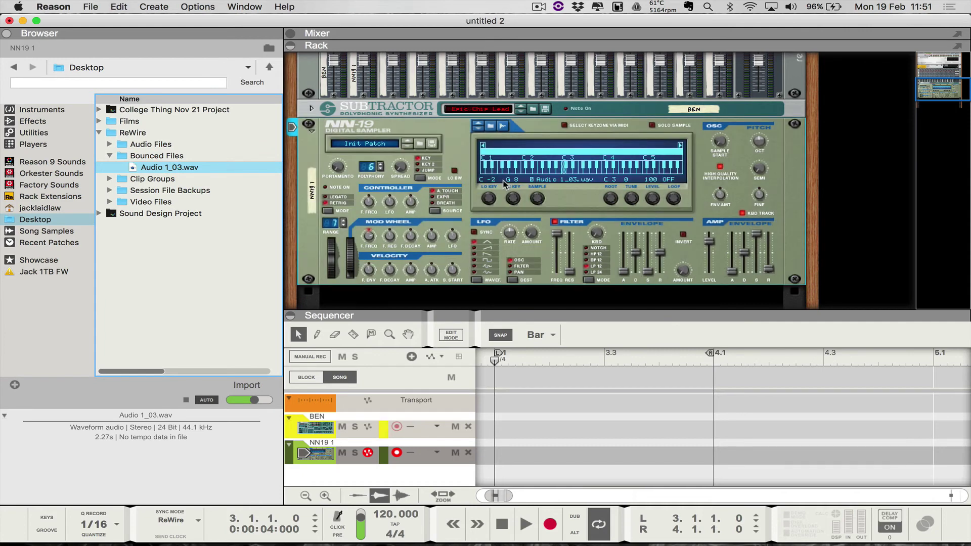
Create a one-bar clip on NN19 1, draw a note and keep snap at Bar.
{"action": "double_click", "coordinate": [495, 456]}
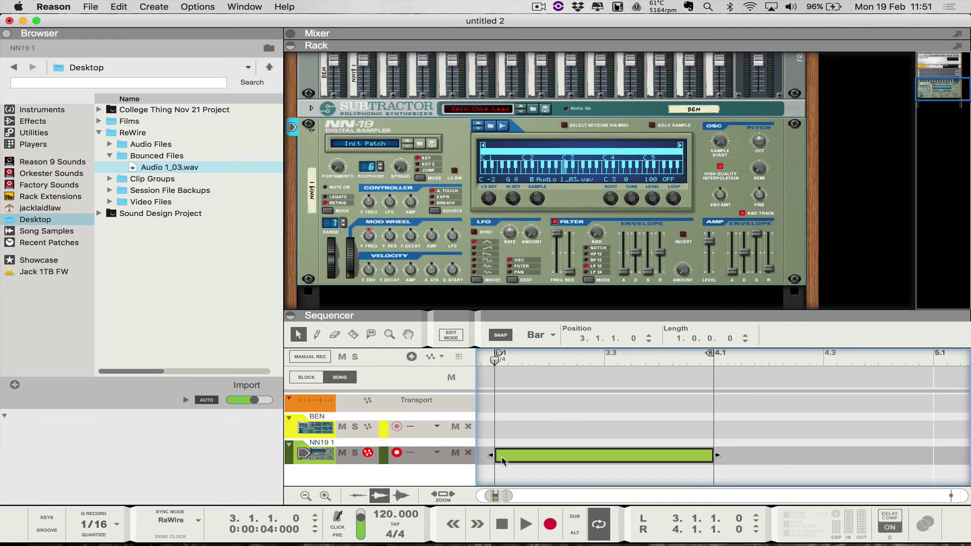
{"action": "left_click_drag", "start_coordinate": [591, 314], "coordinate": [593, 247]}
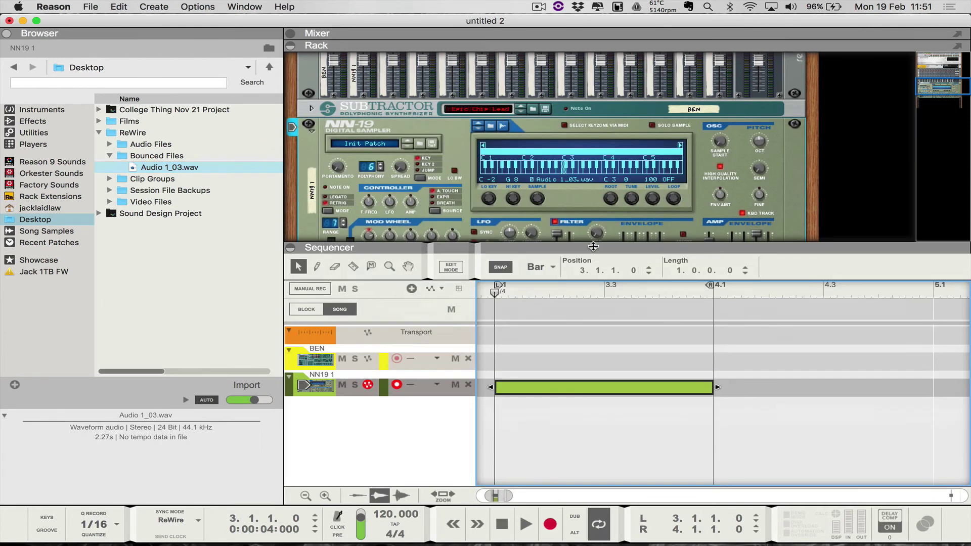
{"action": "double_click", "coordinate": [578, 390]}
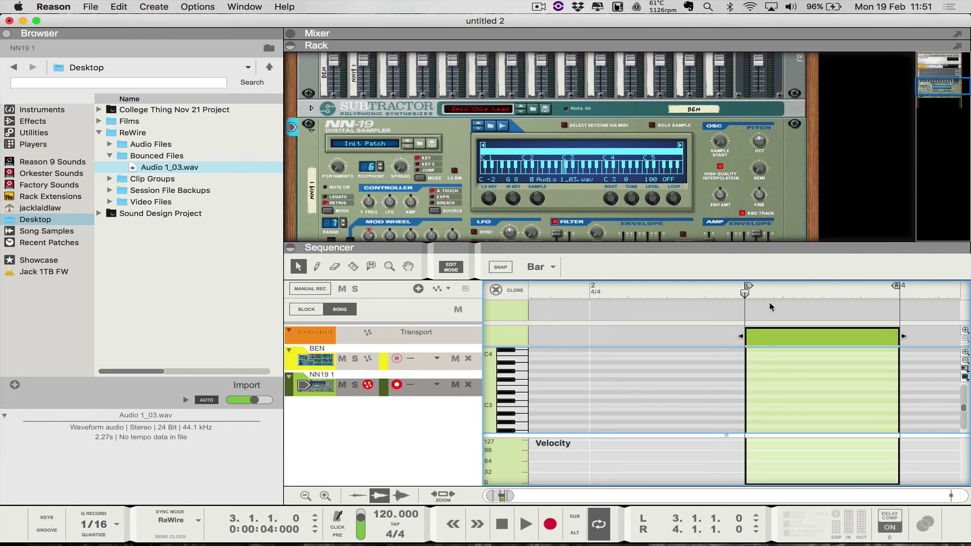
{"action": "left_click", "coordinate": [317, 266]}
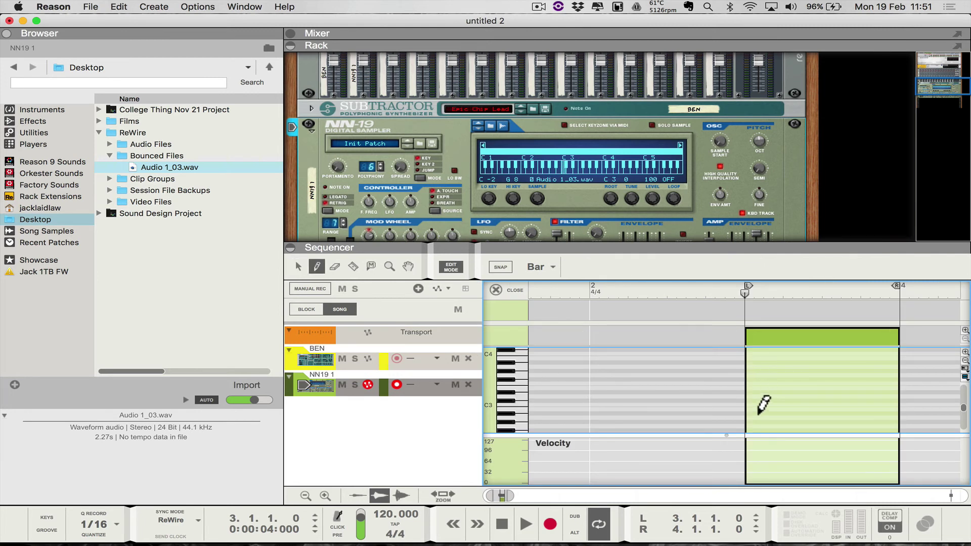
{"action": "left_click", "coordinate": [758, 405]}
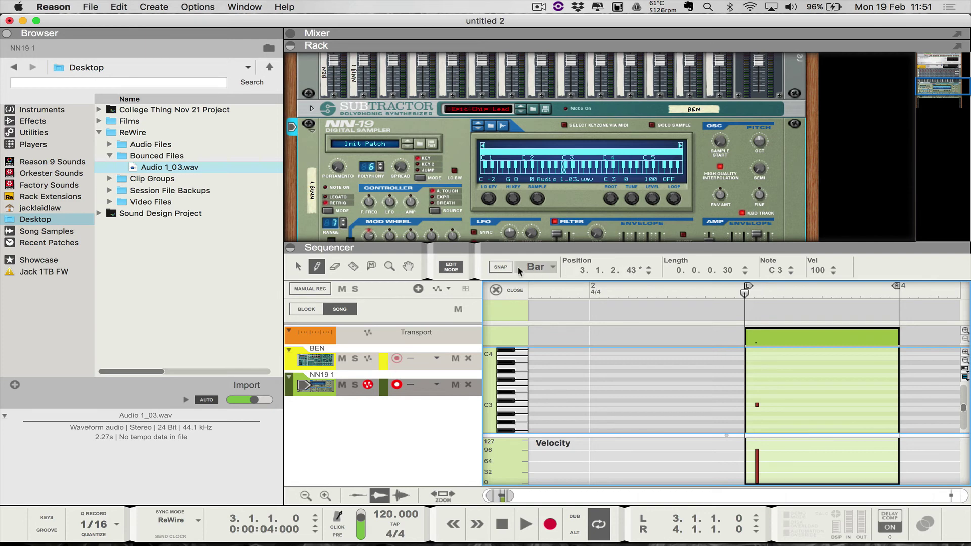
{"action": "left_click", "coordinate": [534, 268]}
{"action": "left_click", "coordinate": [546, 272]}
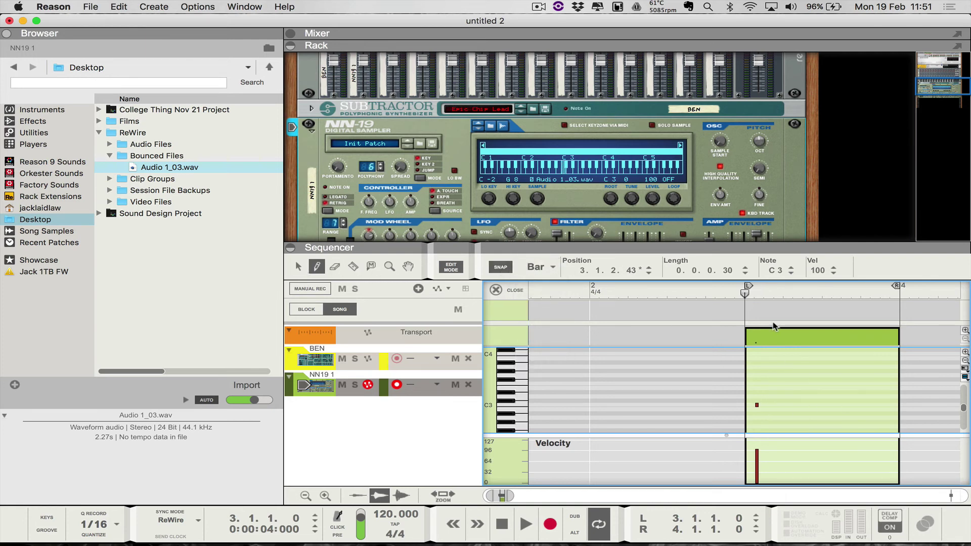
Delete the short C3 note and draw a one-bar C3 note at bar 3.
{"action": "mouse_move", "coordinate": [503, 496]}
{"action": "left_mouse_down"}
{"action": "mouse_move", "coordinate": [546, 498]}
{"action": "mouse_move", "coordinate": [493, 496]}
{"action": "left_mouse_up"}
{"action": "scroll", "coordinate": [791, 367], "scroll_direction": "right", "scroll_amount": 10}
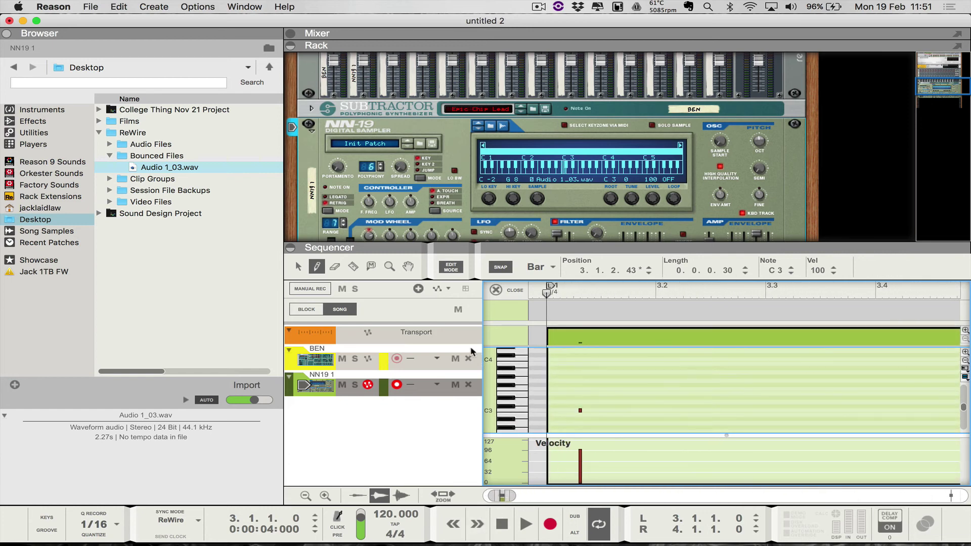
{"action": "left_click", "coordinate": [298, 266]}
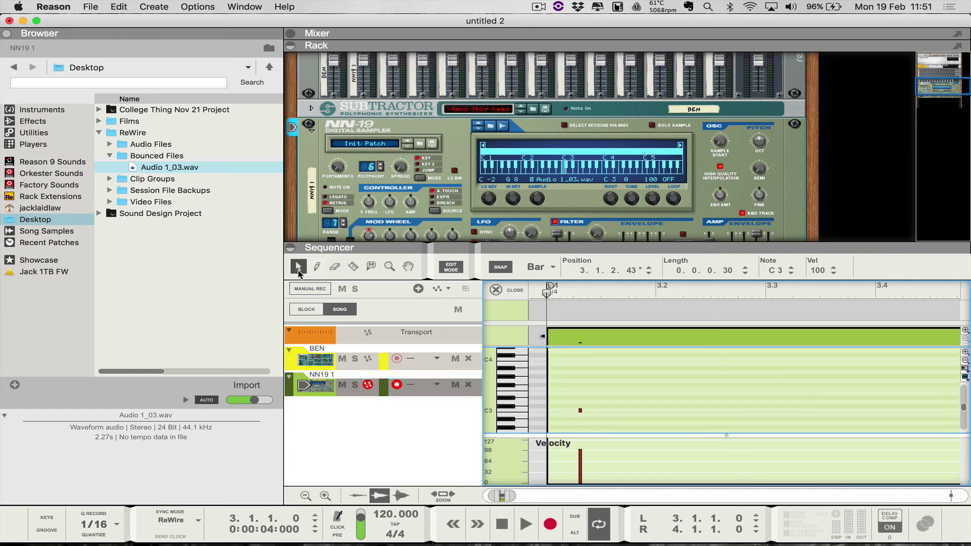
{"action": "left_click_drag", "start_coordinate": [560, 401], "coordinate": [627, 427]}
{"action": "key", "text": "Delete"}
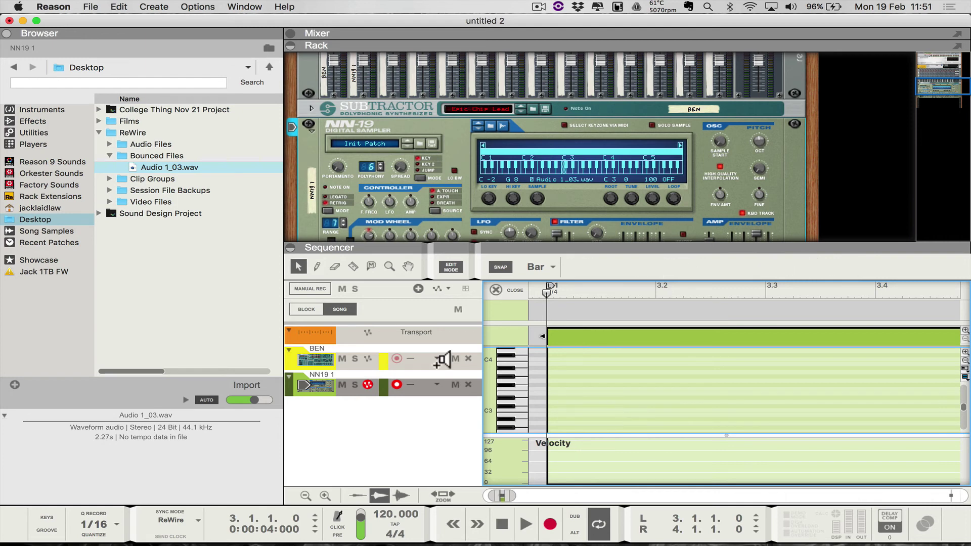
{"action": "left_click", "coordinate": [317, 267]}
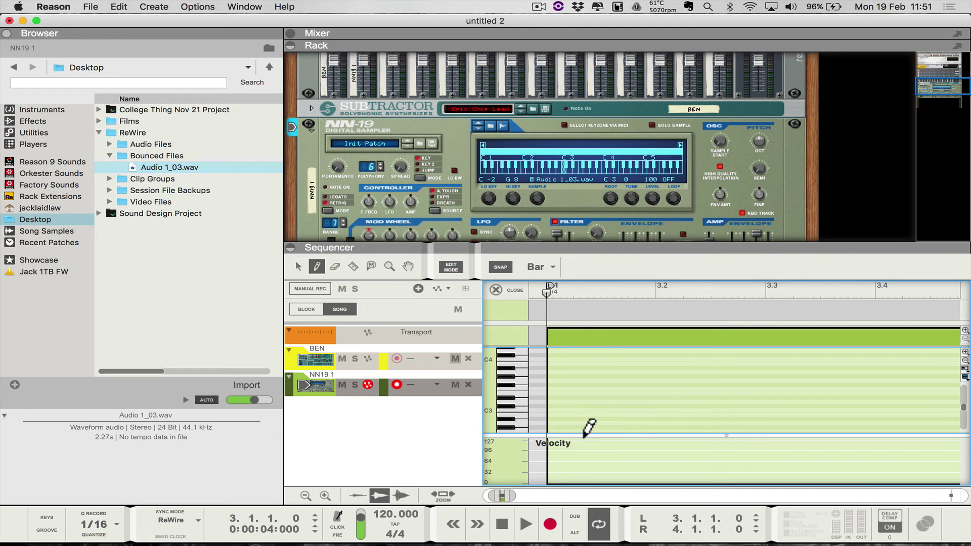
{"action": "left_click", "coordinate": [575, 410]}
Loop-play the clip to audition the new C3 note, then stop playback.
{"action": "key", "text": "space"}
{"action": "key", "text": "space"}
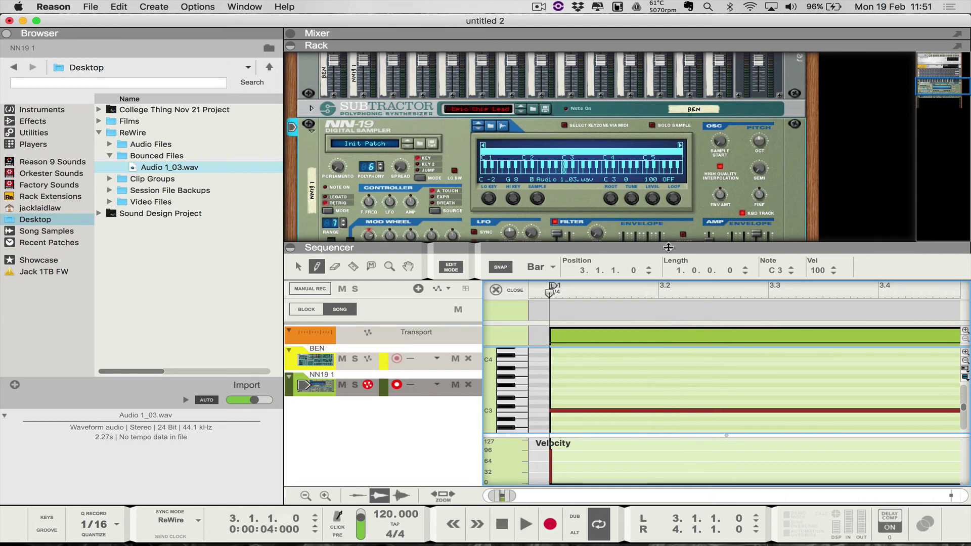
{"action": "left_click_drag", "start_coordinate": [655, 236], "coordinate": [655, 205]}
{"action": "key", "text": "space"}
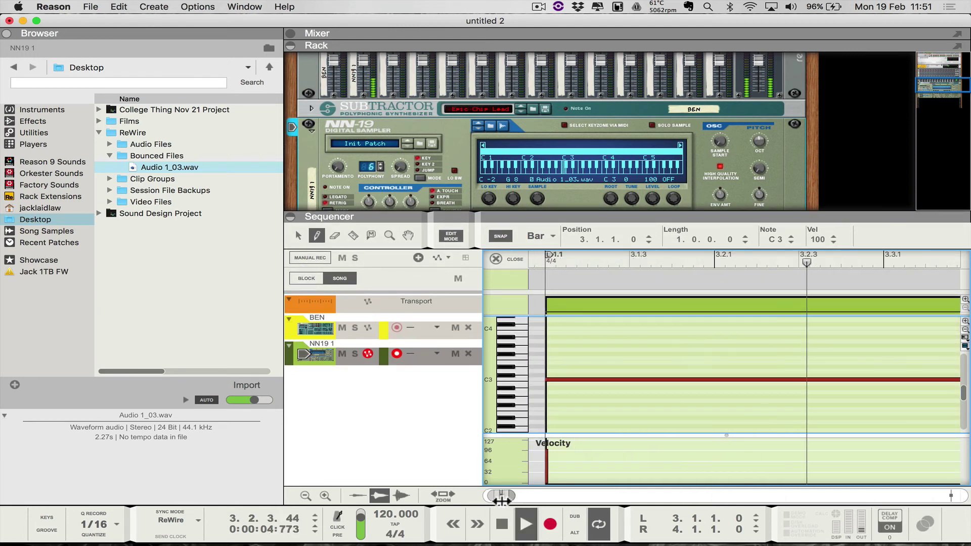
{"action": "left_click_drag", "start_coordinate": [515, 495], "coordinate": [552, 510]}
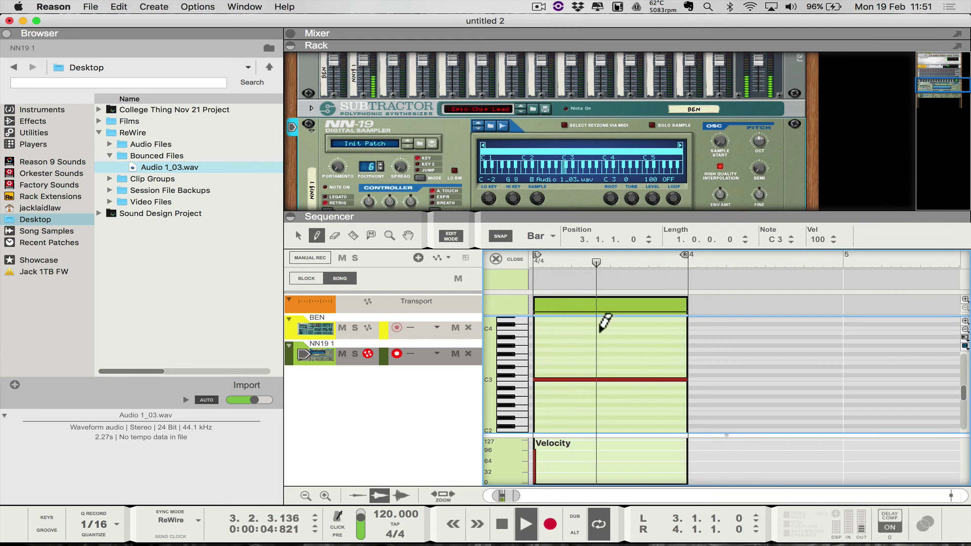
{"action": "left_click_drag", "start_coordinate": [454, 211], "coordinate": [451, 246]}
{"action": "key", "text": "space"}
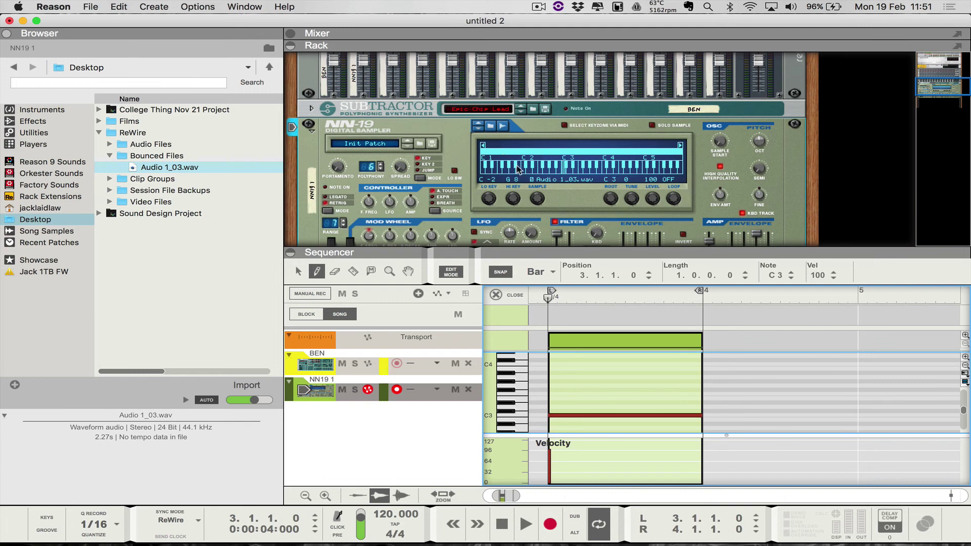
Lower the NN-19 filter cutoff, set resonance to 70 and sample start to 11.
{"action": "left_click_drag", "start_coordinate": [581, 294], "coordinate": [581, 443]}
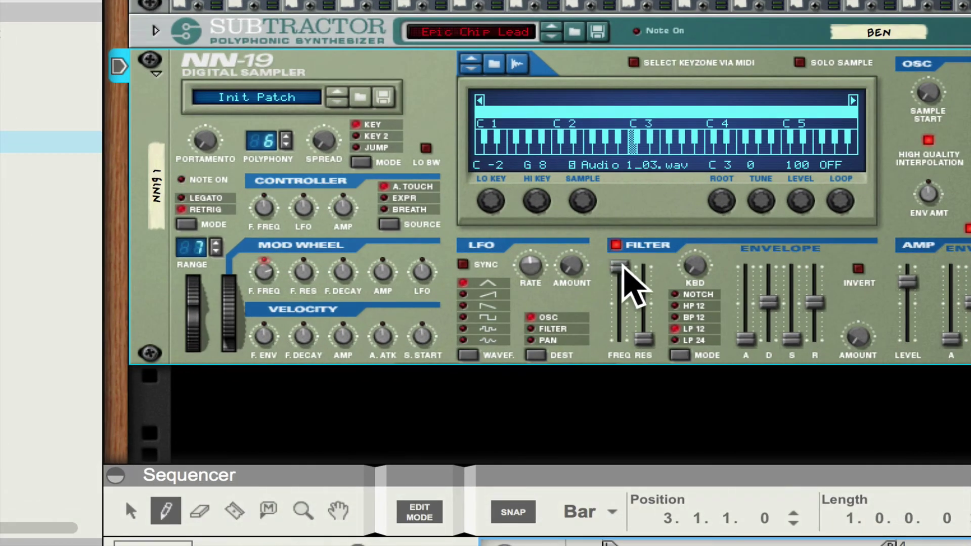
{"action": "mouse_move", "coordinate": [623, 267]}
{"action": "left_mouse_down"}
{"action": "mouse_move", "coordinate": [623, 320]}
{"action": "mouse_move", "coordinate": [623, 278]}
{"action": "mouse_move", "coordinate": [623, 316]}
{"action": "mouse_move", "coordinate": [610, 257]}
{"action": "left_mouse_up"}
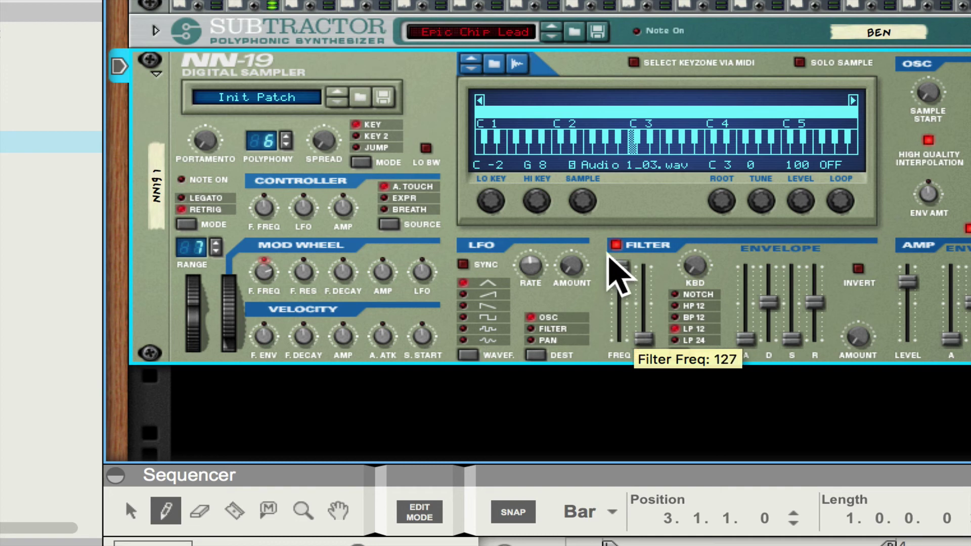
{"action": "left_click_drag", "start_coordinate": [642, 321], "coordinate": [616, 287]}
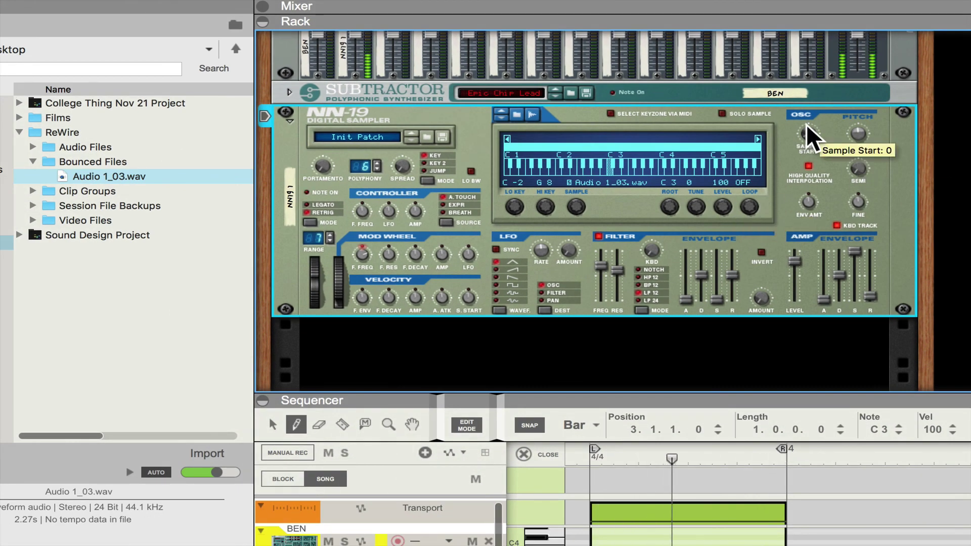
{"action": "left_click_drag", "start_coordinate": [902, 75], "coordinate": [899, 63]}
{"action": "left_click_drag", "start_coordinate": [815, 132], "coordinate": [794, 145]}
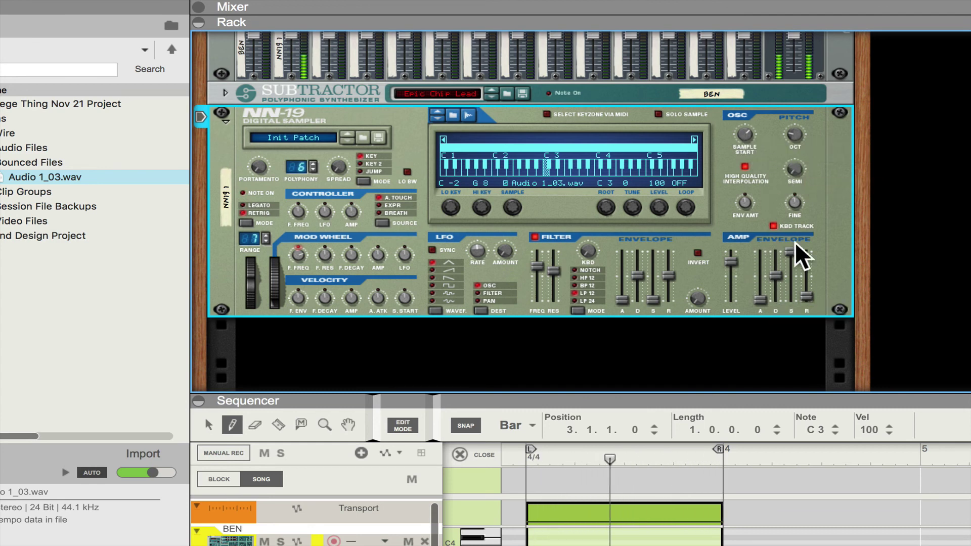
{"action": "left_click_drag", "start_coordinate": [742, 131], "coordinate": [760, 198]}
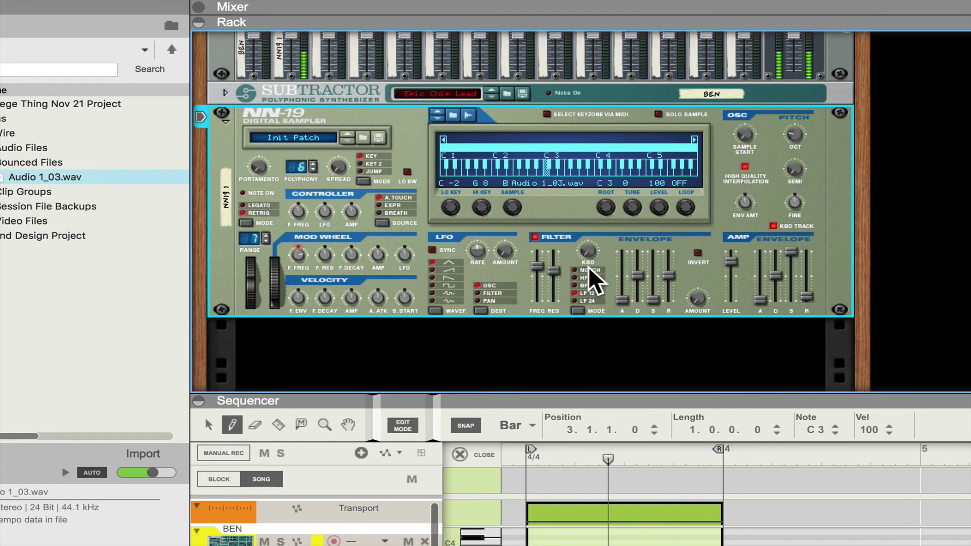
Sync the LFO to tempo, route it to the filter, amount 82, rate 1/8, new waveform.
{"action": "left_click", "coordinate": [432, 250]}
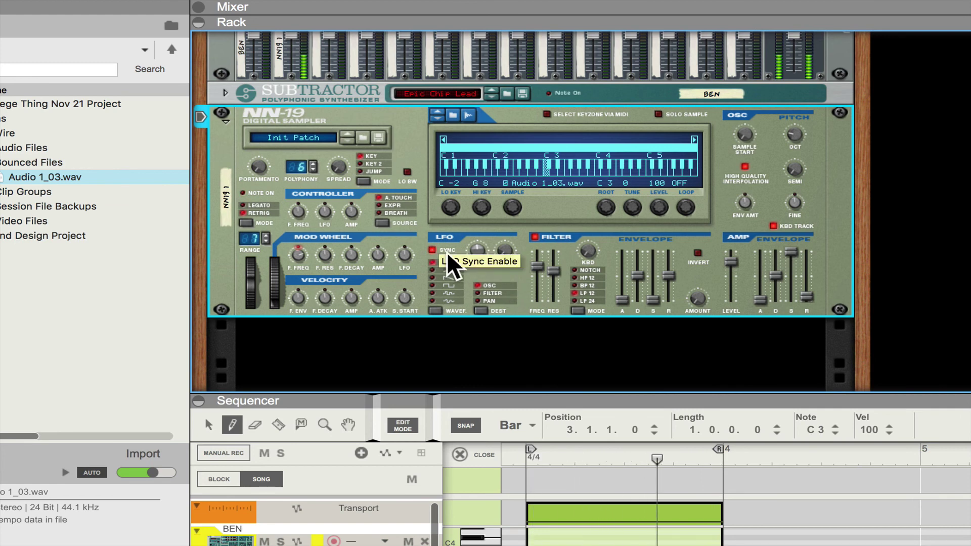
{"action": "left_click", "coordinate": [481, 310]}
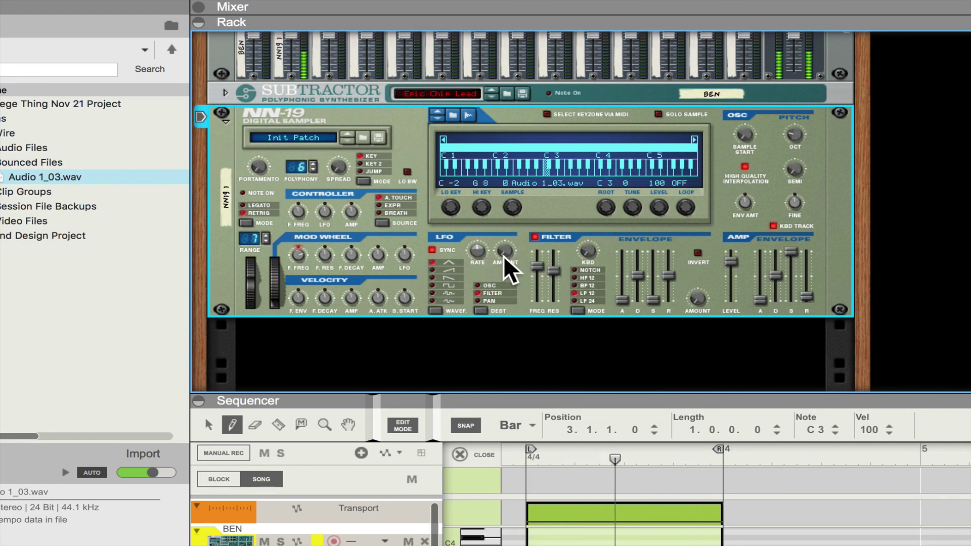
{"action": "left_click_drag", "start_coordinate": [498, 227], "coordinate": [474, 268]}
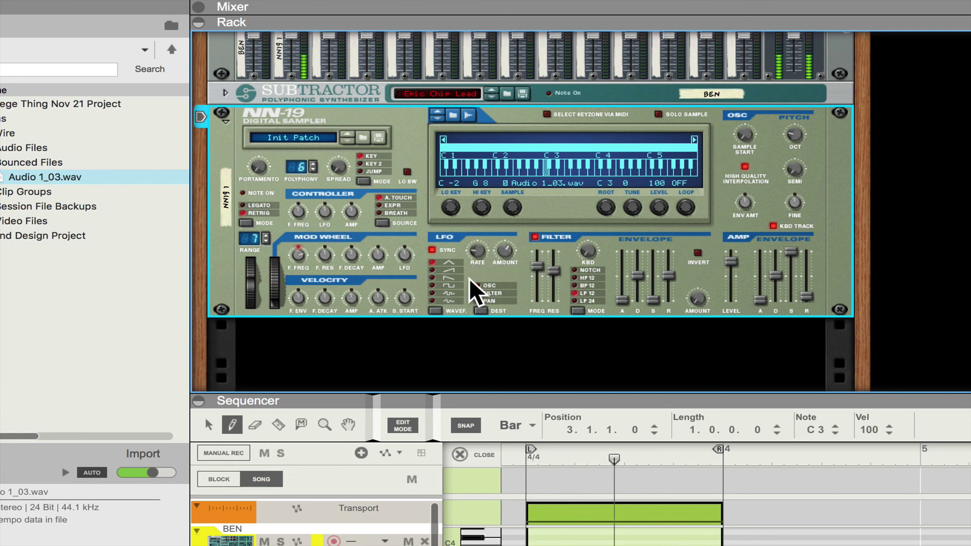
{"action": "left_click", "coordinate": [436, 310]}
{"action": "left_click", "coordinate": [436, 310]}
{"action": "left_click", "coordinate": [436, 310]}
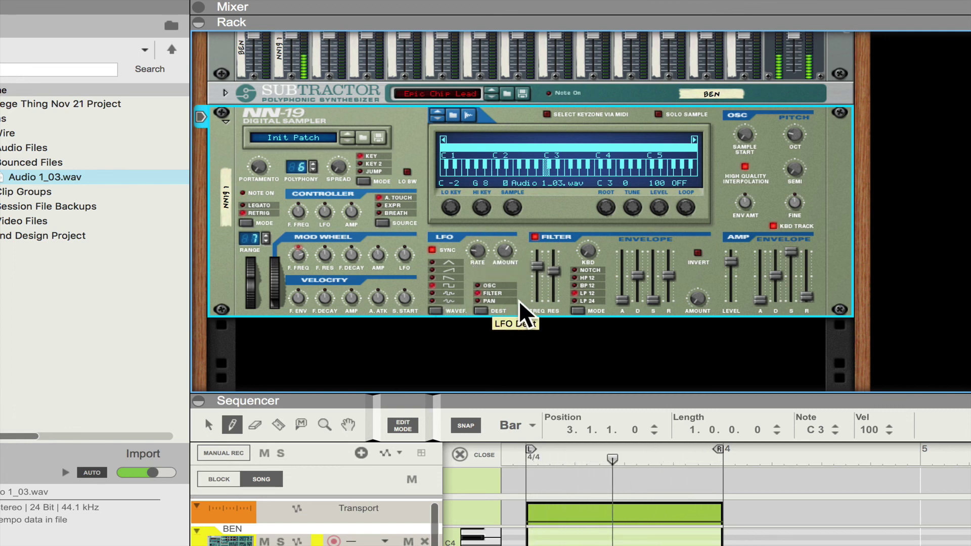
{"action": "left_click_drag", "start_coordinate": [465, 232], "coordinate": [460, 225]}
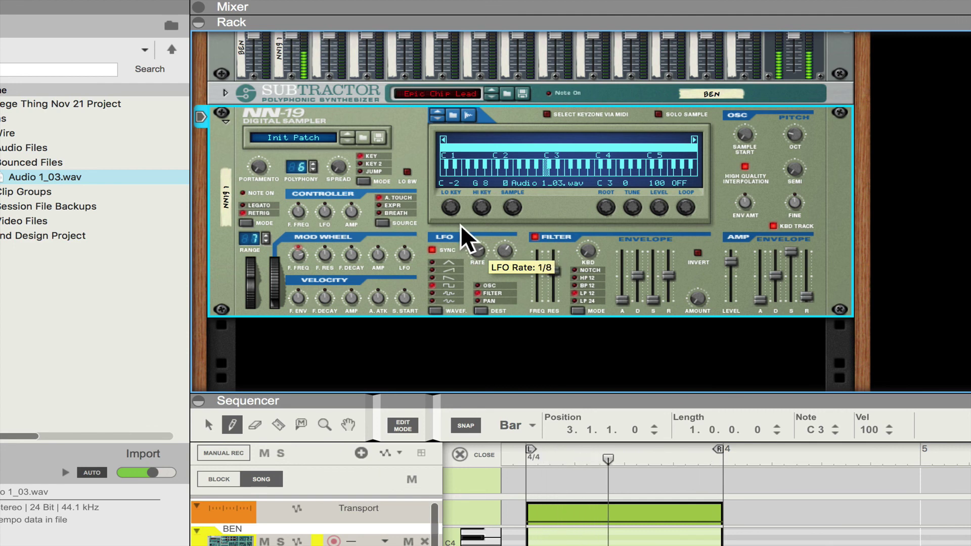
{"action": "left_click", "coordinate": [439, 310]}
{"action": "left_click", "coordinate": [433, 309]}
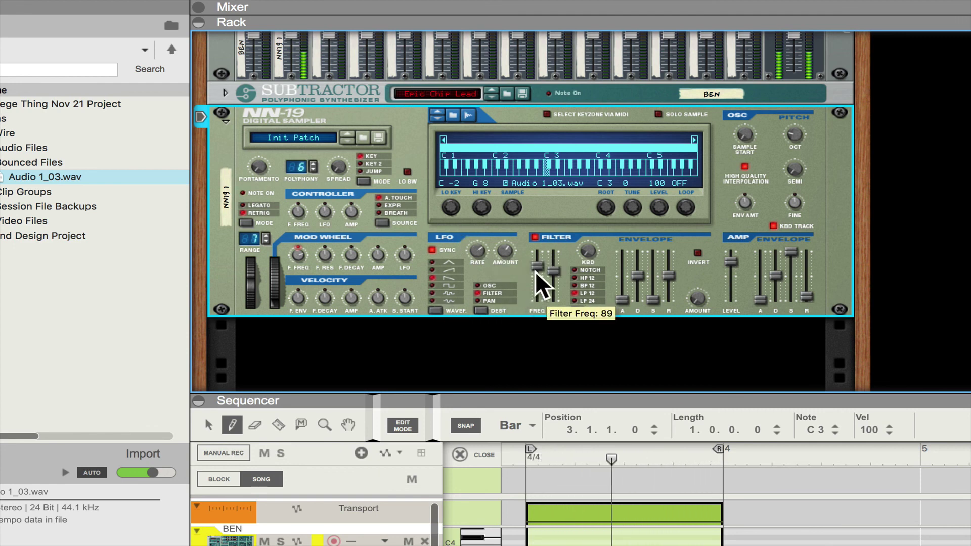
Route the NN-19 LFO to the oscillator, then bring Pro Tools to the front.
{"action": "left_click", "coordinate": [481, 310]}
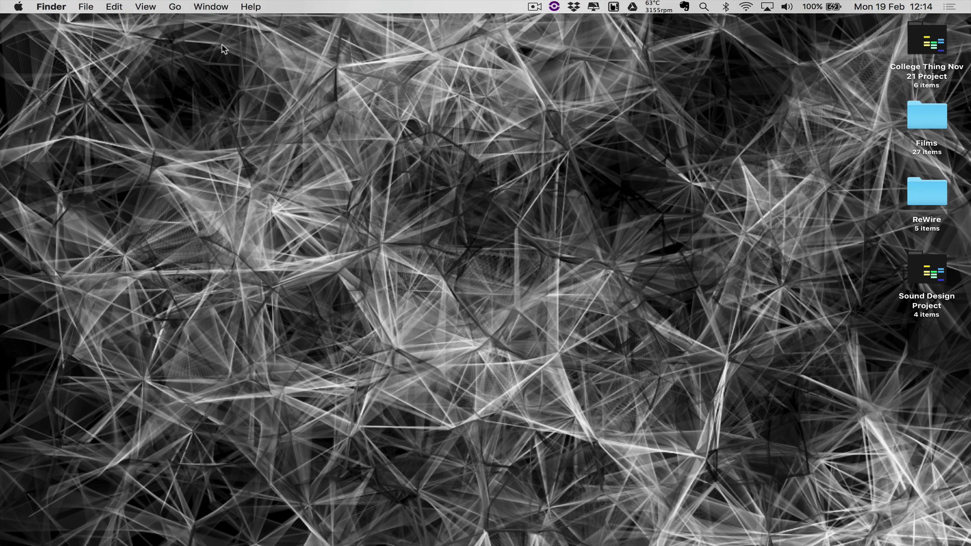
{"action": "left_click", "coordinate": [560, 528]}
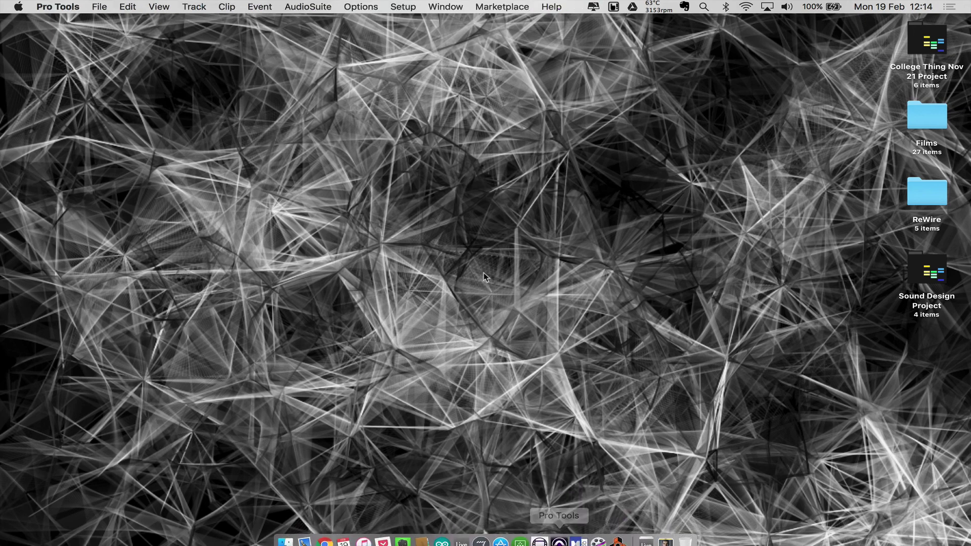
{"action": "mouse_move", "coordinate": [608, 540]}
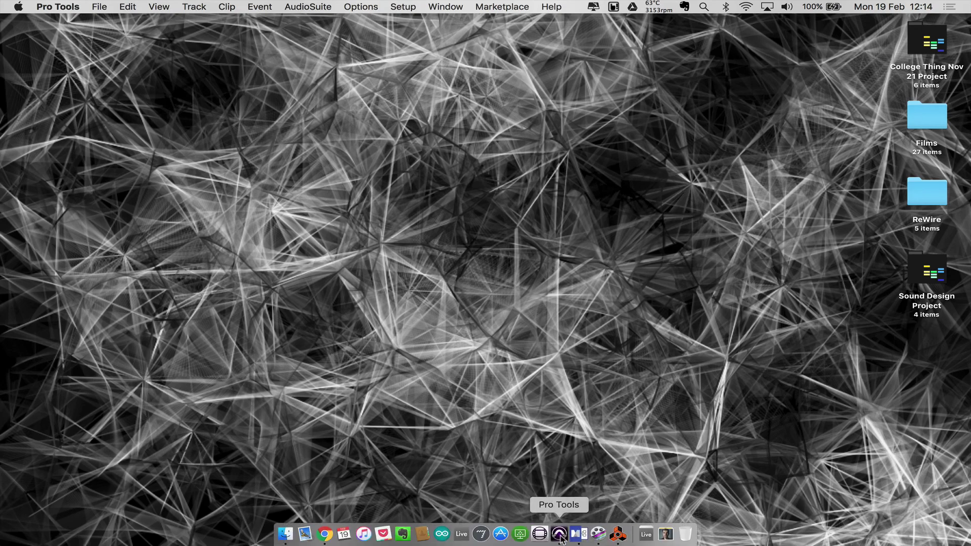